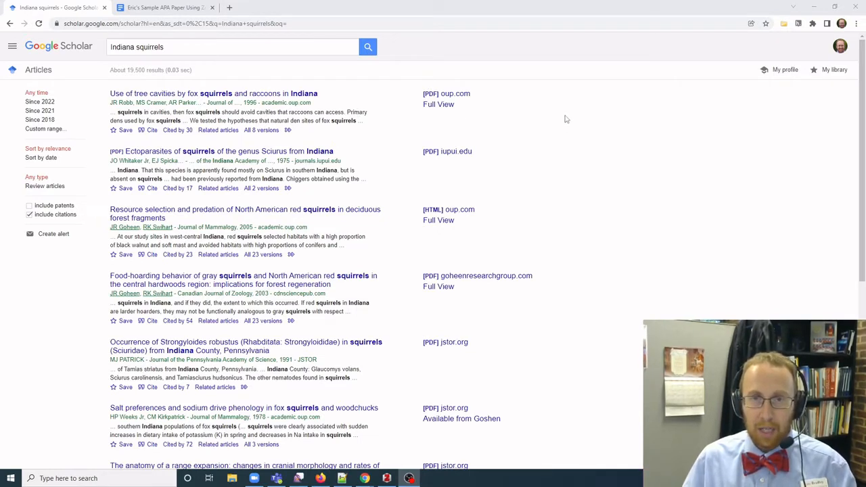
# Save all ten listed Indiana squirrels search results to the Zotero library with the Zotero Connector.
pyautogui.click(783, 25)
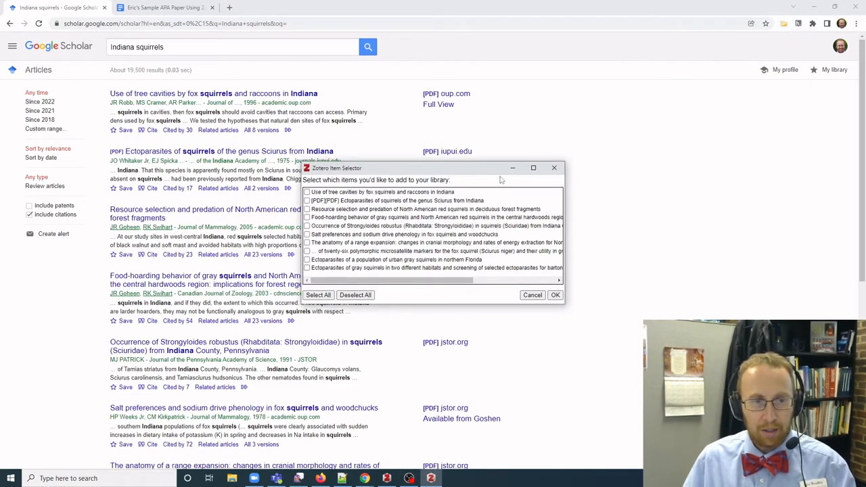
pyautogui.click(318, 295)
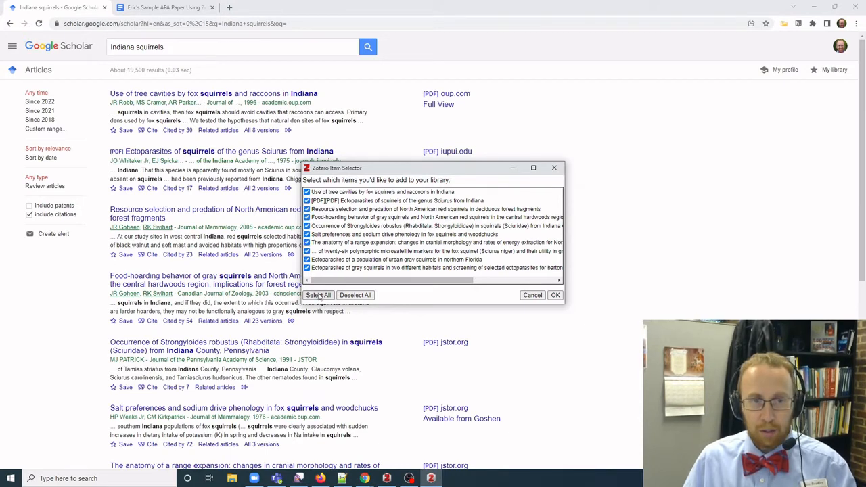
pyautogui.click(554, 296)
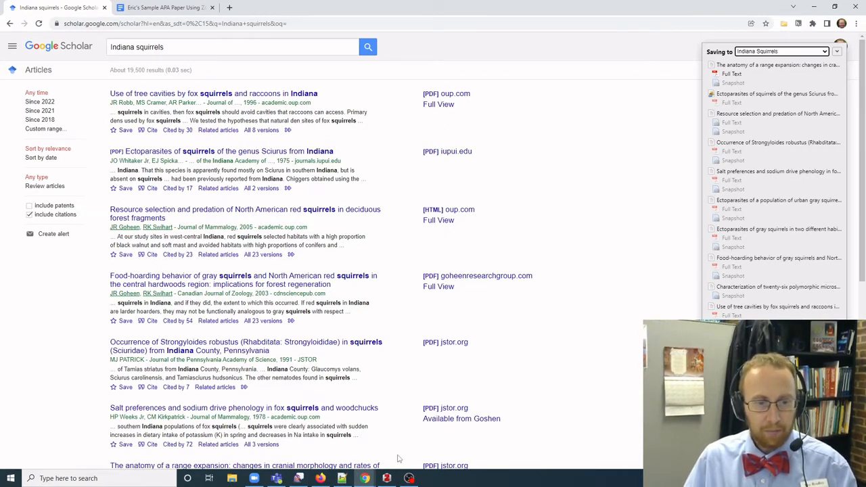
# Switch to Zotero, check the details of "Ectoparasites of squirrels of the genus Sciurus from Indiana" and open its full-text PDF.
pyautogui.click(386, 478)
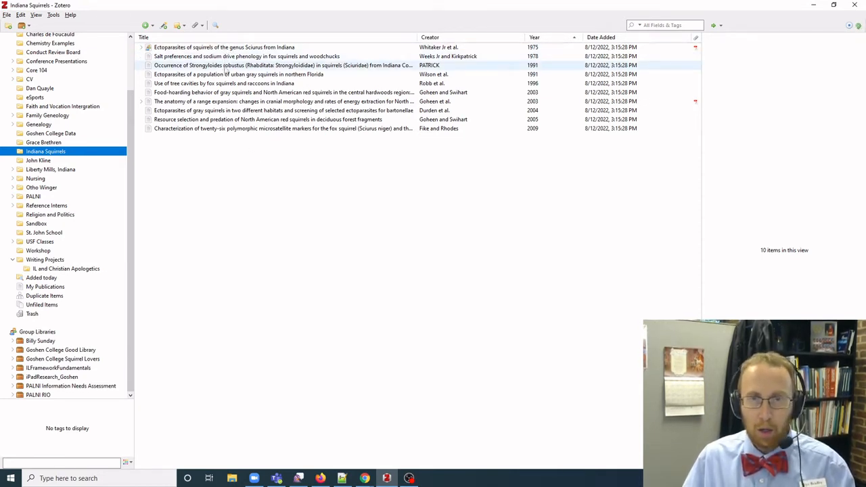
pyautogui.click(225, 47)
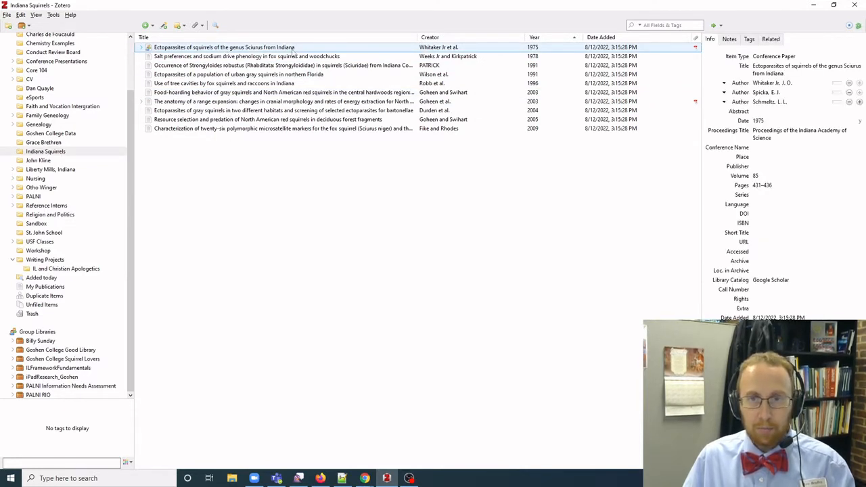
pyautogui.click(763, 101)
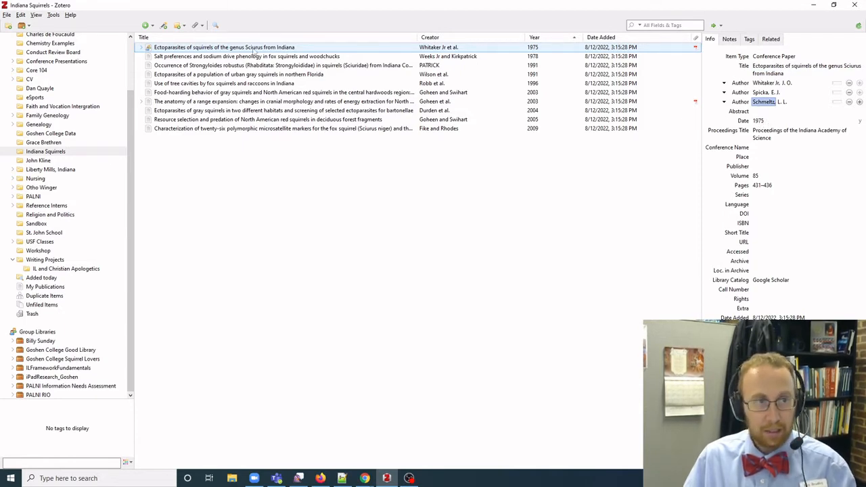
pyautogui.click(141, 48)
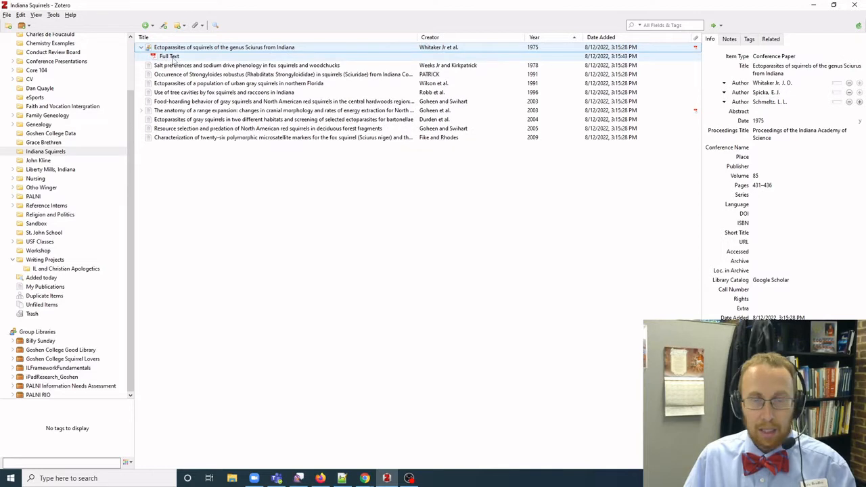
pyautogui.doubleClick(173, 59)
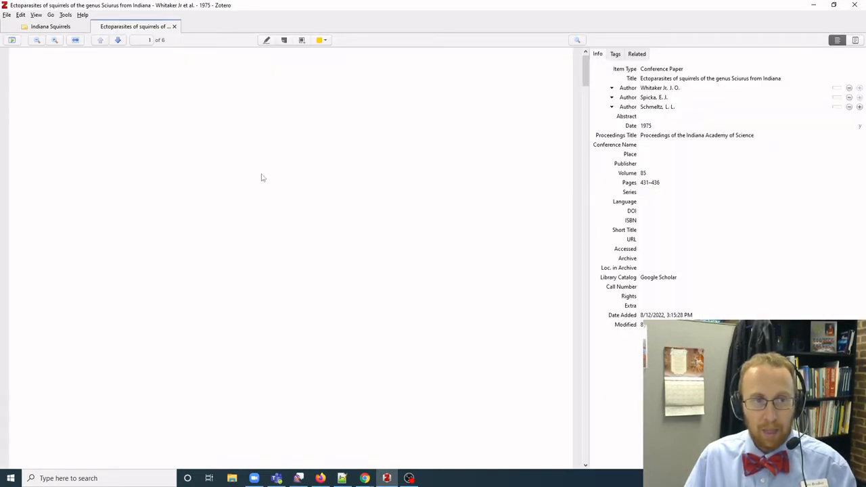
# Highlight the first sentence of the article's abstract in yellow.
pyautogui.scroll(-9, 263, 177)
pyautogui.scroll(5, 263, 178)
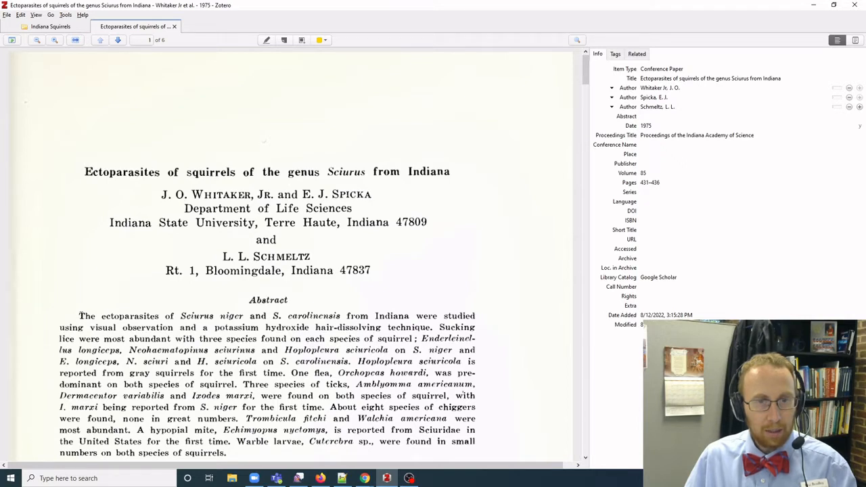
pyautogui.moveTo(80, 316); pyautogui.dragTo(431, 329)
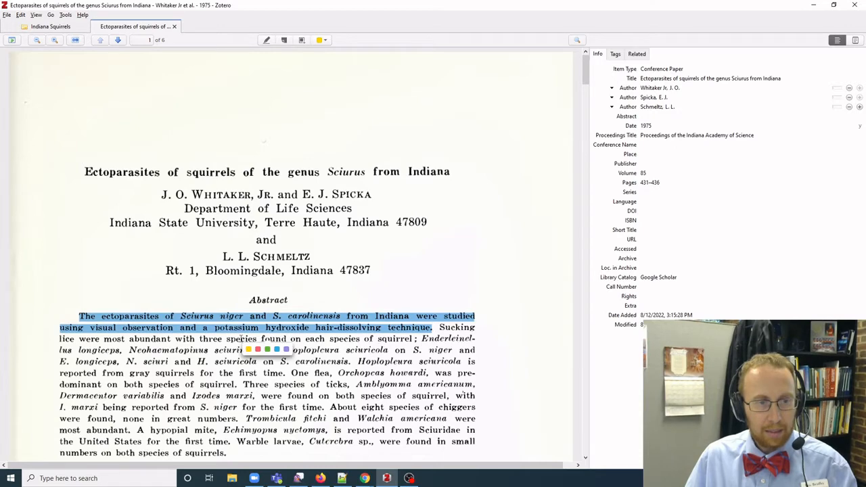
pyautogui.click(249, 349)
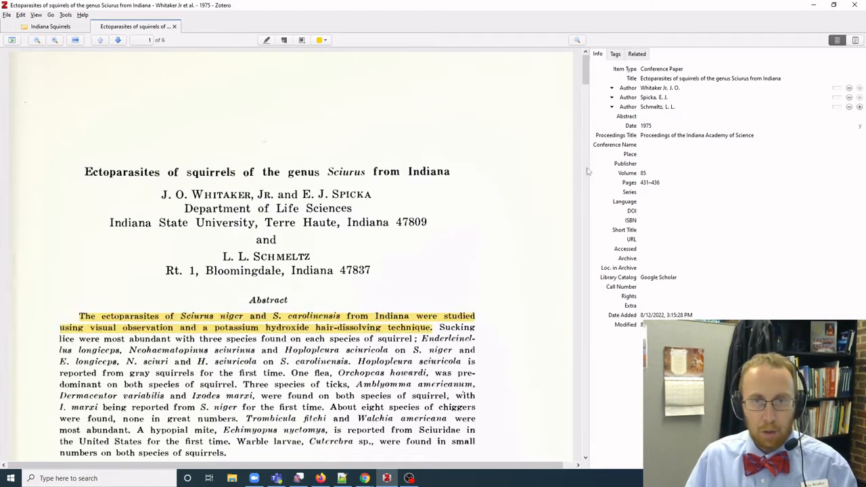
# Add an item note to the article reading "Great article!", followed by two line breaks.
pyautogui.click(855, 40)
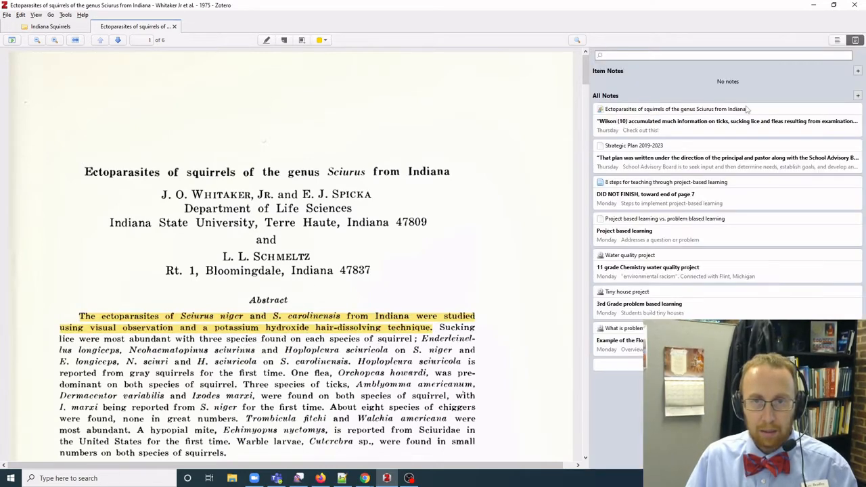
pyautogui.click(856, 70)
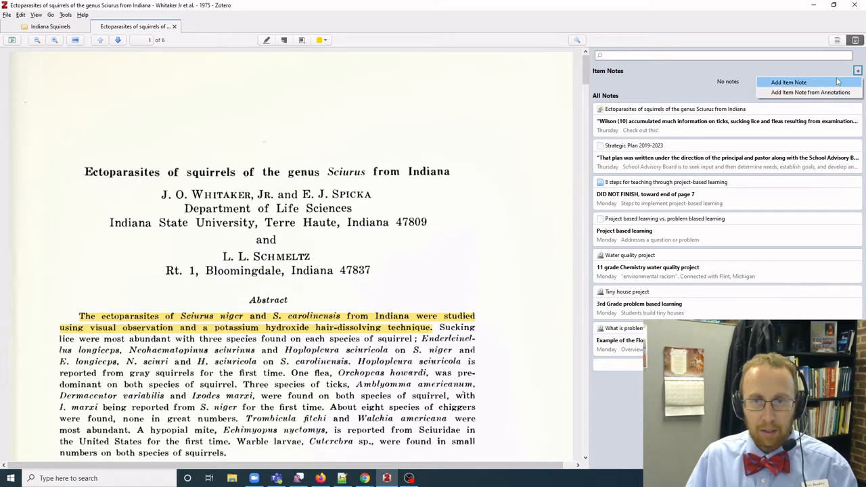
pyautogui.click(837, 81)
pyautogui.write('Great')
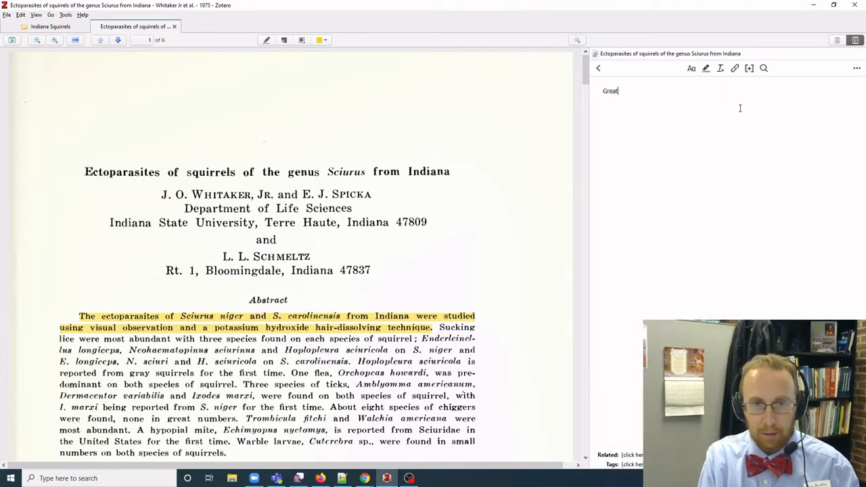
pyautogui.write(' article!')
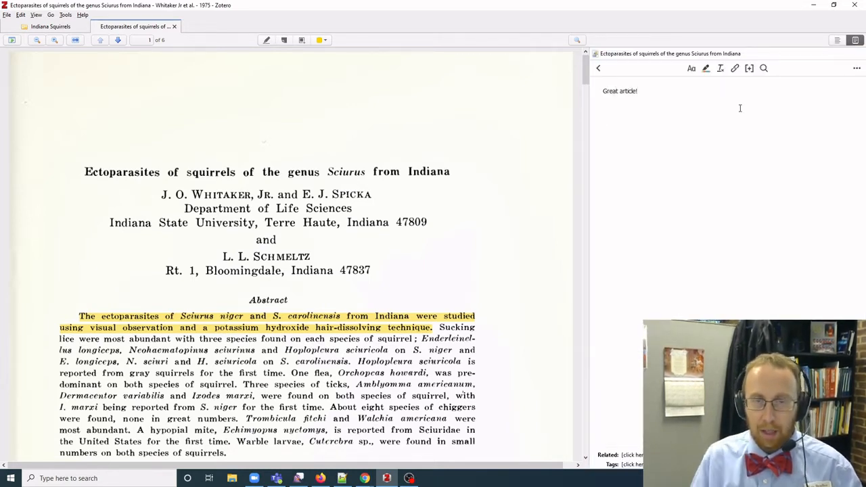
pyautogui.press('Return')
pyautogui.press('Return')
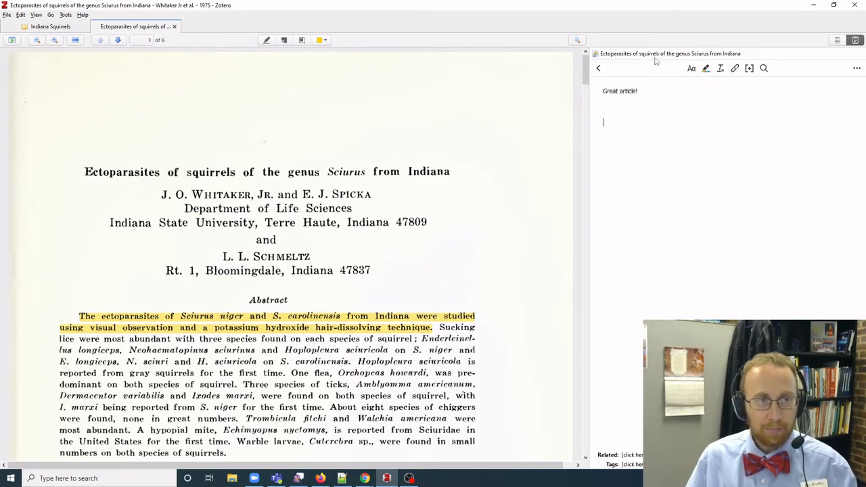
# Create a bibliography from the Indiana Squirrels collection in American Psychological Association (APA) 7th edition style and copy it to the clipboard.
pyautogui.click(72, 27)
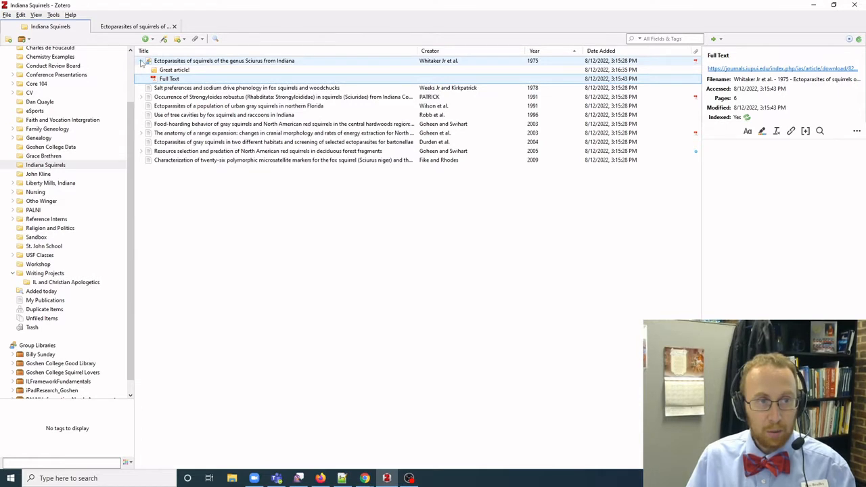
pyautogui.click(141, 61)
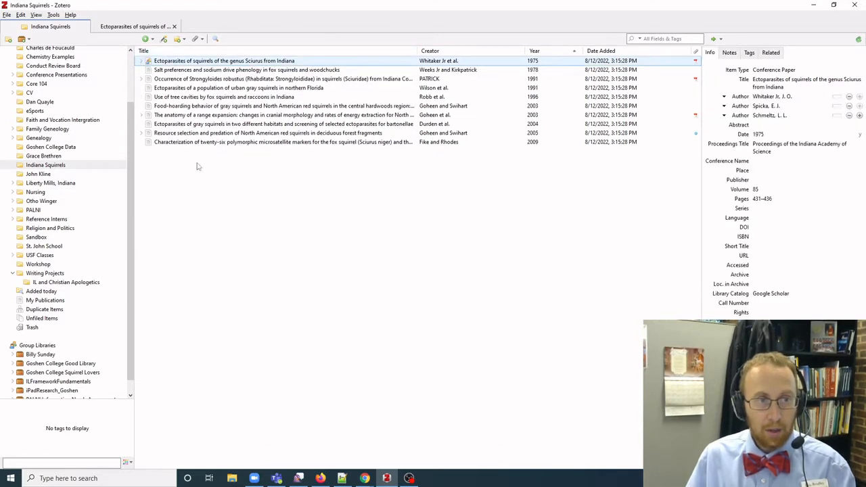
pyautogui.rightClick(45, 166)
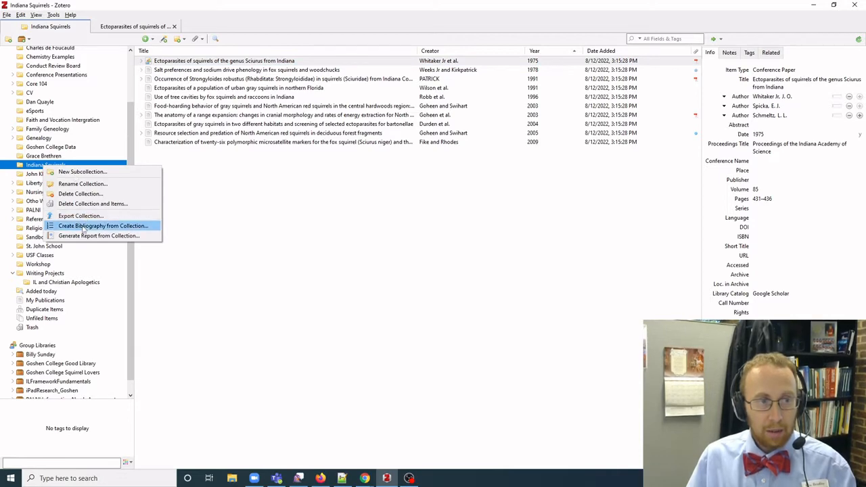
pyautogui.click(91, 226)
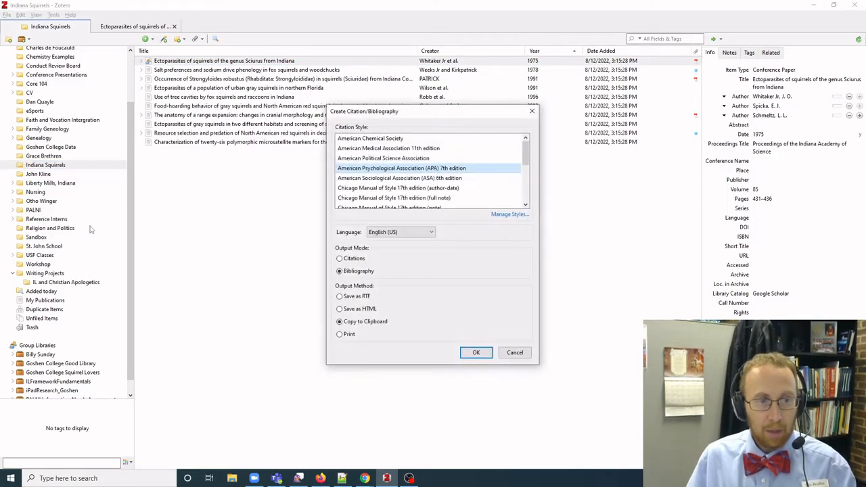
pyautogui.click(474, 352)
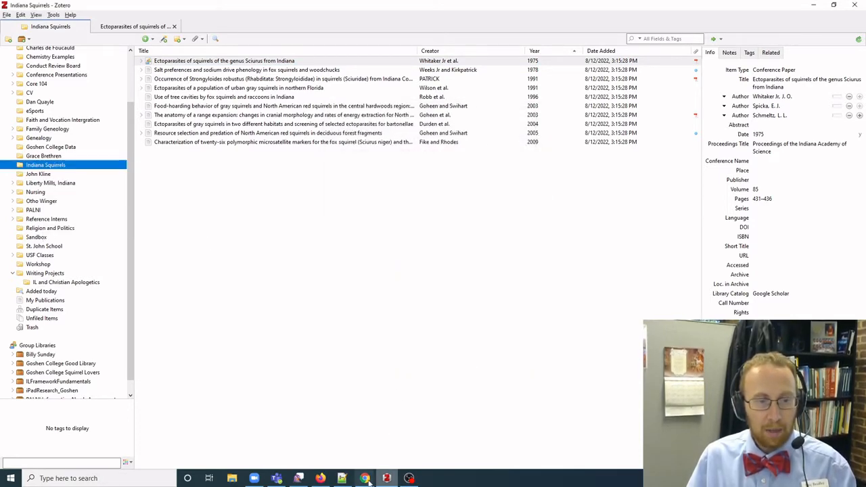
# Switch to the sample APA paper in Google Docs and paste the copied bibliography under the References heading on page 4.
pyautogui.moveTo(369, 480)
pyautogui.click(338, 443)
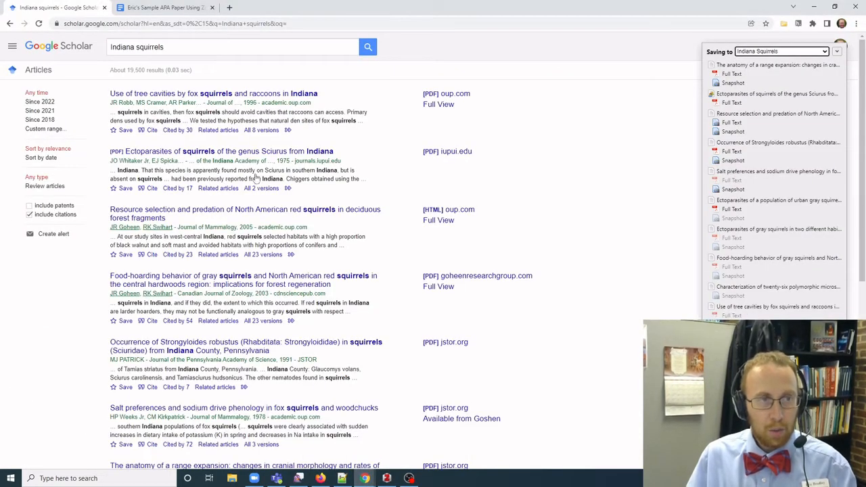
pyautogui.click(166, 8)
pyautogui.scroll(-6, 286, 195)
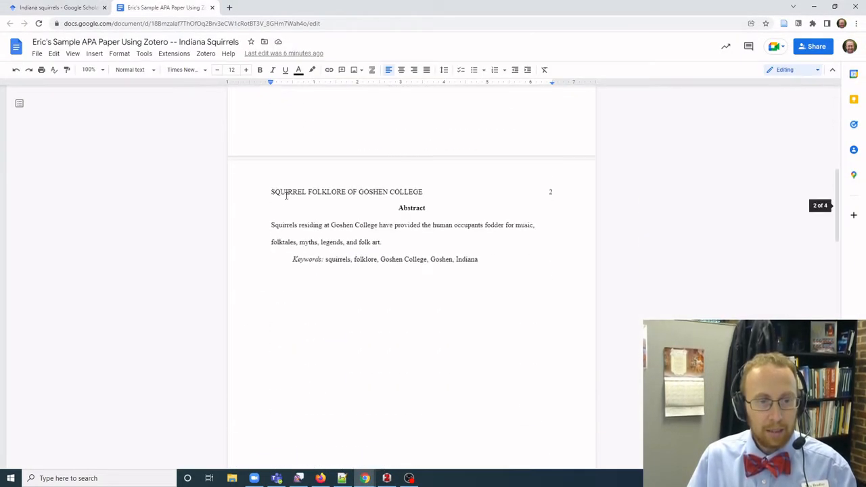
pyautogui.scroll(-15, 286, 196)
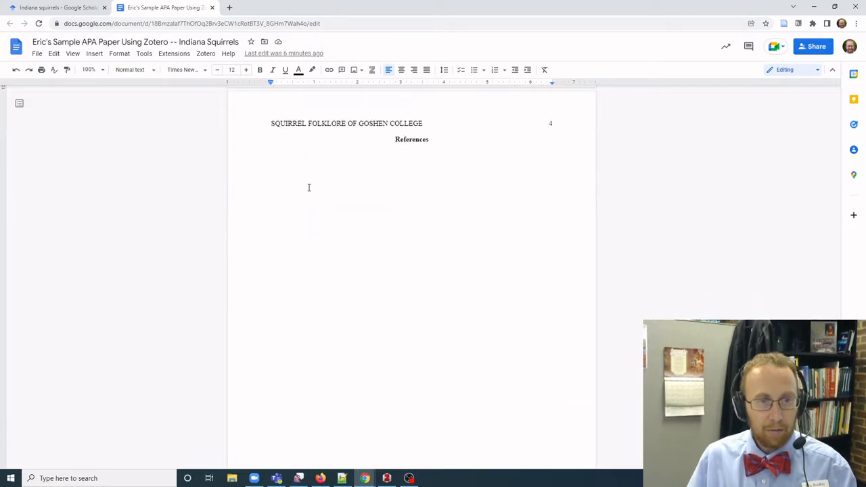
pyautogui.click(305, 160)
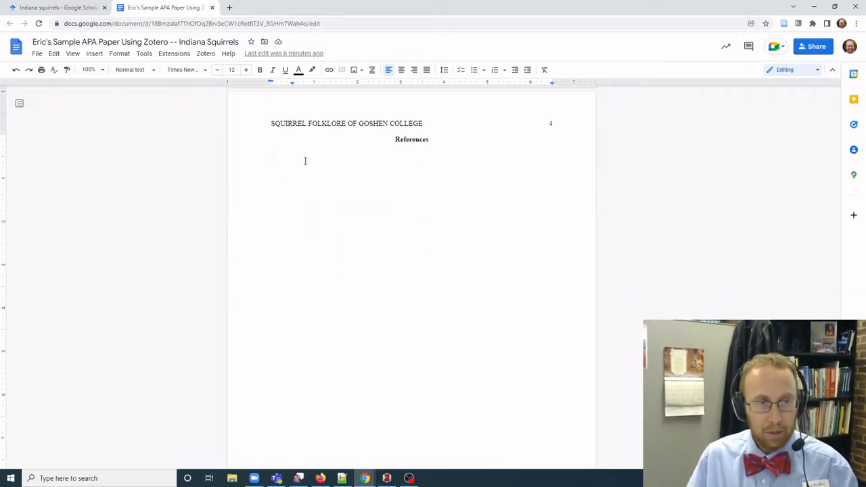
pyautogui.hotkey('ctrl', 'v')
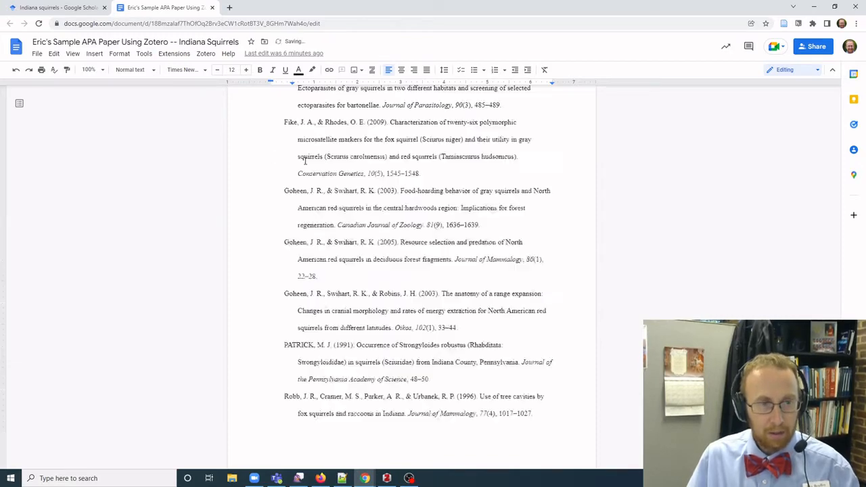
pyautogui.scroll(5, 305, 160)
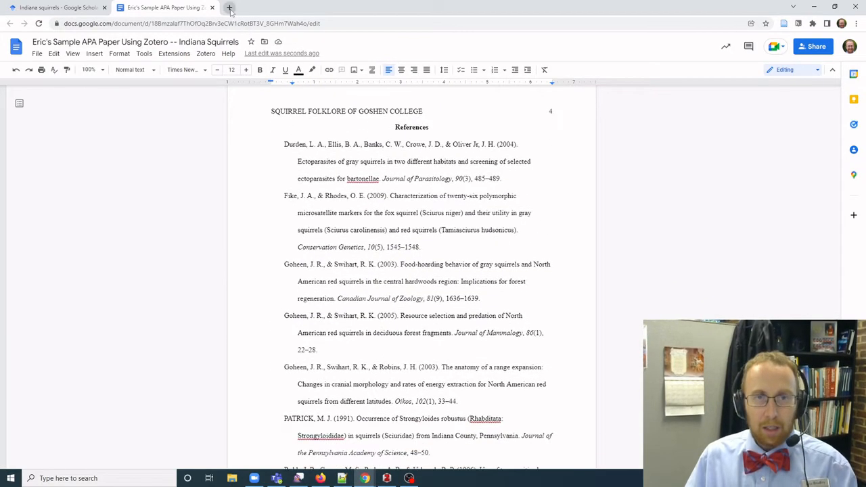
pyautogui.click(229, 8)
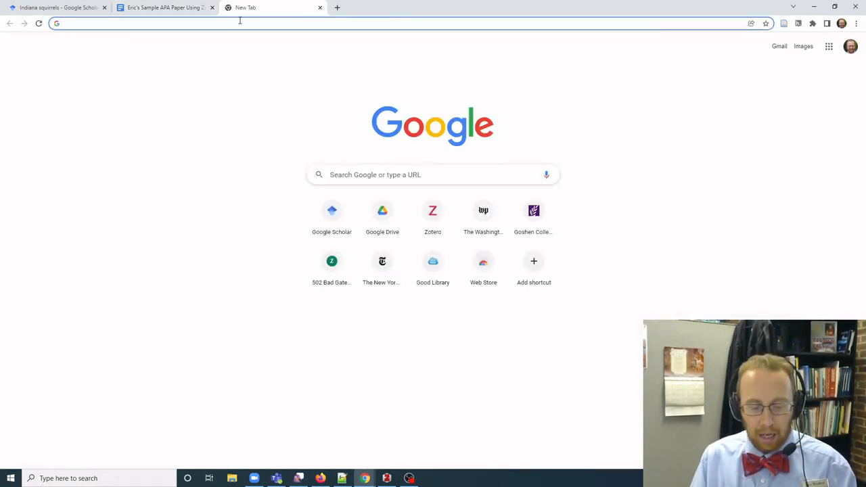
pyautogui.write('www.zo')
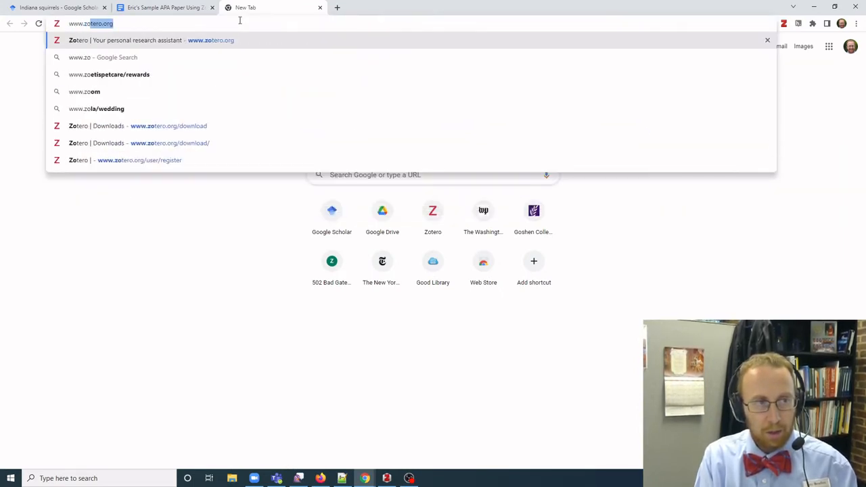
pyautogui.press('Return')
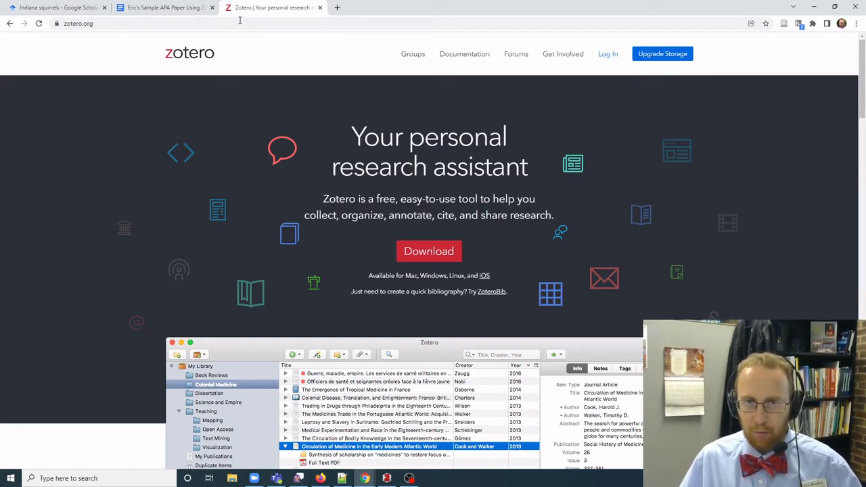
pyautogui.click(609, 57)
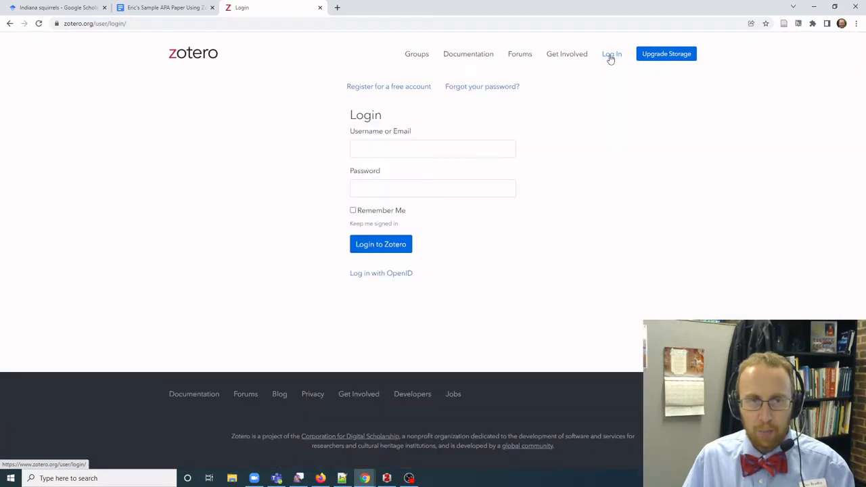
pyautogui.click(390, 91)
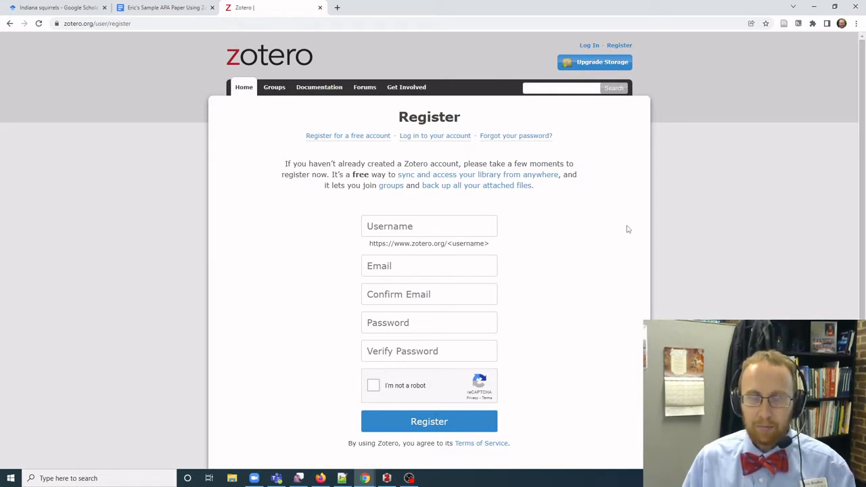
# View the Zotero downloads page for the desktop program and Chrome connector, and switch back to the Zotero desktop app.
pyautogui.click(292, 58)
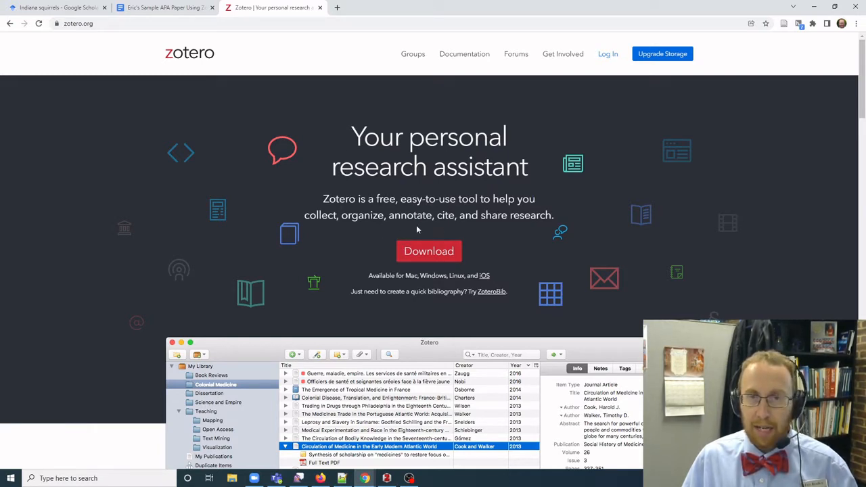
pyautogui.click(417, 252)
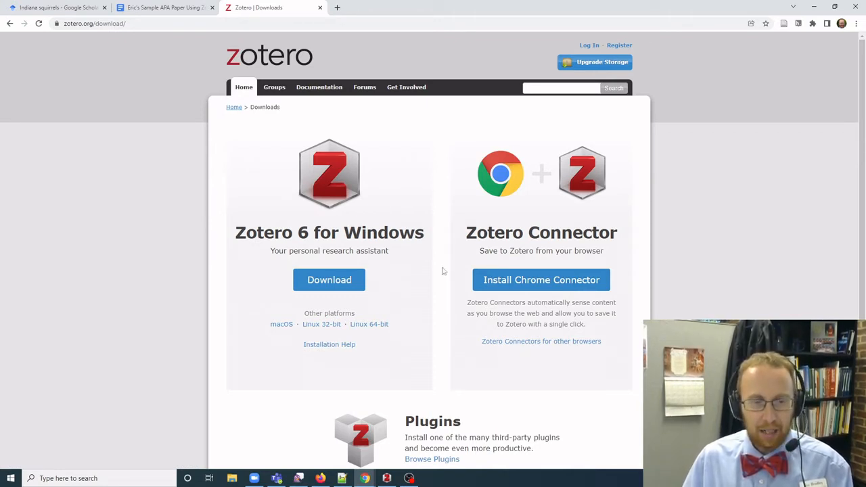
pyautogui.click(386, 478)
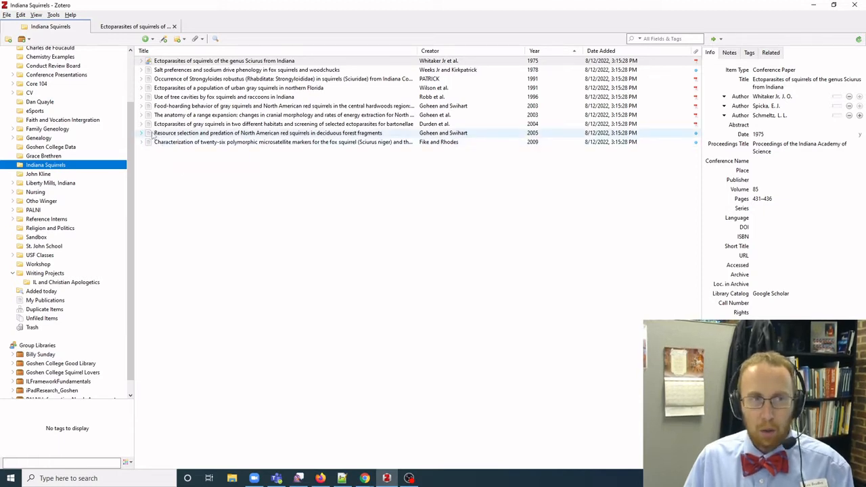
# Review the data and file syncing settings in the Zotero preferences and close the dialog.
pyautogui.click(21, 15)
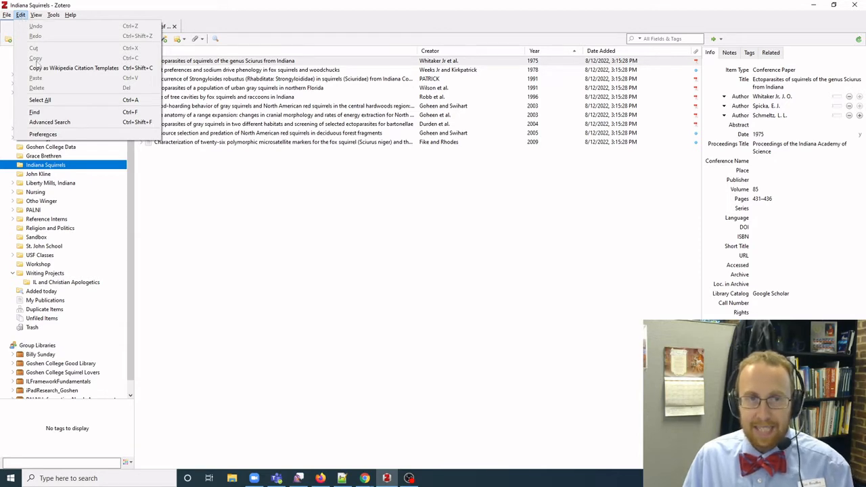
pyautogui.click(48, 136)
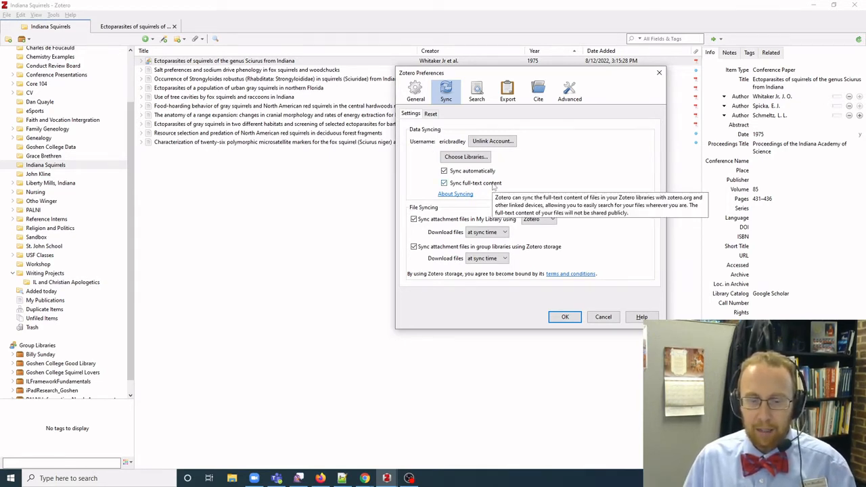
pyautogui.click(565, 319)
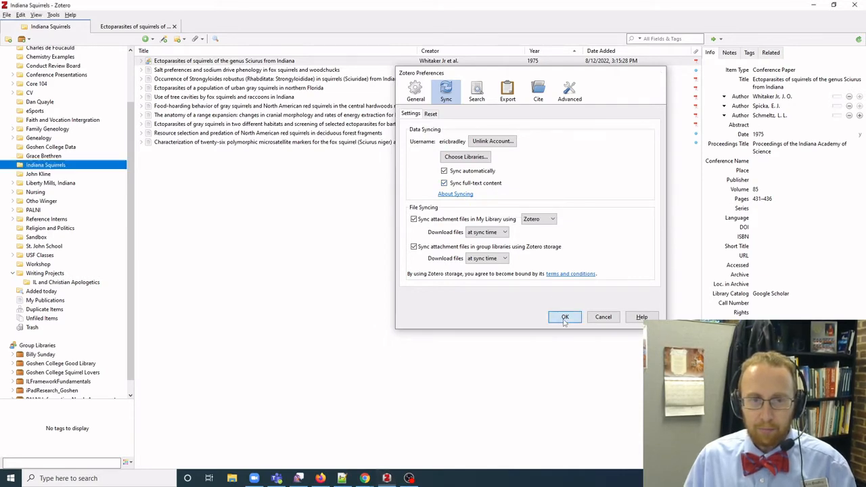
# Switch to the Chrome window with the Zotero downloads page, load washingtonpost.com and open the lead article about the FBI search of Trump's home.
pyautogui.moveTo(374, 471)
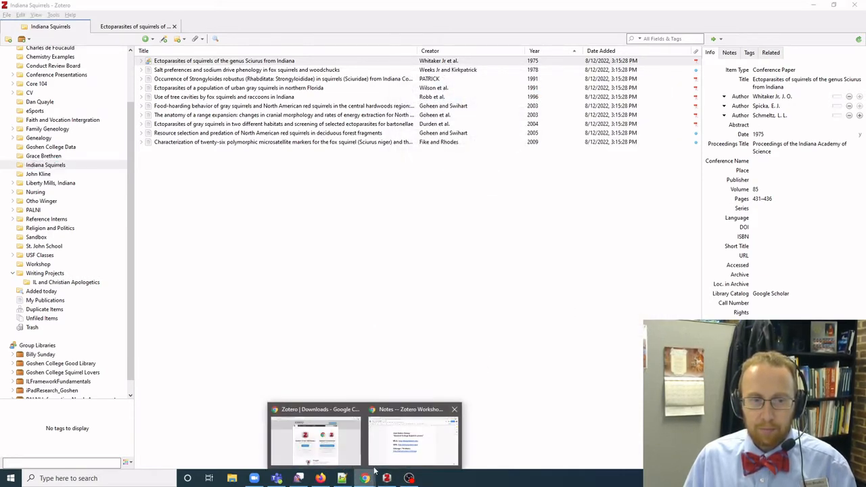
pyautogui.click(348, 439)
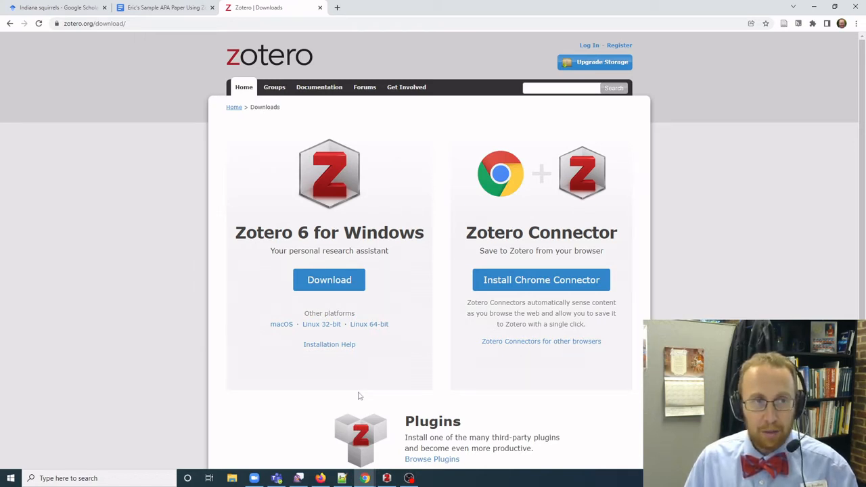
pyautogui.click(387, 23)
pyautogui.write('w')
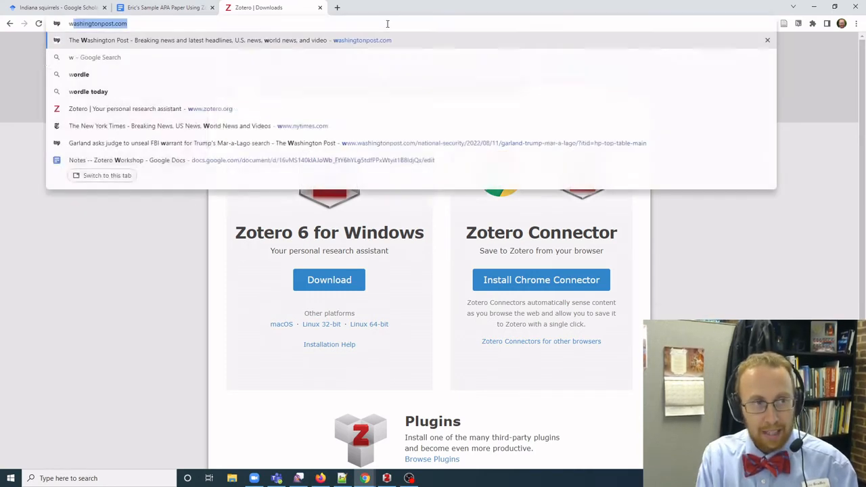
pyautogui.write('ash')
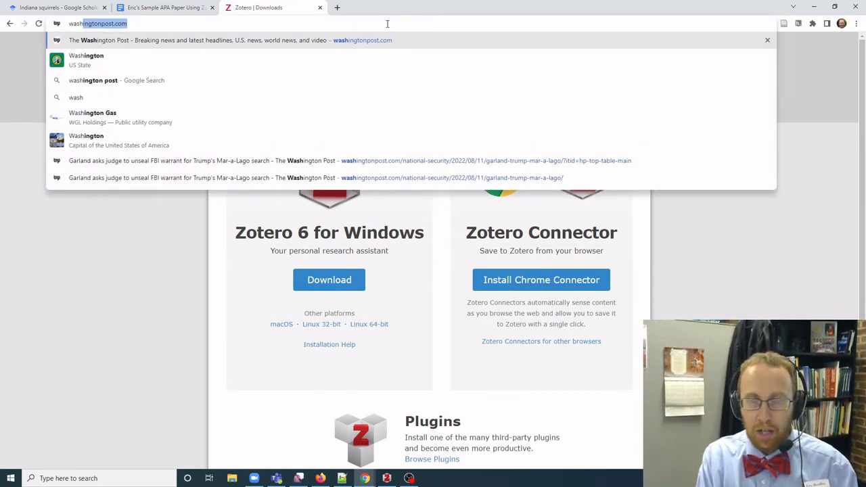
pyautogui.press('Return')
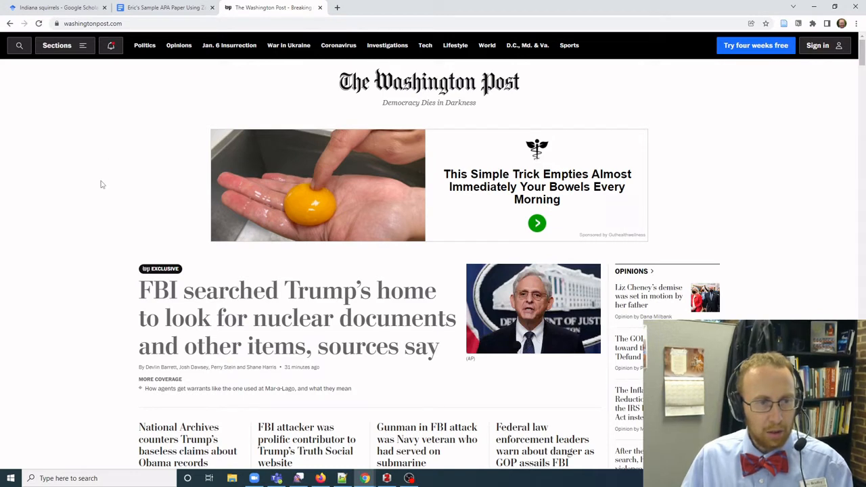
pyautogui.click(189, 296)
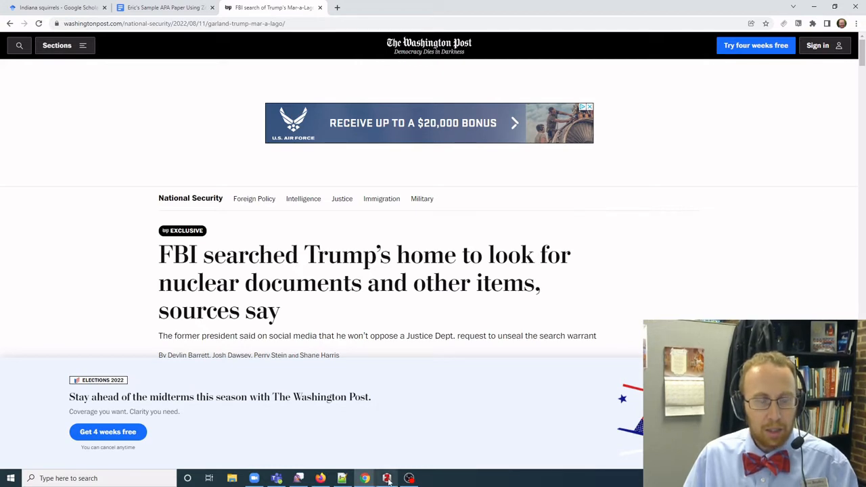
# Save the Washington Post article to the Indiana Squirrels collection with the Zotero Connector and select its entry in the Zotero desktop app.
pyautogui.click(784, 25)
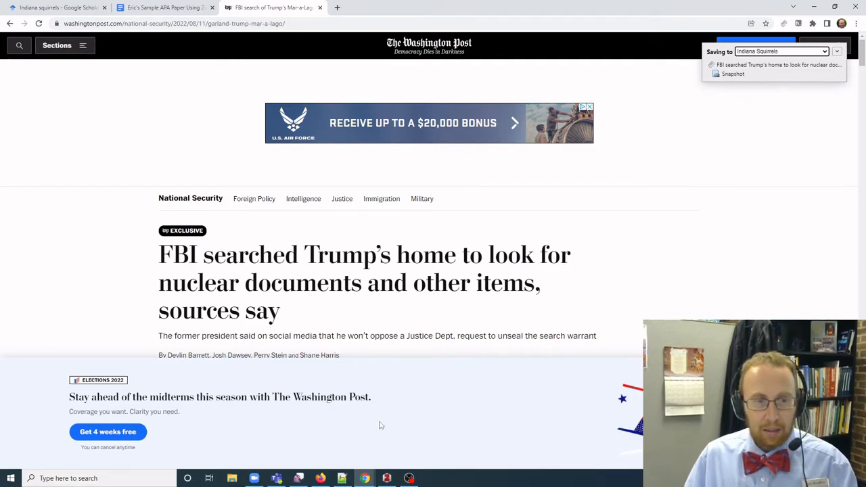
pyautogui.click(387, 478)
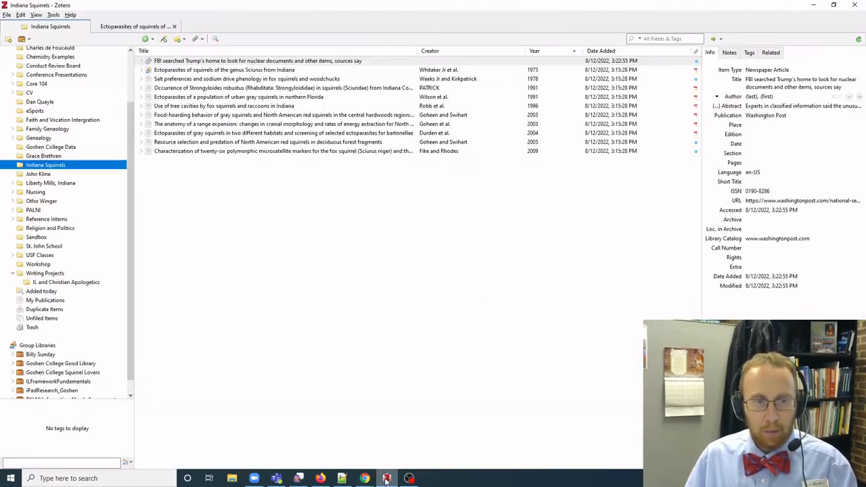
pyautogui.click(205, 62)
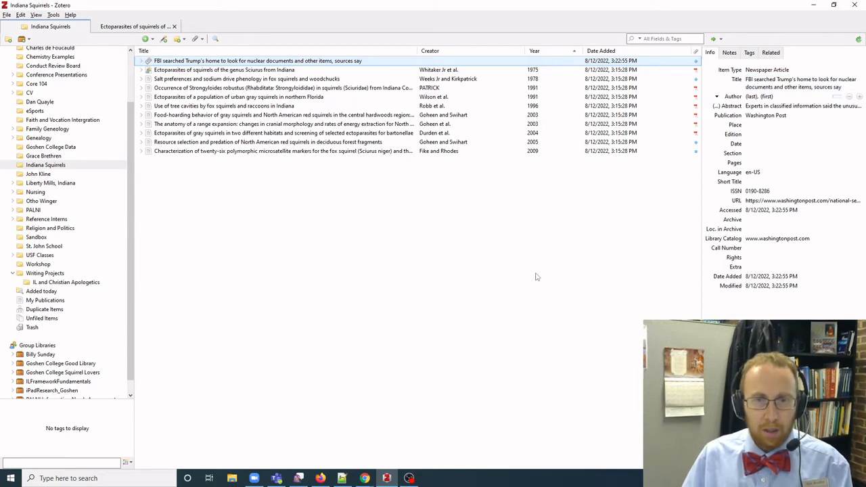
pyautogui.click(777, 98)
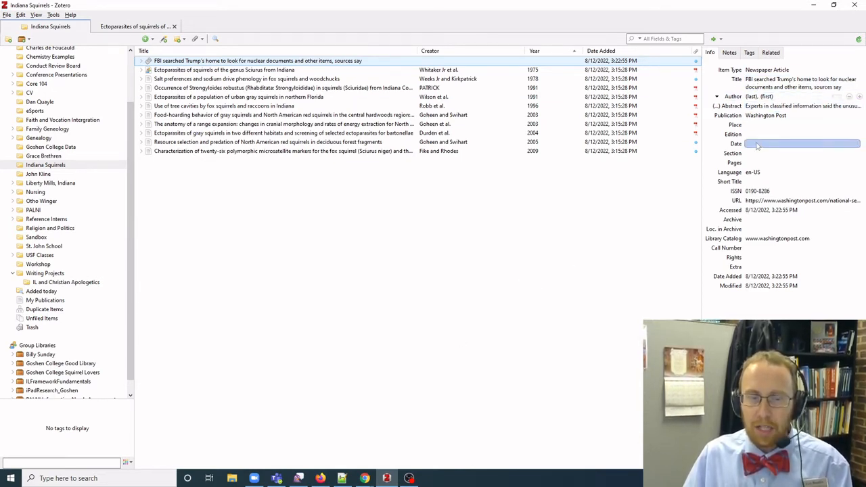
# Copy the publication date August 11, 2022 from the Washington Post page in Chrome into the Date field of the article's Zotero entry.
pyautogui.click(365, 478)
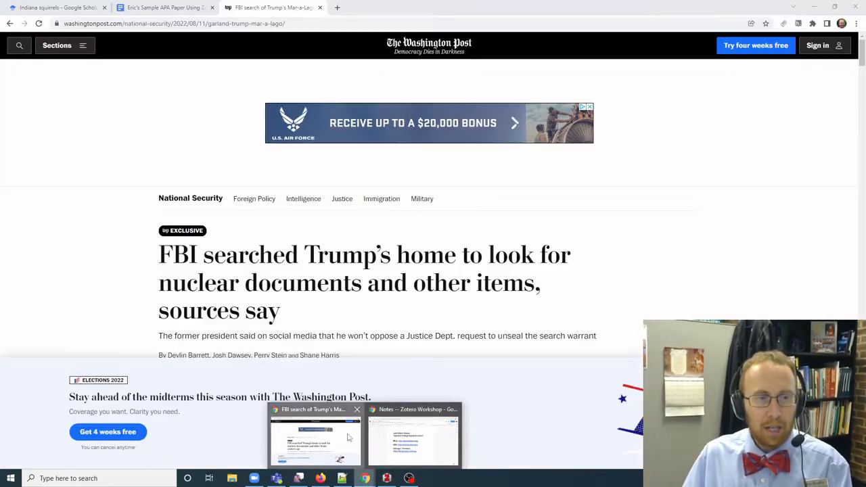
pyautogui.click(357, 446)
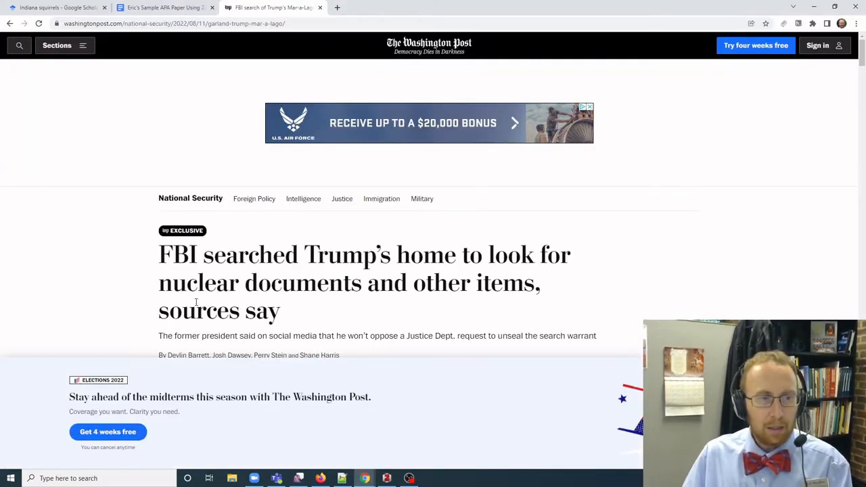
pyautogui.scroll(-2, 140, 286)
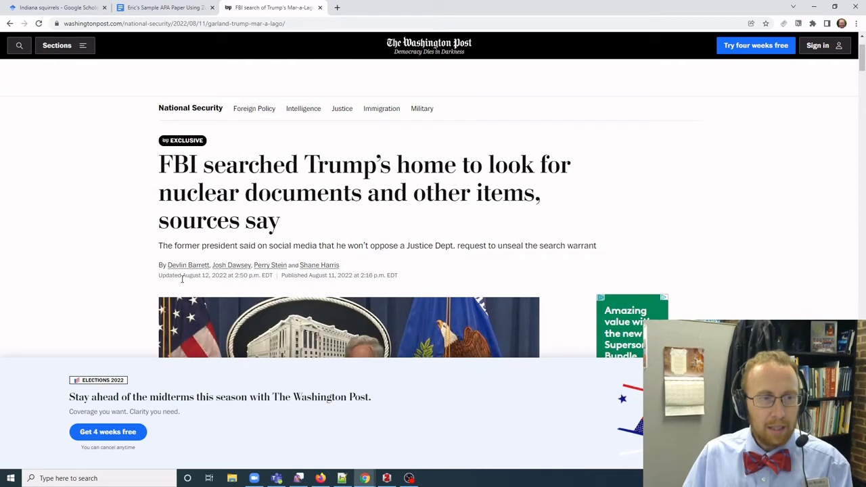
pyautogui.moveTo(182, 276); pyautogui.dragTo(227, 275)
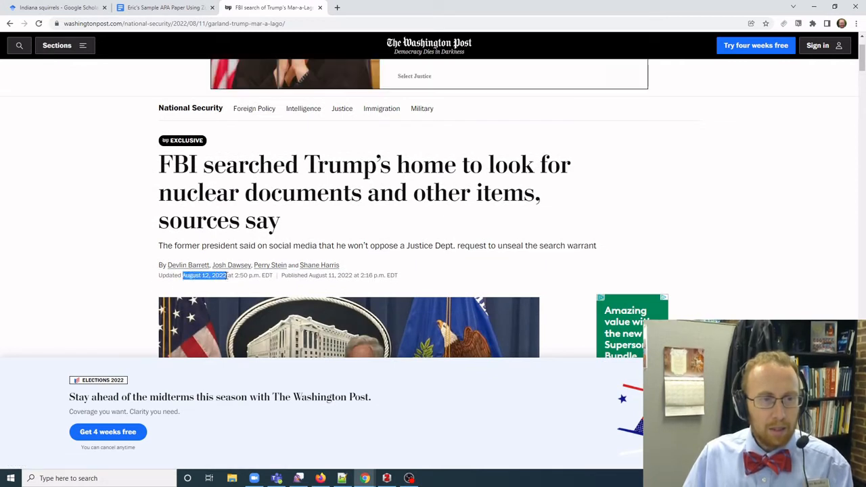
pyautogui.moveTo(309, 275); pyautogui.dragTo(352, 279)
pyautogui.hotkey('ctrl', 'c')
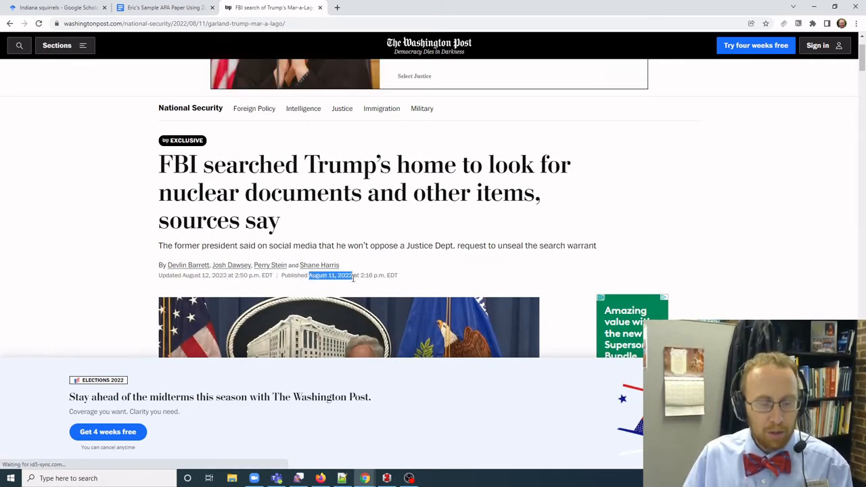
pyautogui.click(386, 479)
pyautogui.click(755, 144)
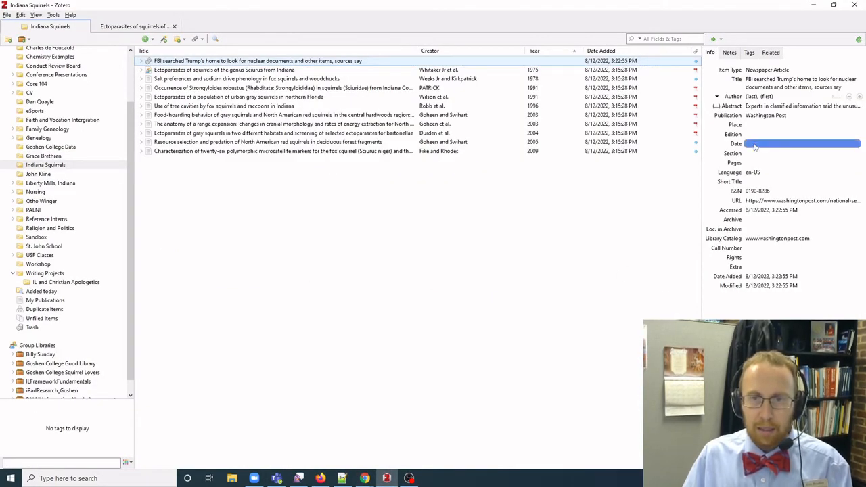
pyautogui.hotkey('ctrl', 'v')
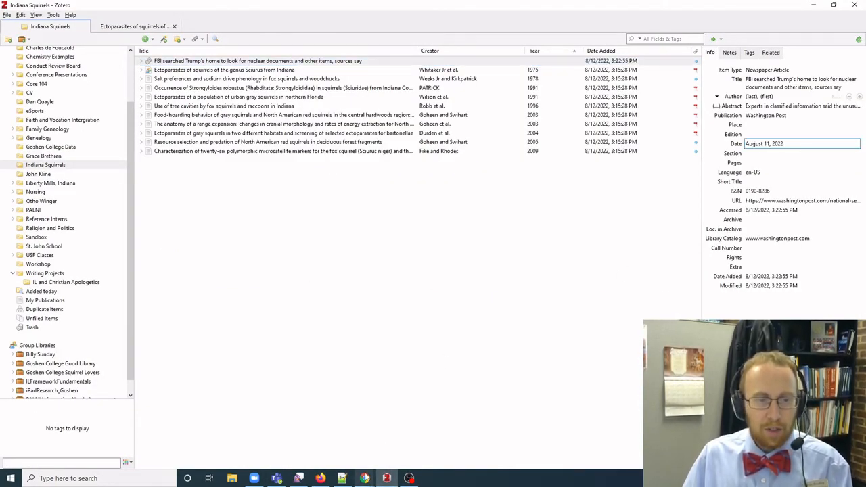
# Switch back to the Washington Post article in Chrome and copy the first author's name from the byline.
pyautogui.click(364, 478)
pyautogui.click(357, 444)
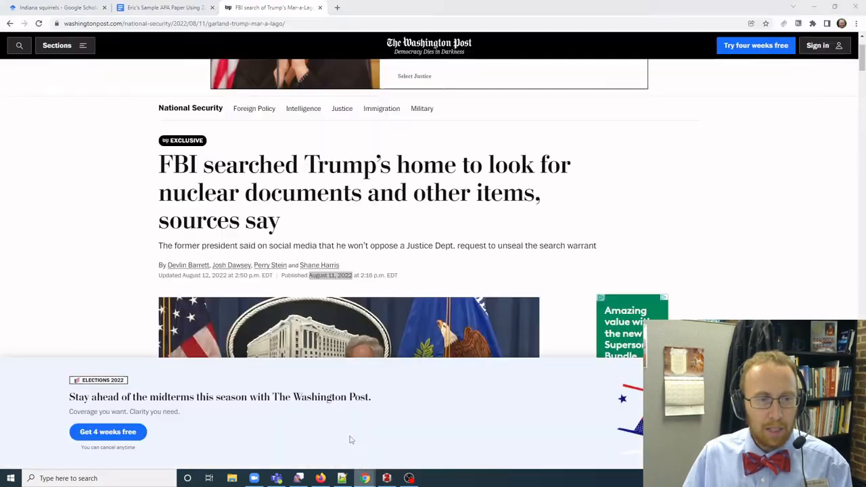
pyautogui.click(167, 266)
pyautogui.moveTo(167, 266); pyautogui.dragTo(210, 269)
pyautogui.hotkey('ctrl', 'c')
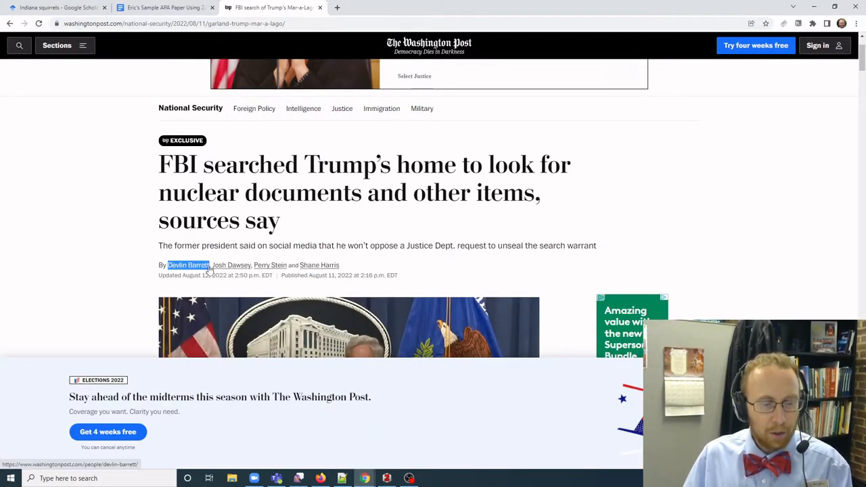
# Return to Zotero and enter the copied author's name in the newspaper article's Author field, split into last and first name.
pyautogui.click(386, 478)
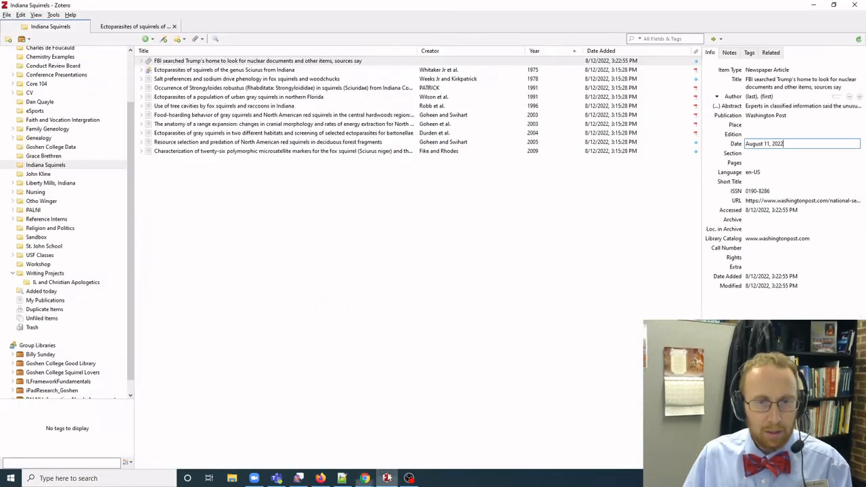
pyautogui.click(751, 96)
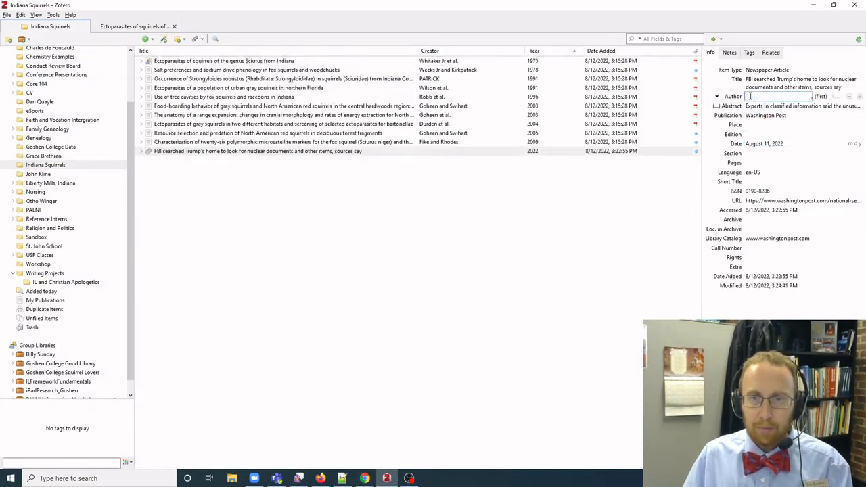
pyautogui.hotkey('ctrl', 'v')
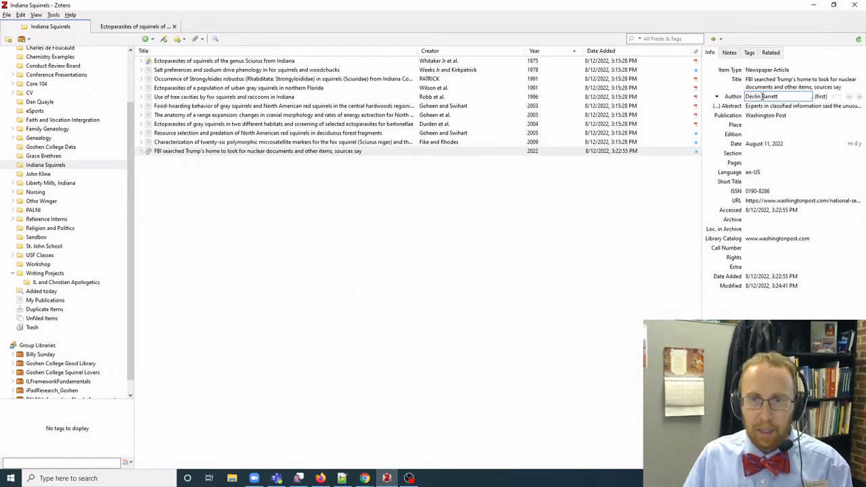
pyautogui.moveTo(762, 96); pyautogui.dragTo(744, 96)
pyautogui.hotkey('ctrl', 'x')
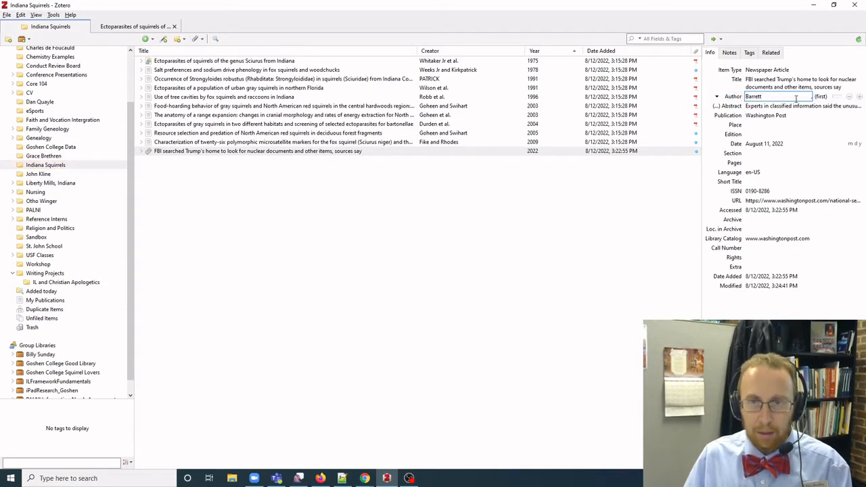
pyautogui.click(821, 96)
pyautogui.hotkey('ctrl', 'v')
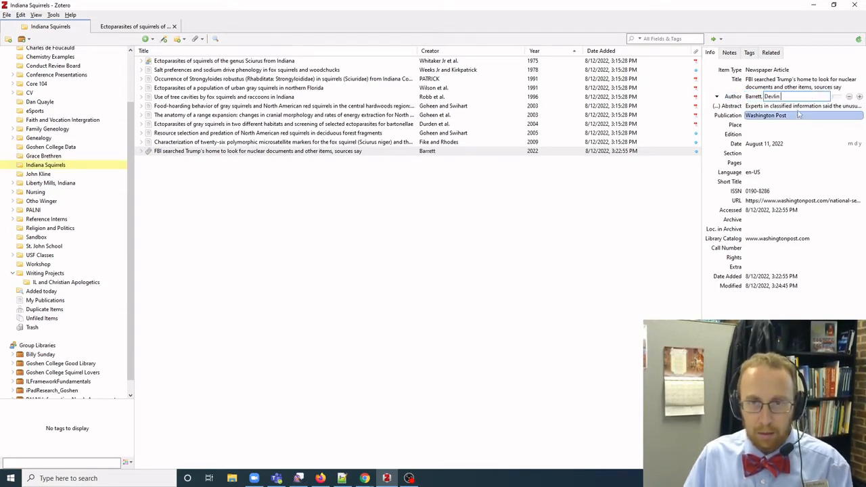
pyautogui.press('Tab')
pyautogui.click(752, 124)
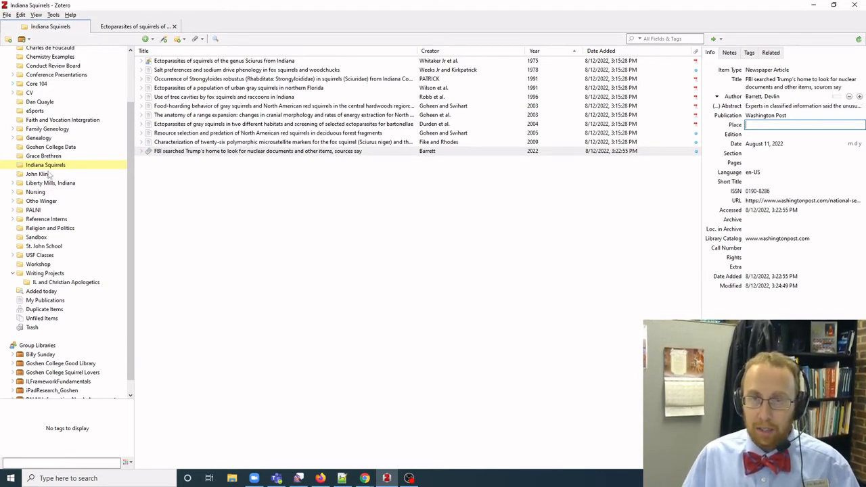
# Expand the Liberty Mills, Indiana collection, look through its subcollections, and return to the Indiana Squirrels collection.
pyautogui.click(13, 184)
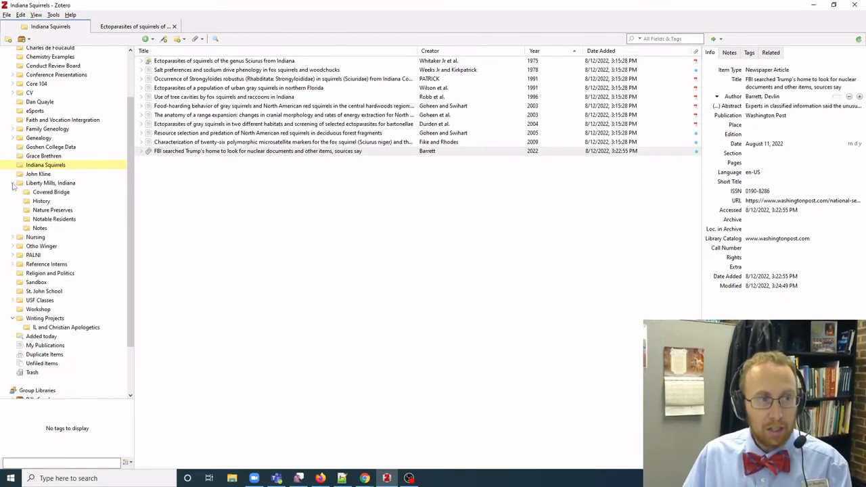
pyautogui.click(46, 195)
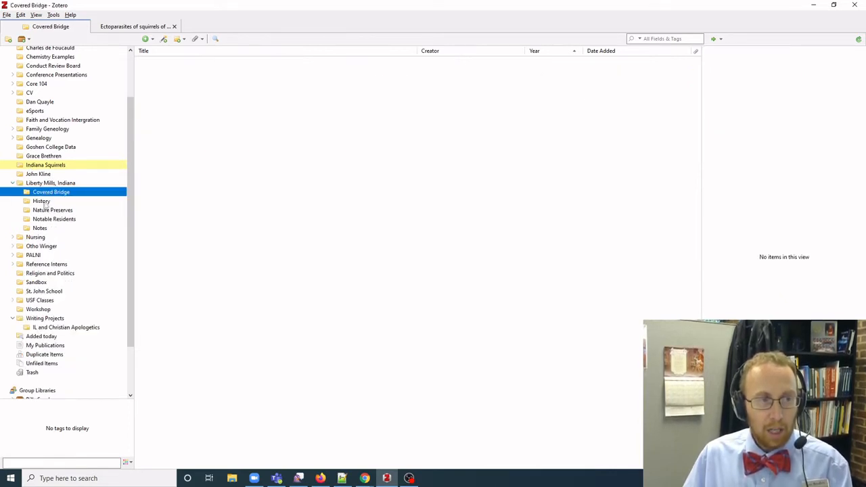
pyautogui.click(45, 202)
pyautogui.click(45, 209)
pyautogui.click(44, 202)
pyautogui.click(45, 193)
pyautogui.click(46, 185)
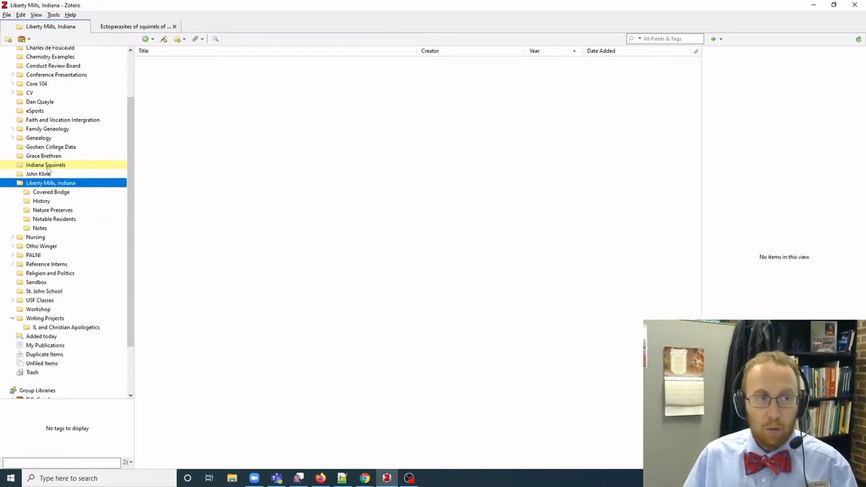
pyautogui.click(48, 166)
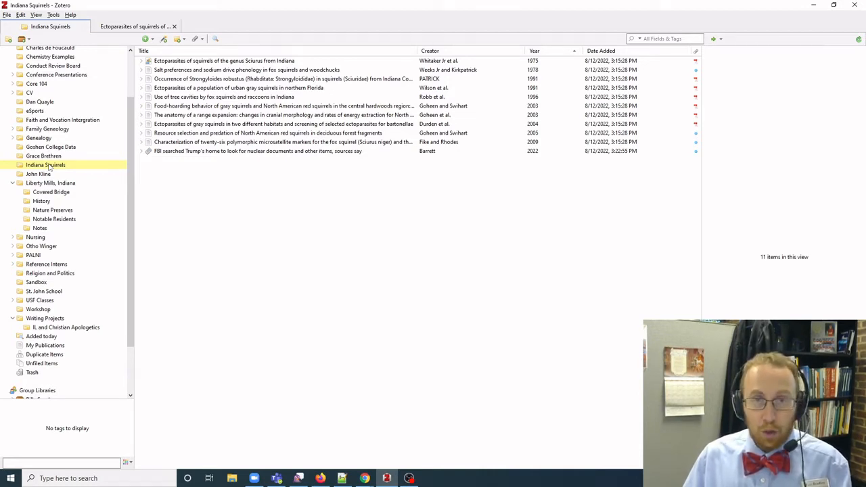
# Create a new collection named Workshop and keep this new collection selected in the library.
pyautogui.click(9, 39)
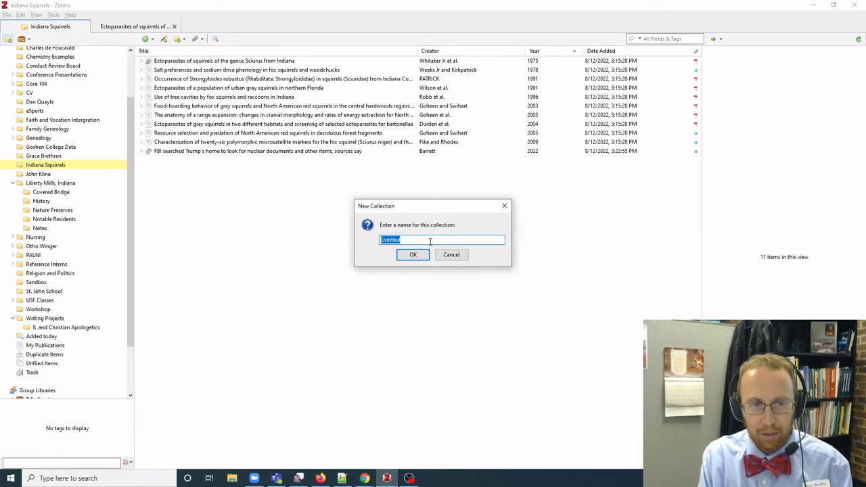
pyautogui.write('Worksho')
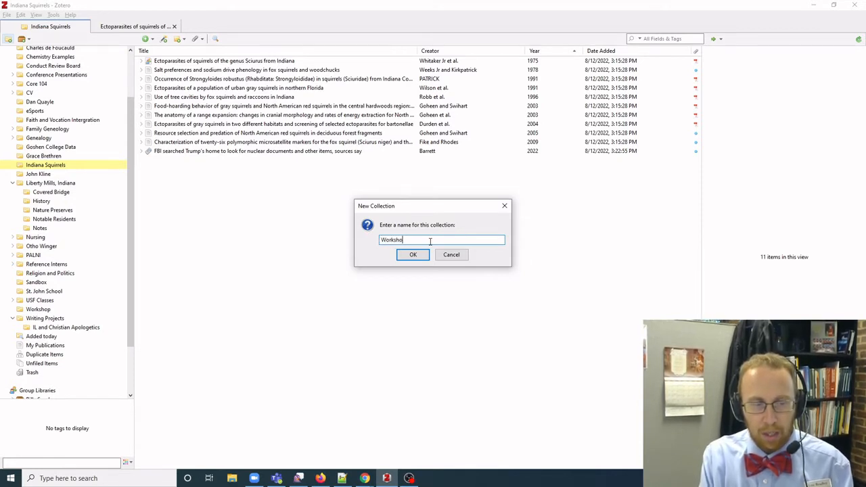
pyautogui.write('p')
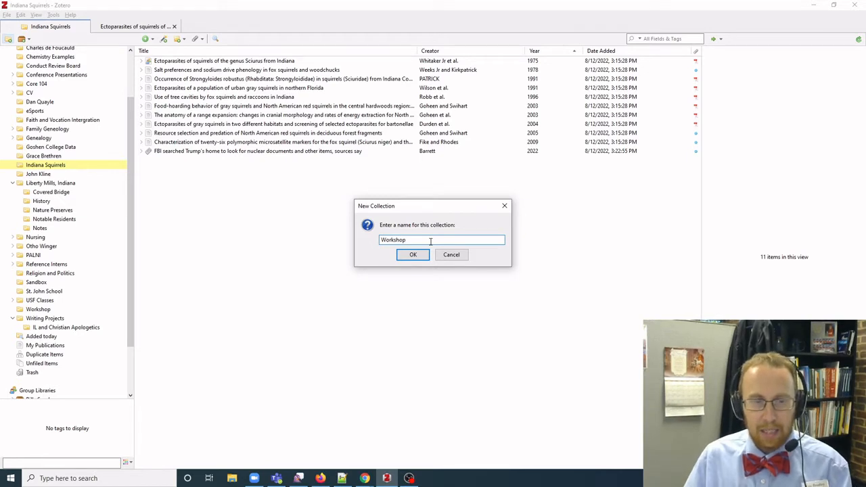
pyautogui.click(414, 255)
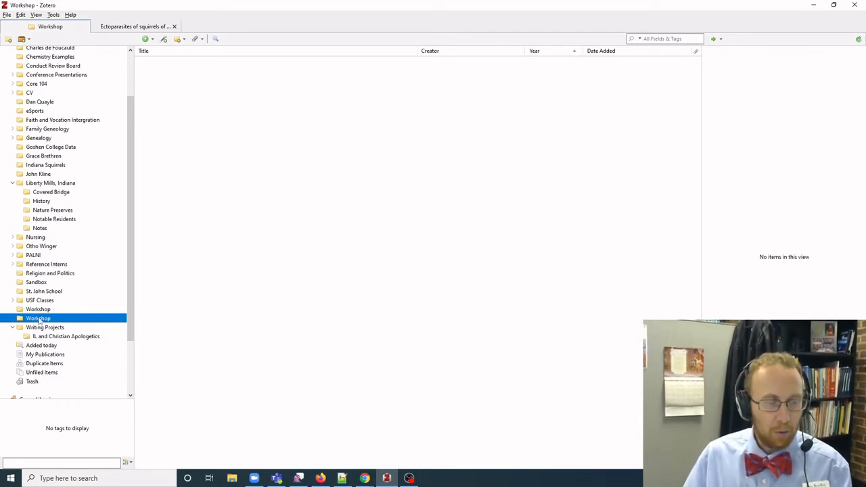
pyautogui.click(41, 310)
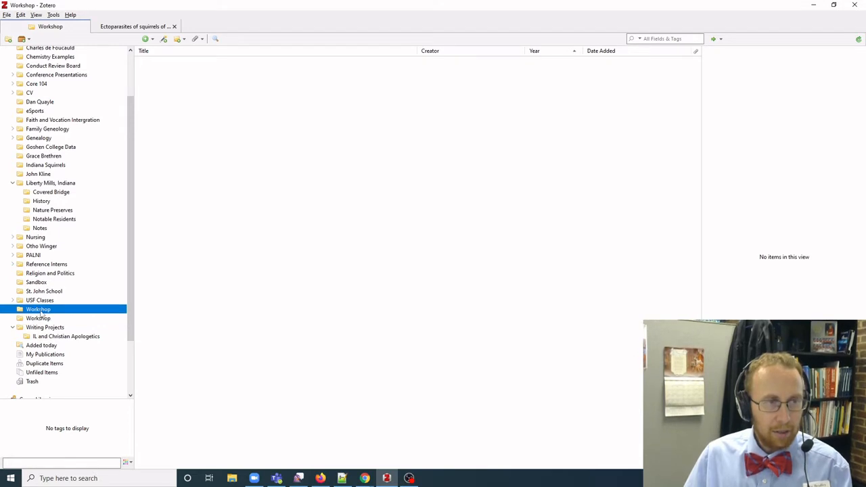
pyautogui.click(41, 319)
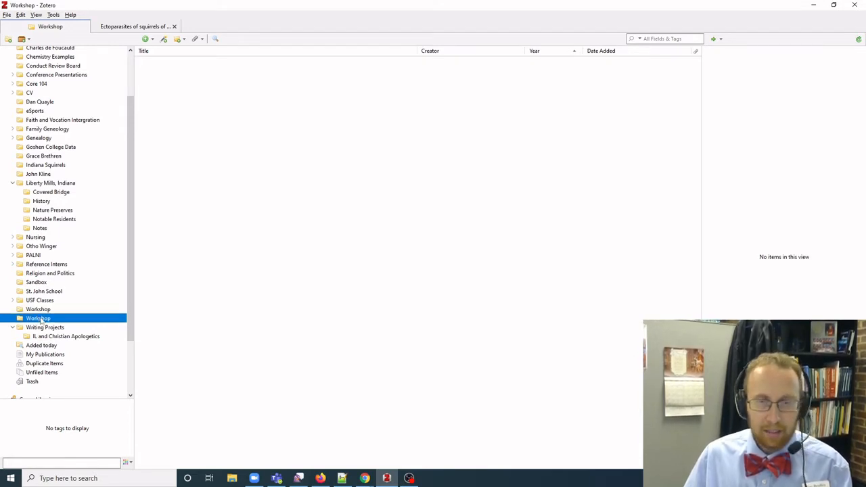
# Switch to Chrome and load scholar.google.com in place of the Washington Post article.
pyautogui.moveTo(364, 479)
pyautogui.click(326, 436)
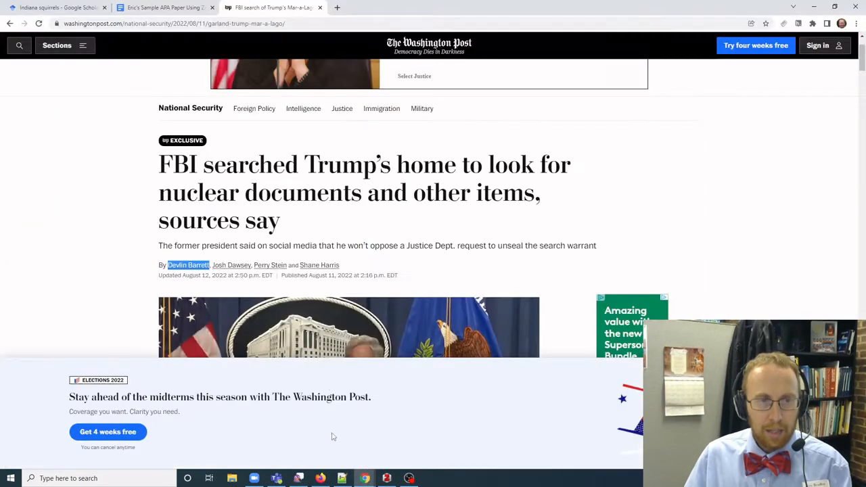
pyautogui.click(374, 24)
pyautogui.write('schol')
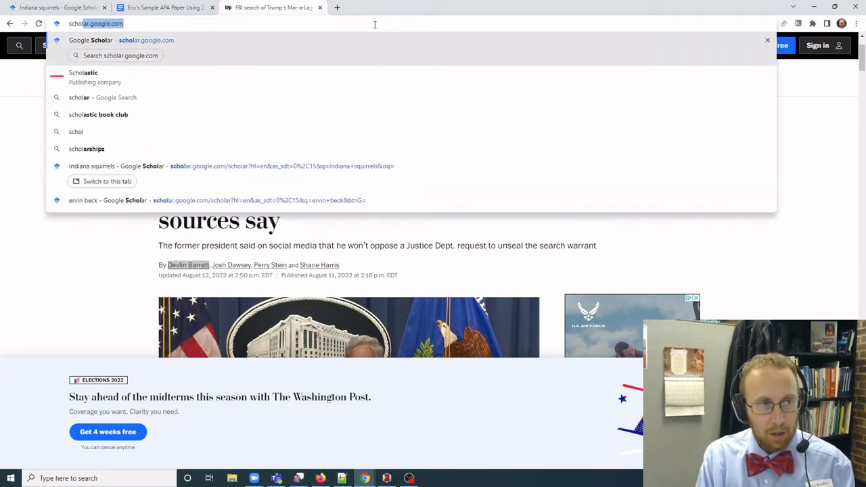
pyautogui.press('Delete')
pyautogui.write('ar')
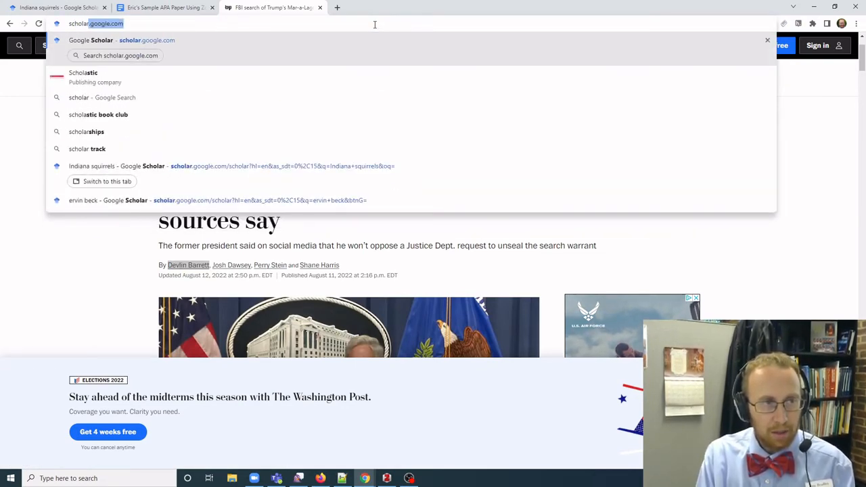
pyautogui.write('.google.com')
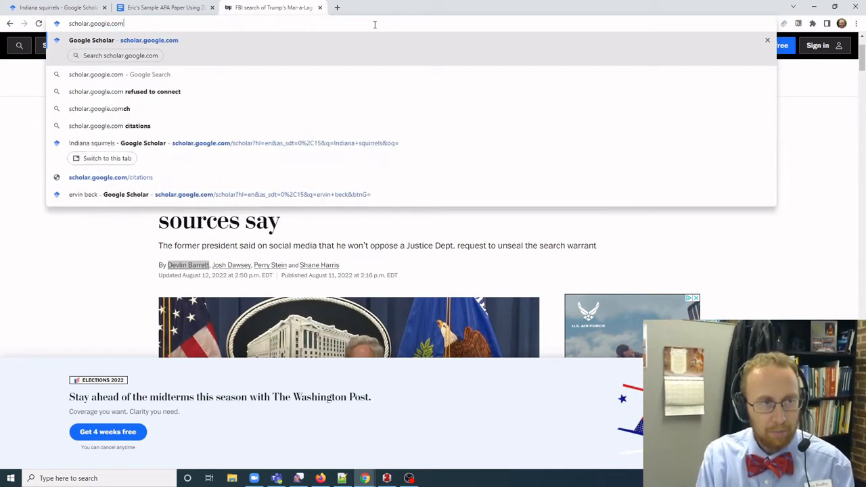
pyautogui.press('Return')
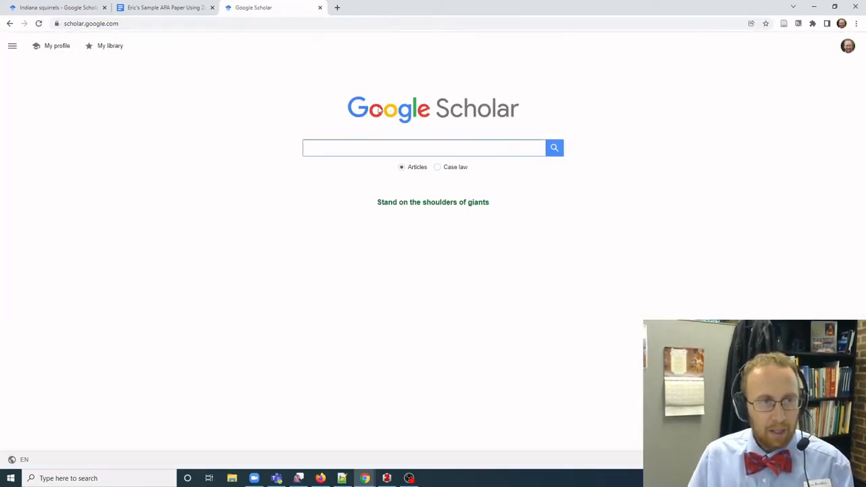
# Search Google Scholar for the previously searched author's full name, capitalizing the first and last name.
pyautogui.click(367, 147)
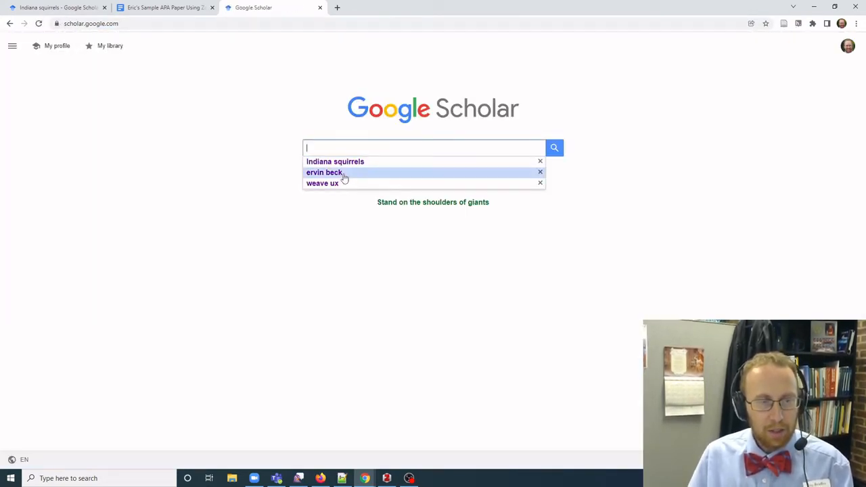
pyautogui.press('Down')
pyautogui.press('Down')
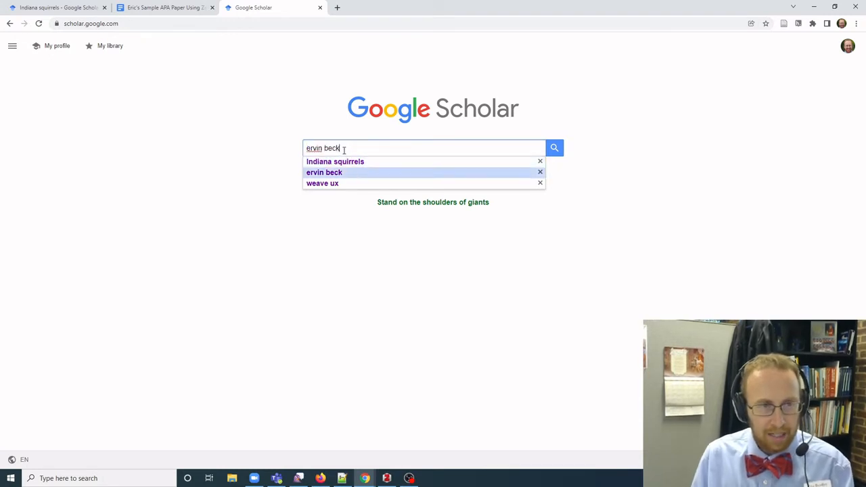
pyautogui.click(309, 149)
pyautogui.moveTo(309, 149); pyautogui.dragTo(299, 150)
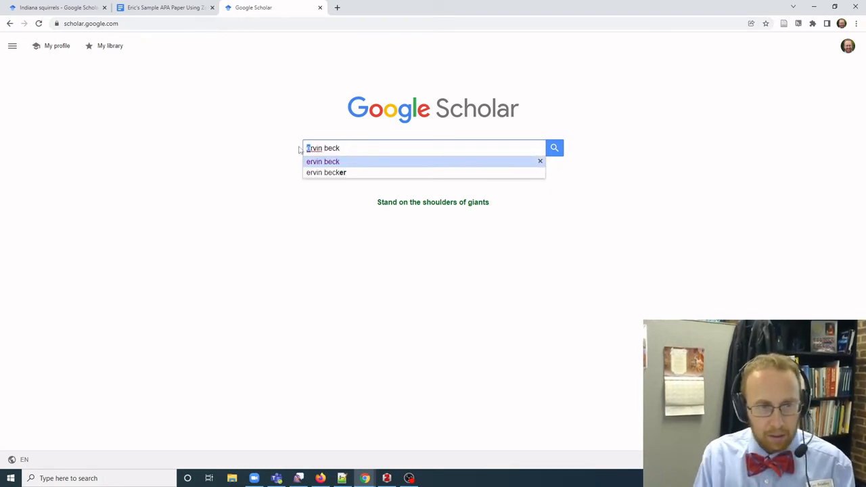
pyautogui.write('E')
pyautogui.press('Right')
pyautogui.press('Right')
pyautogui.press('Right')
pyautogui.press('Right')
pyautogui.press('Delete')
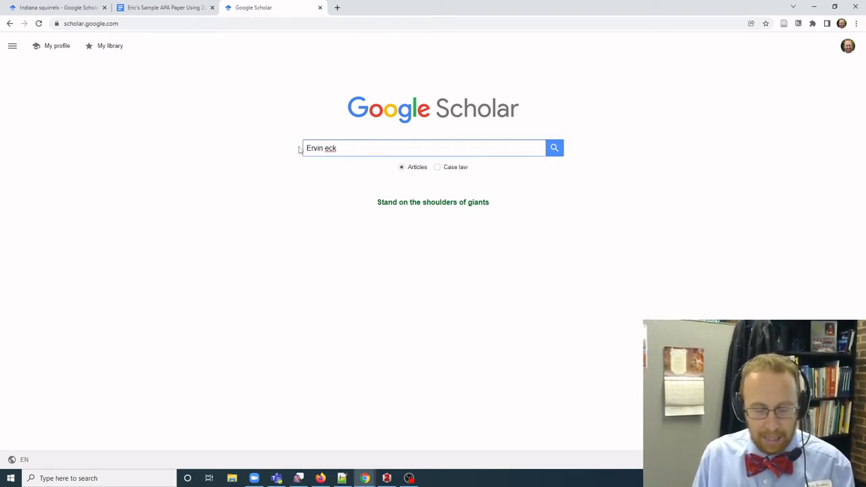
pyautogui.write('B')
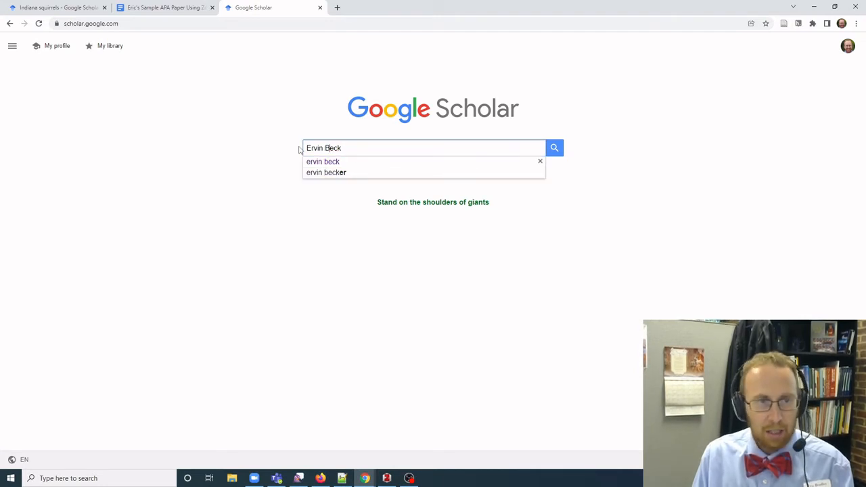
pyautogui.press('Return')
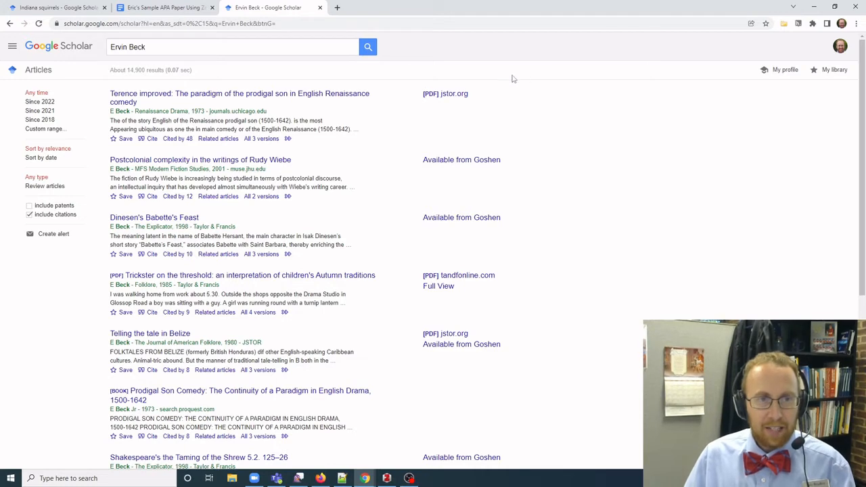
# Save the first four search results, "Terence improved" through "Trickster on the threshold", to Zotero with the browser connector.
pyautogui.click(783, 24)
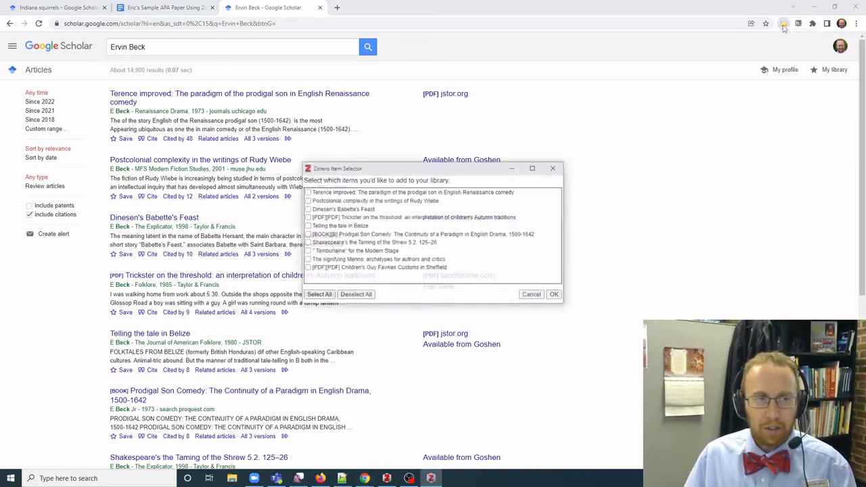
pyautogui.moveTo(417, 170); pyautogui.dragTo(632, 125)
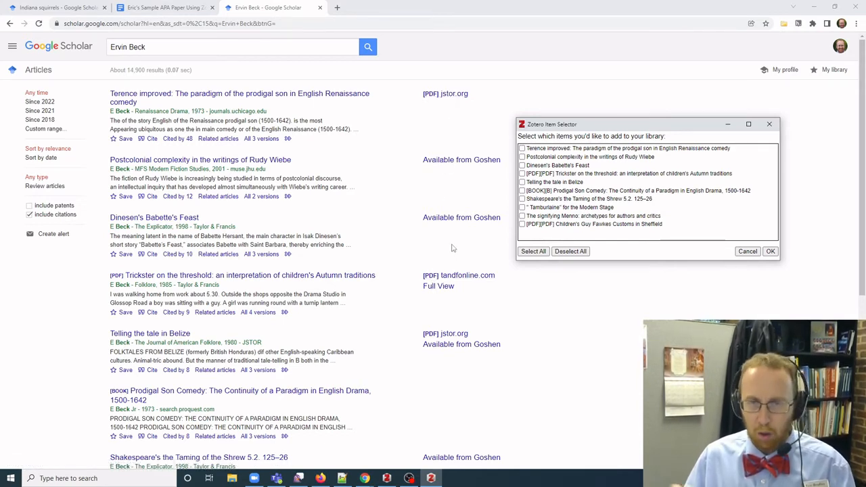
pyautogui.click(521, 149)
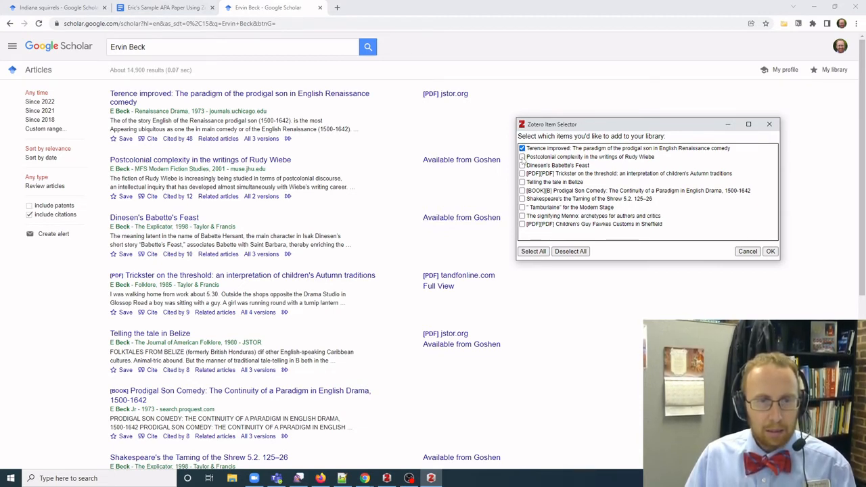
pyautogui.click(521, 156)
pyautogui.click(522, 166)
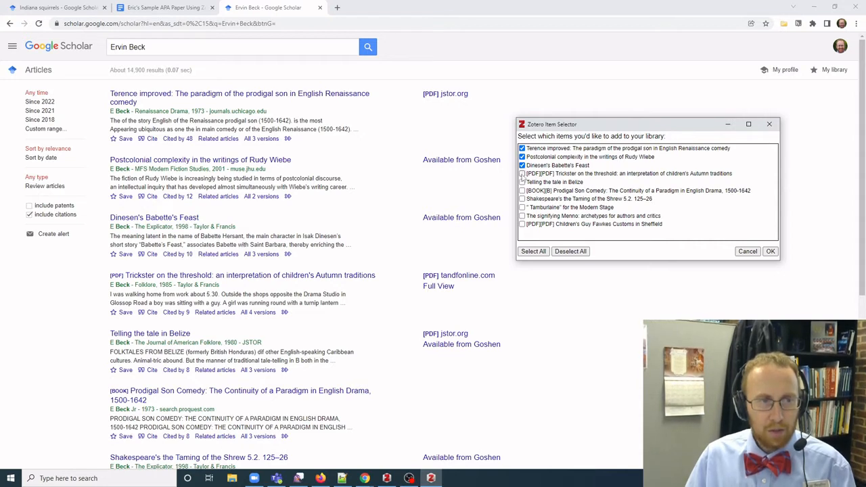
pyautogui.click(522, 174)
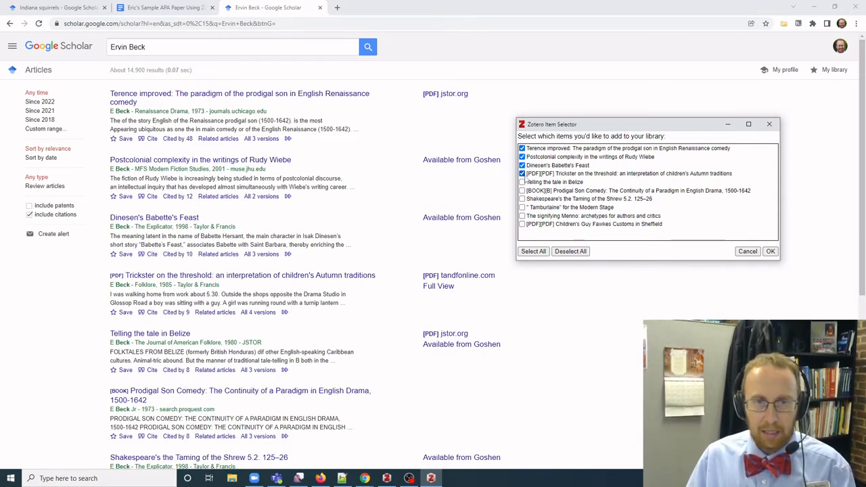
pyautogui.click(771, 251)
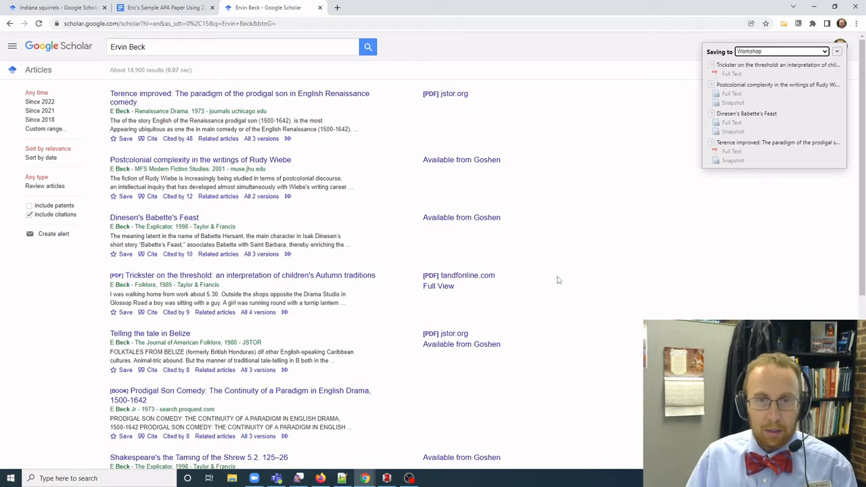
# Switch to Zotero and review the details of the newly saved articles, including the attachments under "Dinesen's Babette's Feast".
pyautogui.click(384, 480)
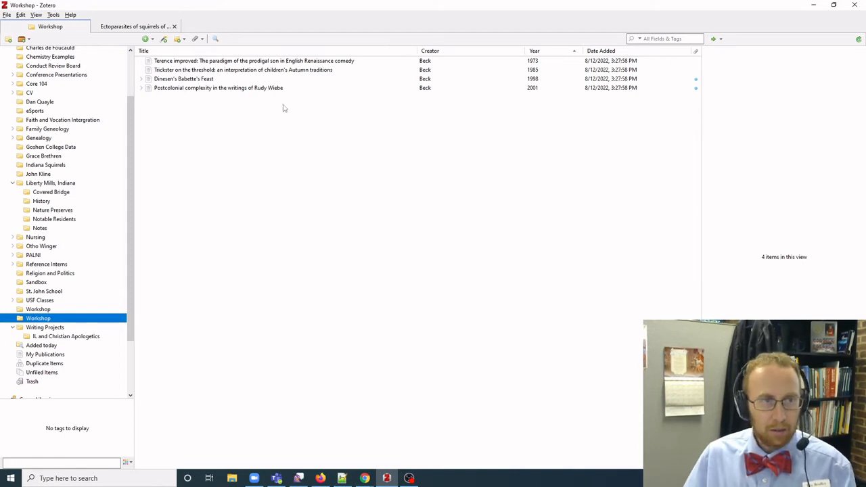
pyautogui.click(193, 90)
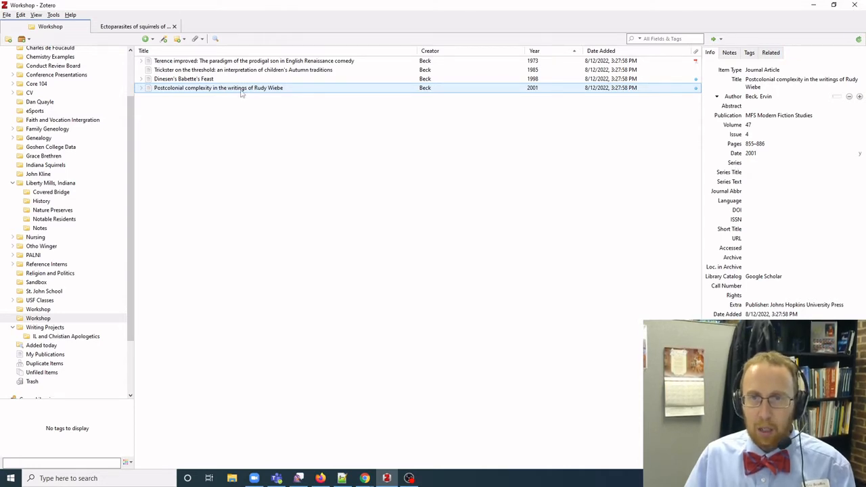
pyautogui.click(163, 79)
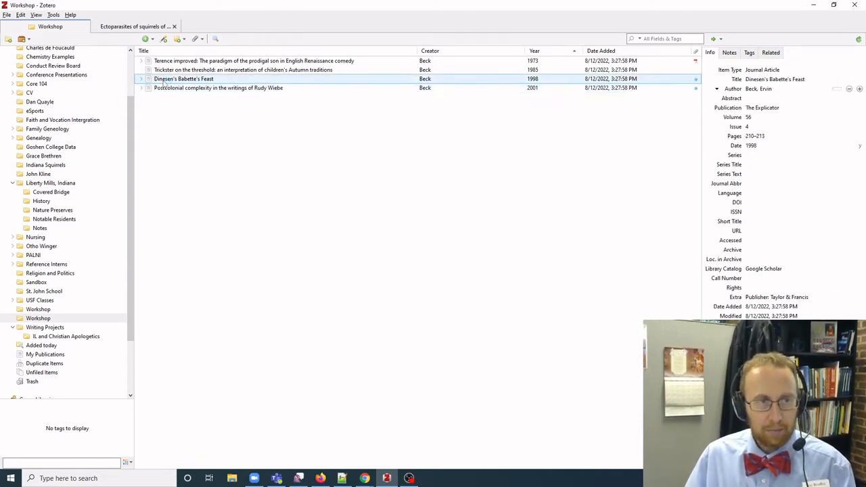
pyautogui.click(171, 71)
pyautogui.click(176, 62)
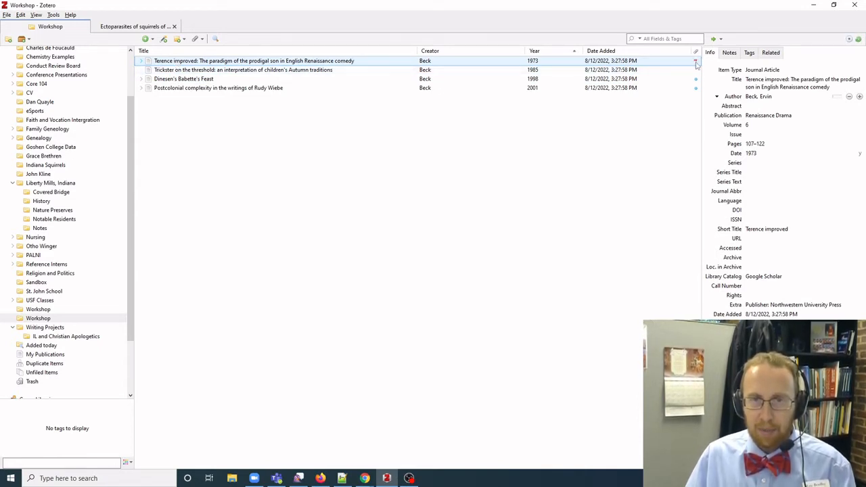
pyautogui.click(142, 79)
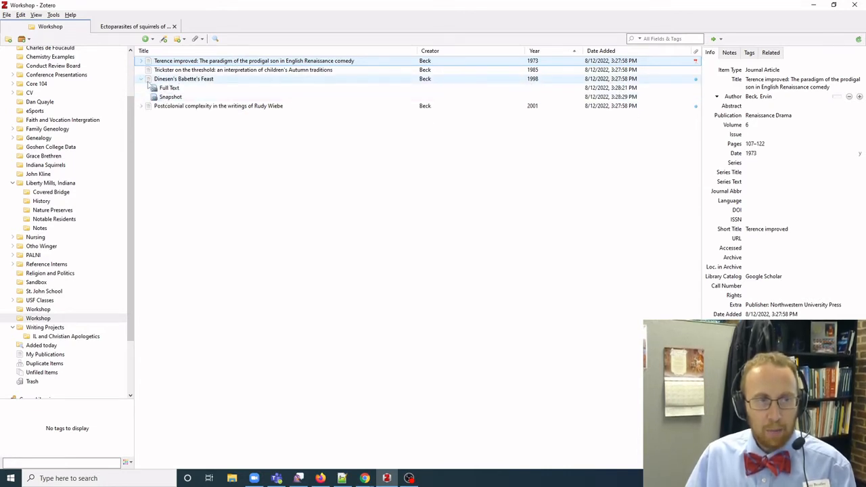
pyautogui.click(142, 79)
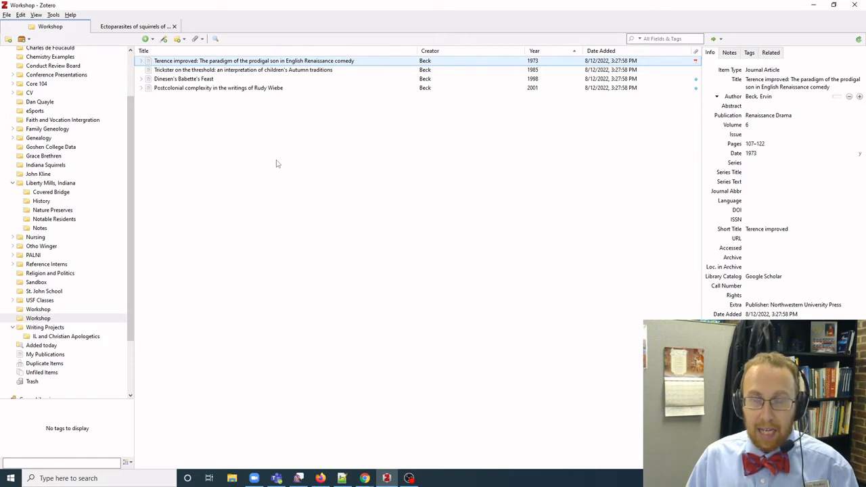
# Switch to Chrome and point out the group name "Goshen College Squirrel Lovers" in the Zotero Workshop notes document.
pyautogui.hotkey('alt', 'Tab')
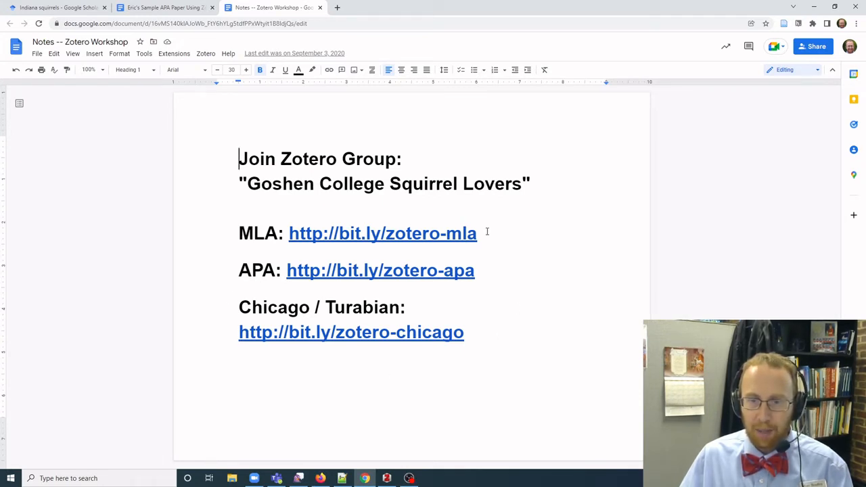
pyautogui.moveTo(248, 184); pyautogui.dragTo(521, 188)
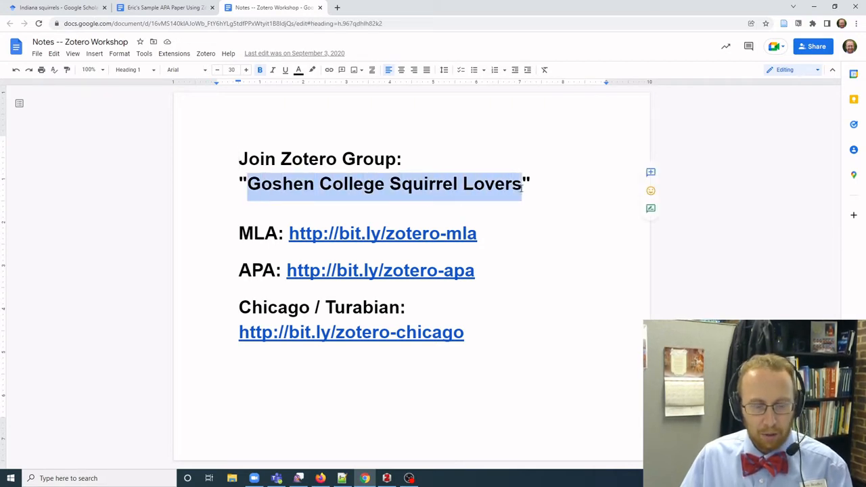
pyautogui.click(512, 188)
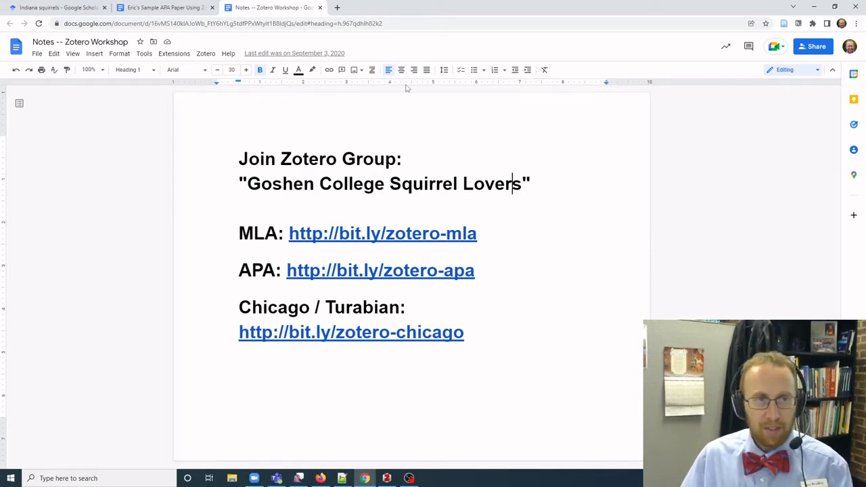
# Open zotero.org in a new browser tab and go to its login page.
pyautogui.click(337, 8)
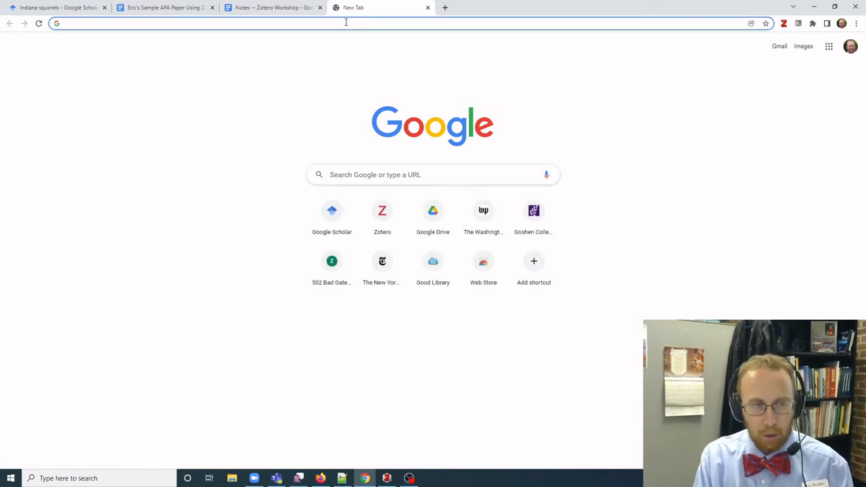
pyautogui.write('zo')
pyautogui.press('Return')
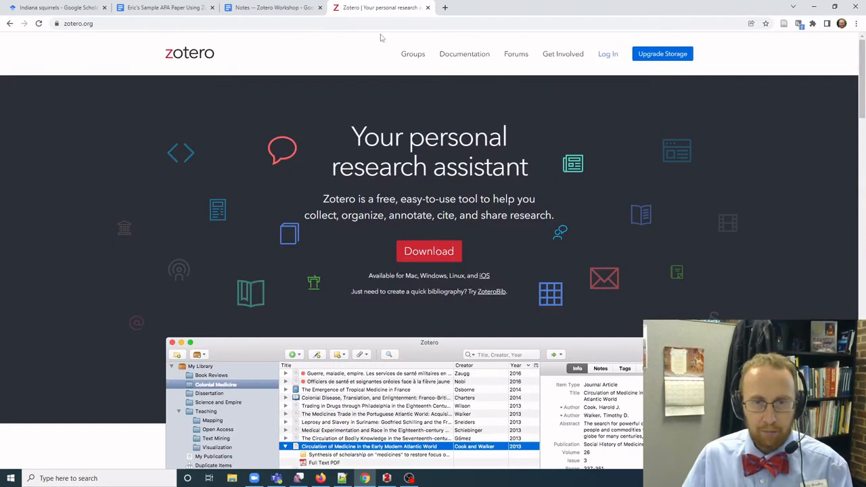
pyautogui.click(609, 54)
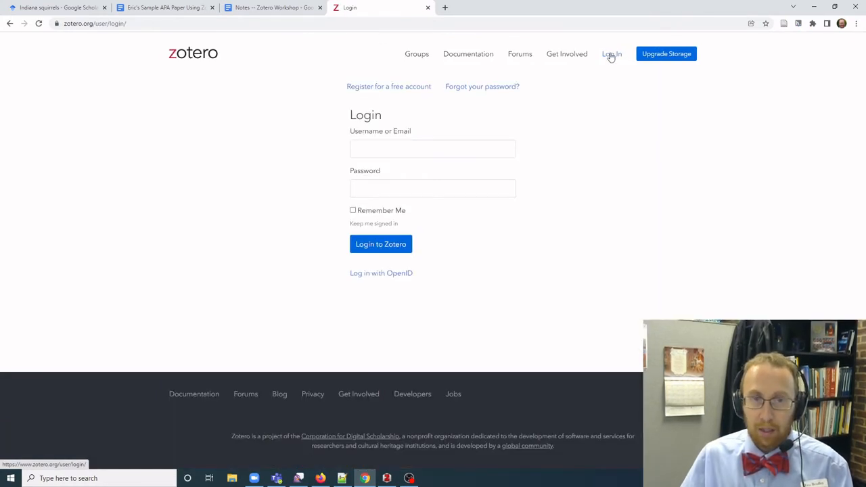
# Log in to the Zotero website with the account username and password, and decline to have the browser save the password.
pyautogui.click(429, 149)
pyautogui.write('ericb')
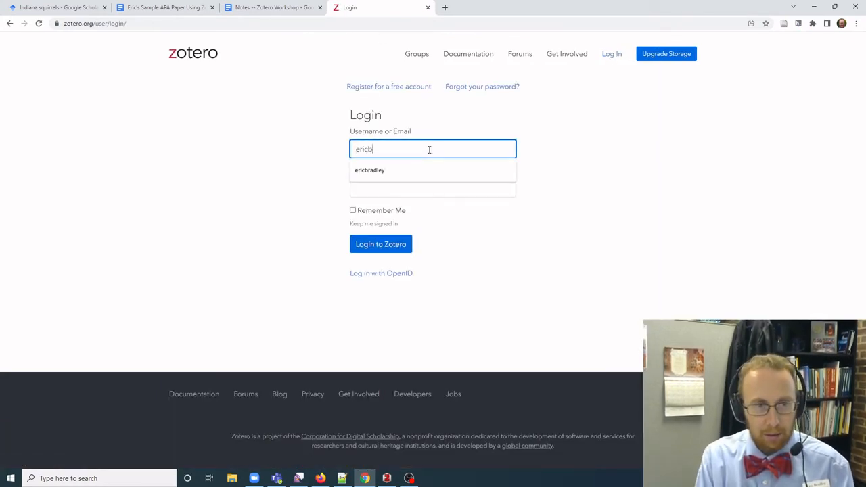
pyautogui.press('Down')
pyautogui.press('Tab')
pyautogui.write('********')
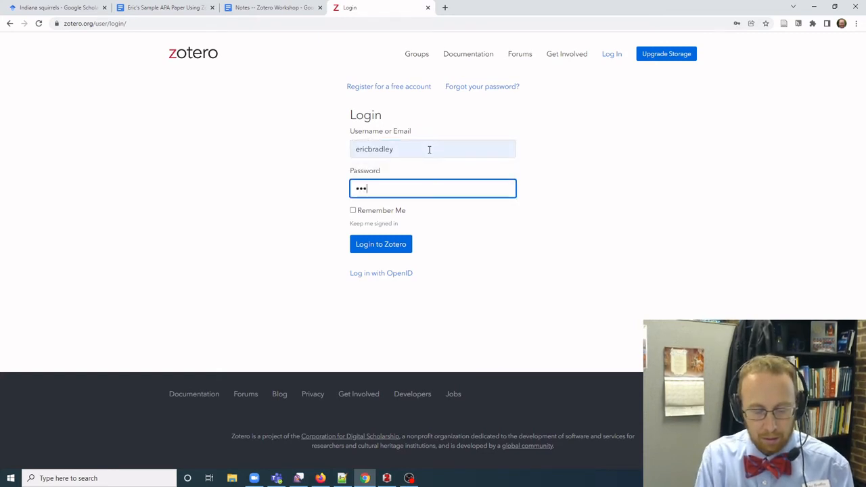
pyautogui.write('*')
pyautogui.press('Return')
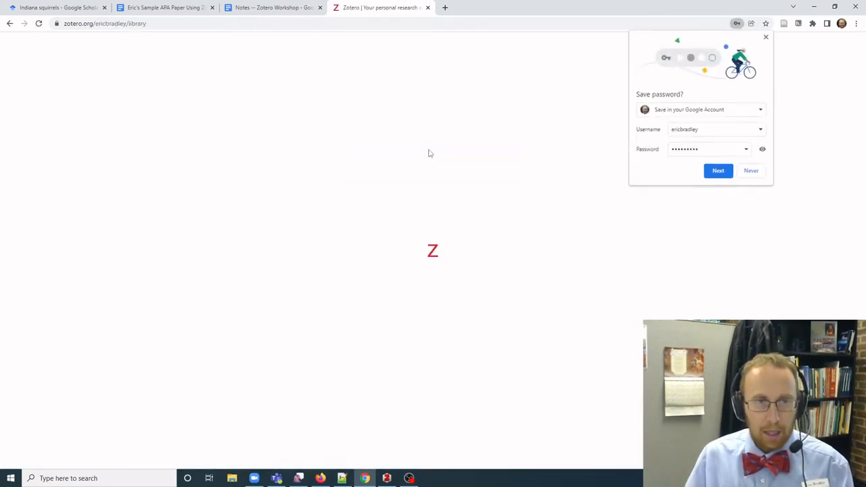
pyautogui.click(750, 171)
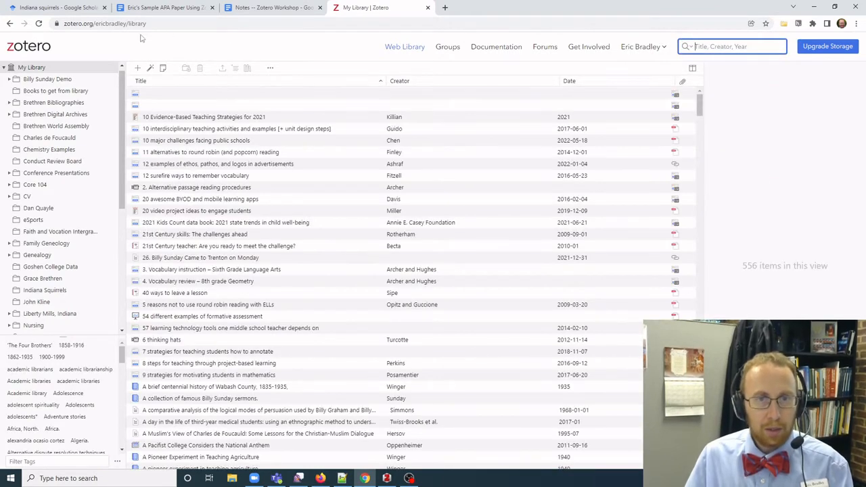
# Open the Zotero group search and search the groups for "Goshen College Squirrel Lovers".
pyautogui.click(447, 49)
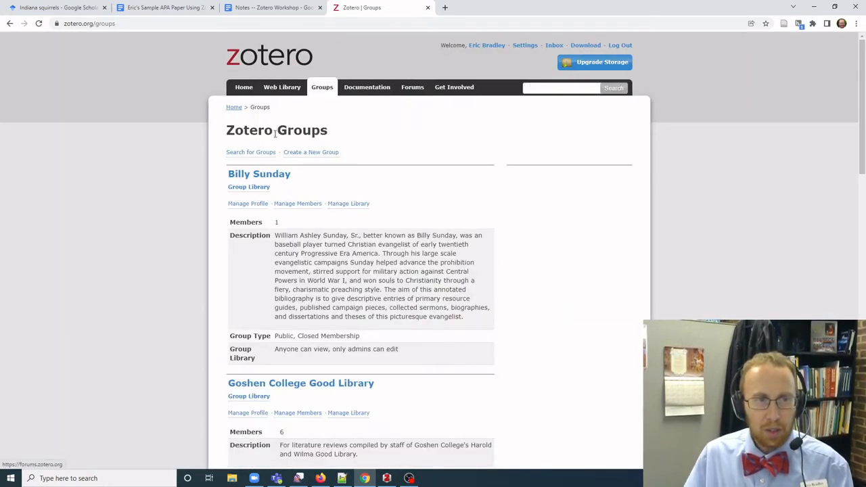
pyautogui.click(257, 155)
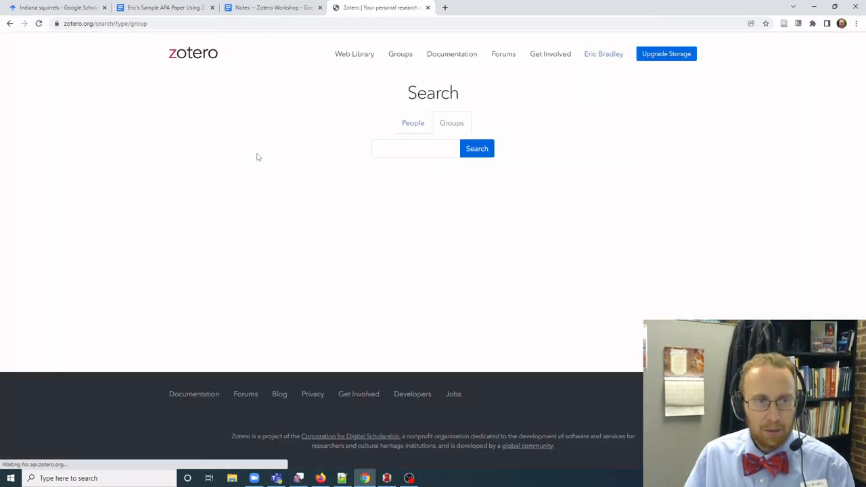
pyautogui.click(416, 151)
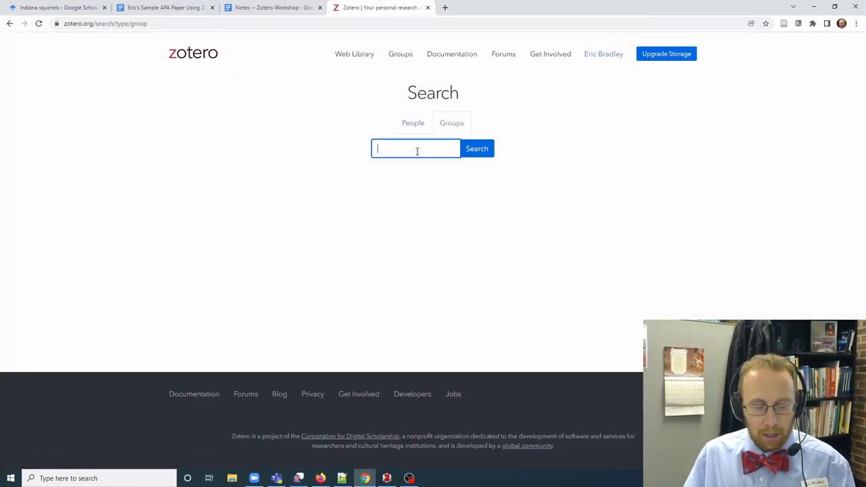
pyautogui.write('College Squirrel Lovers')
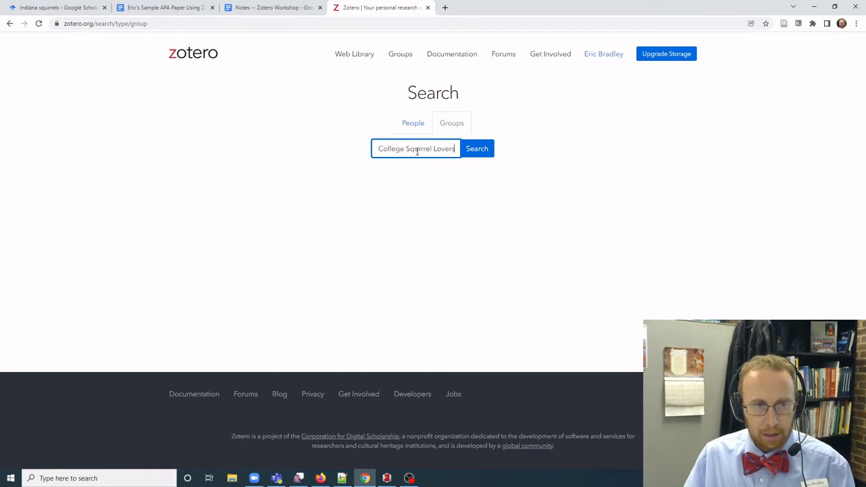
pyautogui.moveTo(405, 148); pyautogui.dragTo(367, 152)
pyautogui.click(388, 148)
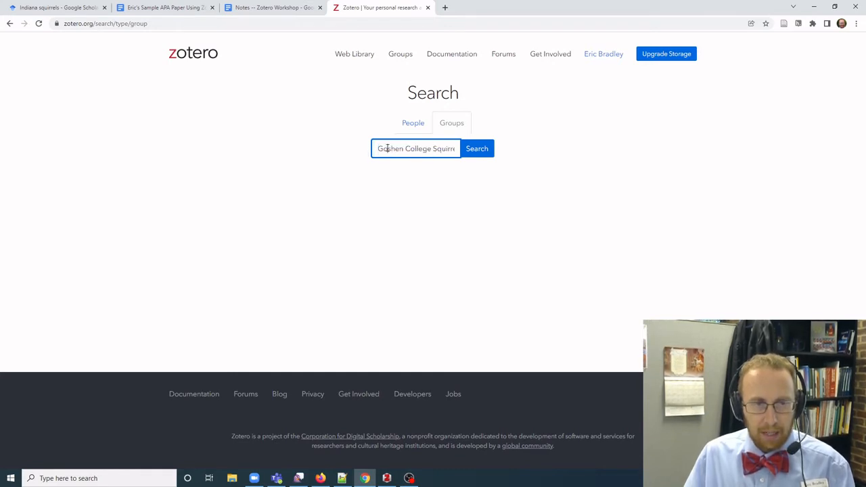
pyautogui.click(485, 154)
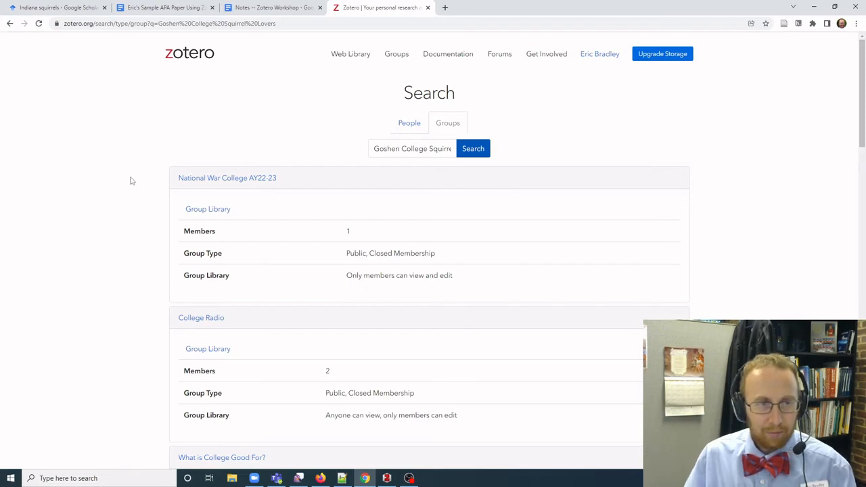
# Return to the account's own groups list and open the "Goshen College Squirrel Lovers" group page.
pyautogui.click(398, 56)
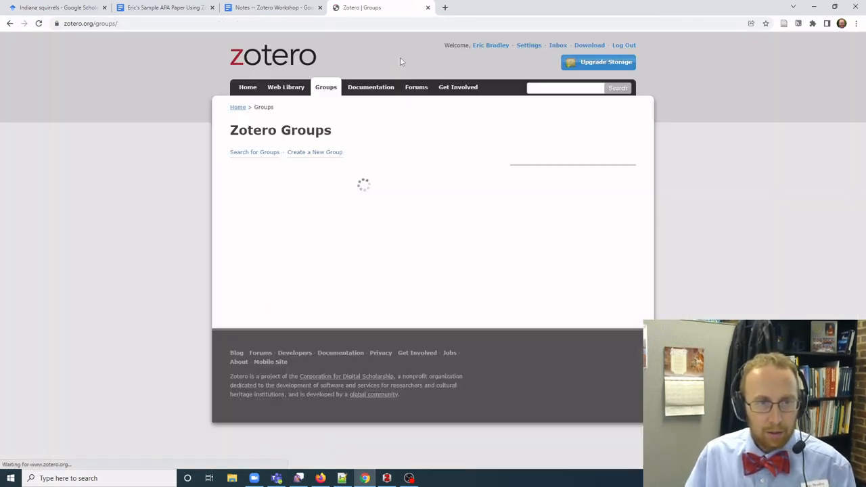
pyautogui.scroll(-3, 220, 215)
pyautogui.scroll(-4, 222, 215)
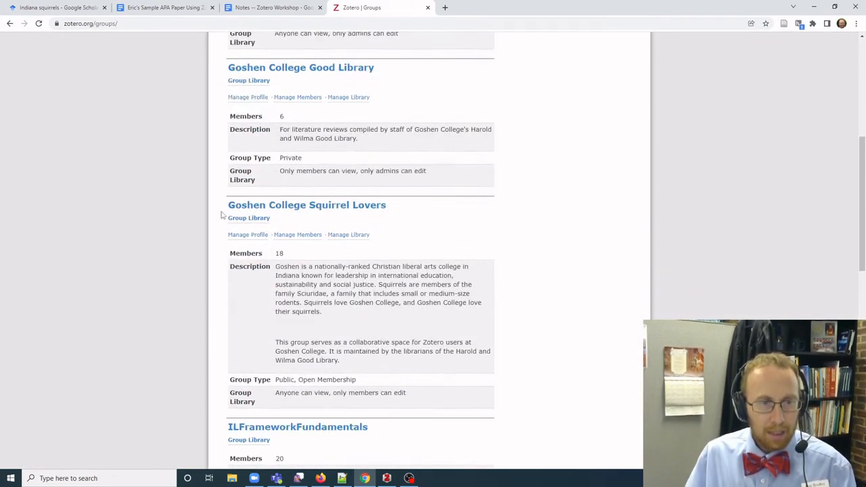
pyautogui.scroll(1, 223, 212)
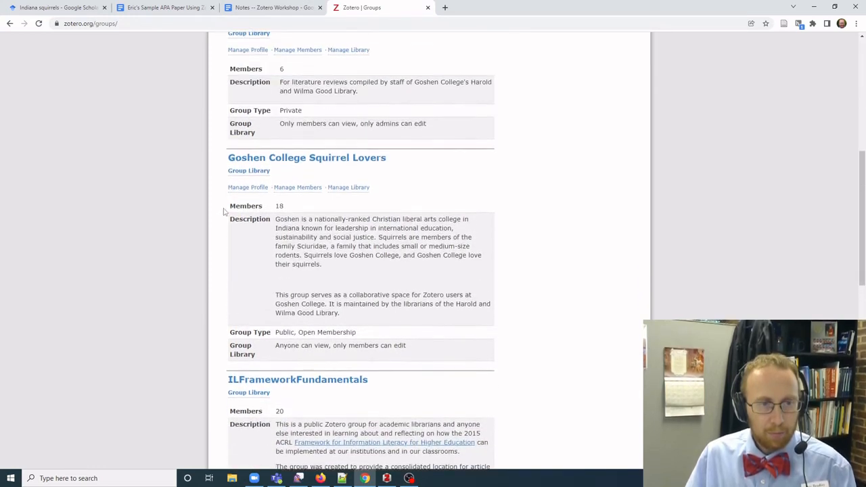
pyautogui.click(296, 161)
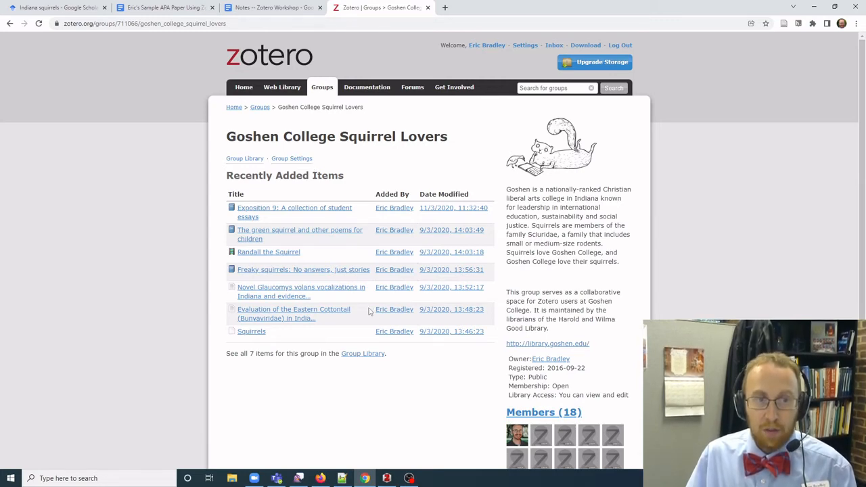
# Switch to Zotero and show the contents of the "Goshen College Squirrel Lovers" group library.
pyautogui.click(387, 479)
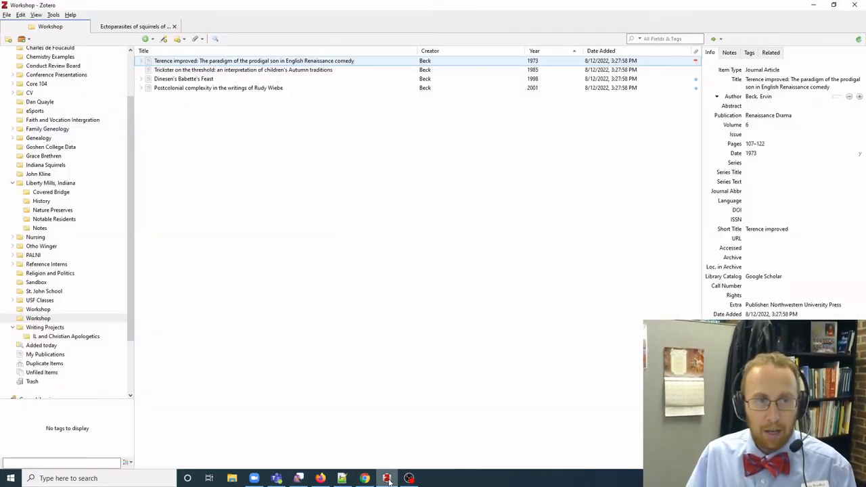
pyautogui.scroll(-3, 93, 304)
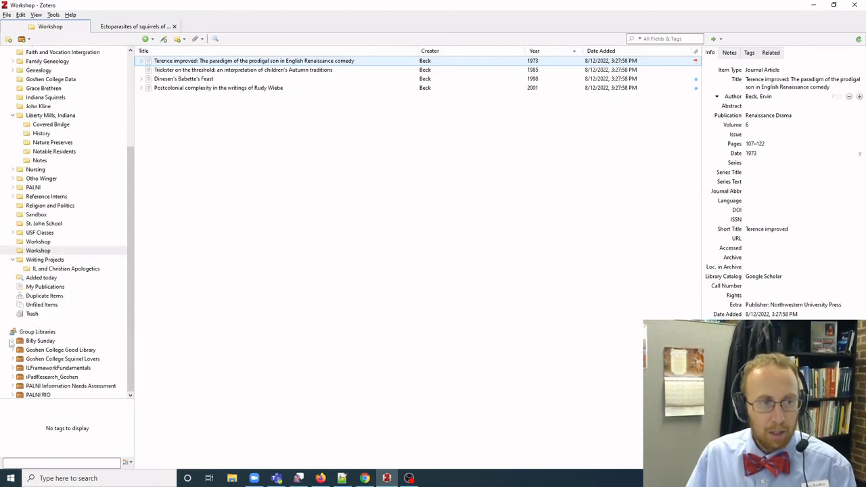
pyautogui.click(64, 359)
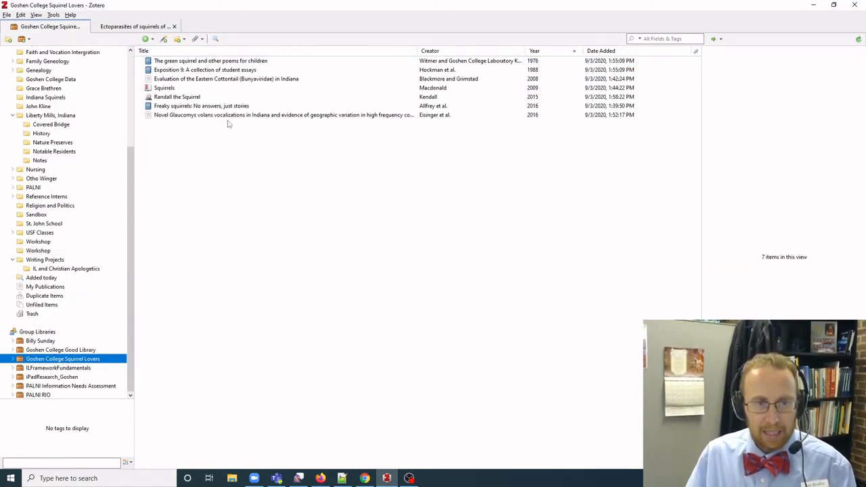
pyautogui.click(365, 478)
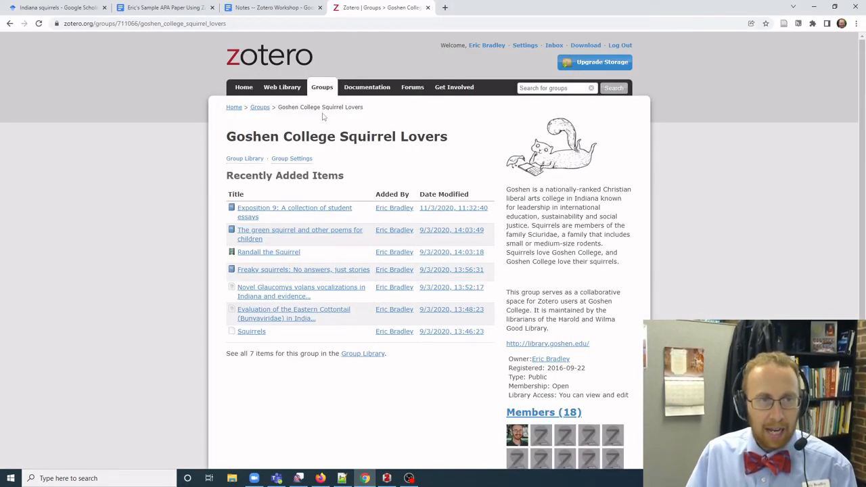
pyautogui.click(285, 8)
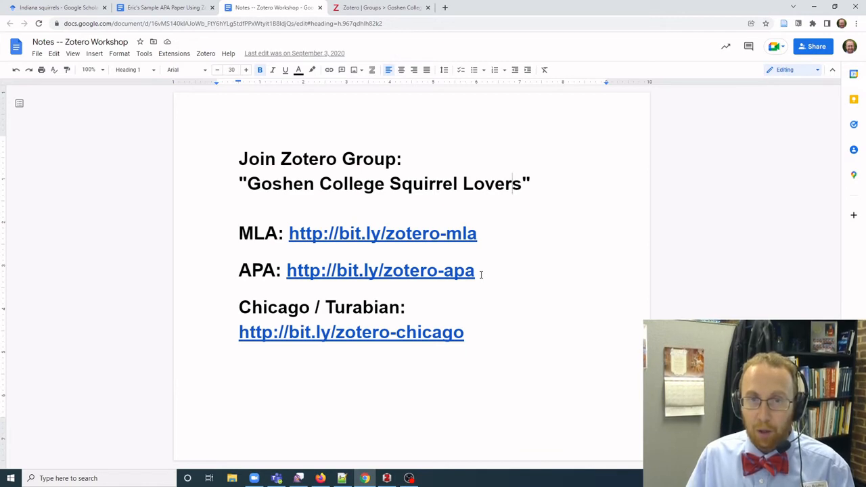
pyautogui.moveTo(480, 277); pyautogui.dragTo(284, 271)
pyautogui.hotkey('ctrl', 'c')
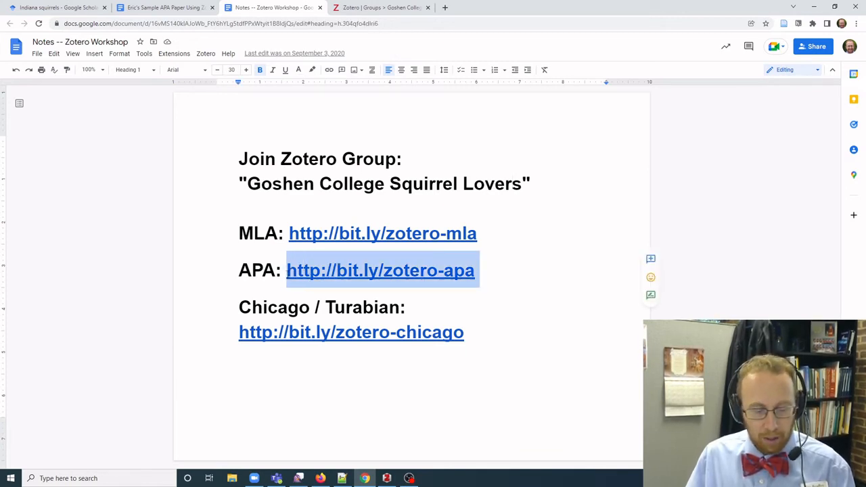
pyautogui.click(493, 272)
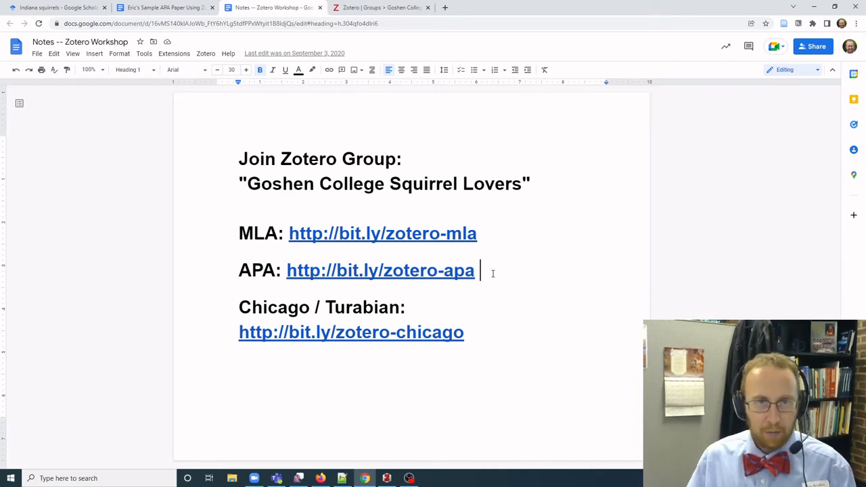
# Open the copied APA link in a new browser tab and make a copy of the sample APA paper.
pyautogui.click(444, 8)
pyautogui.hotkey('ctrl', 'v')
pyautogui.press('Return')
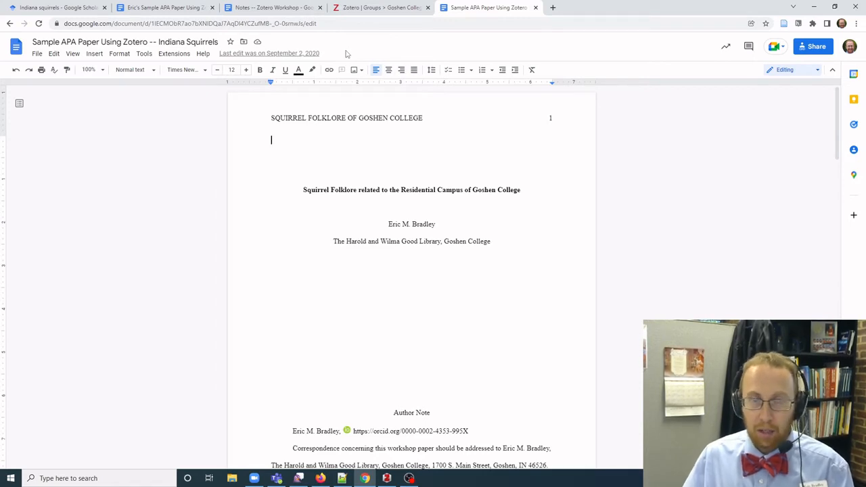
pyautogui.click(37, 54)
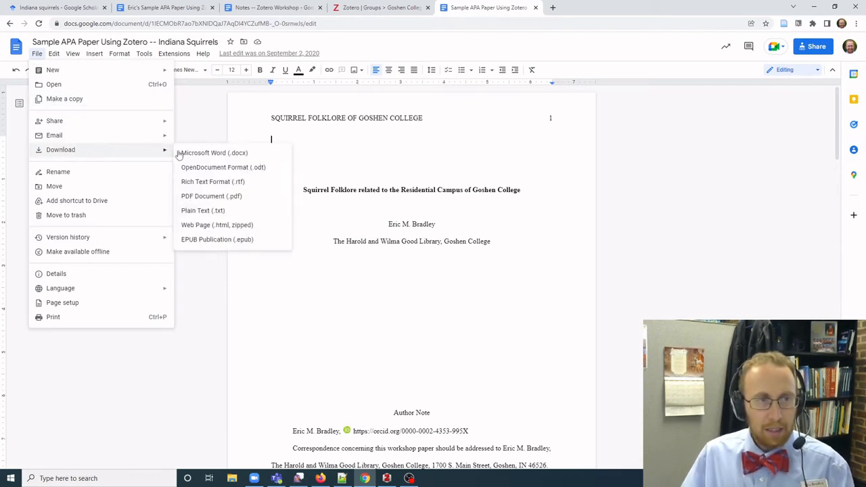
pyautogui.click(65, 99)
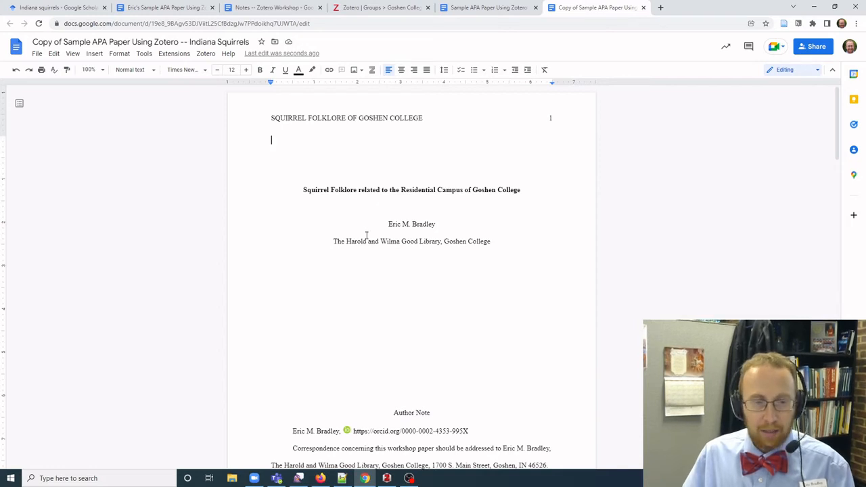
# Switch to Zotero and copy an APA 7th edition citation of "The green squirrel and other poems for children" to the clipboard.
pyautogui.click(385, 479)
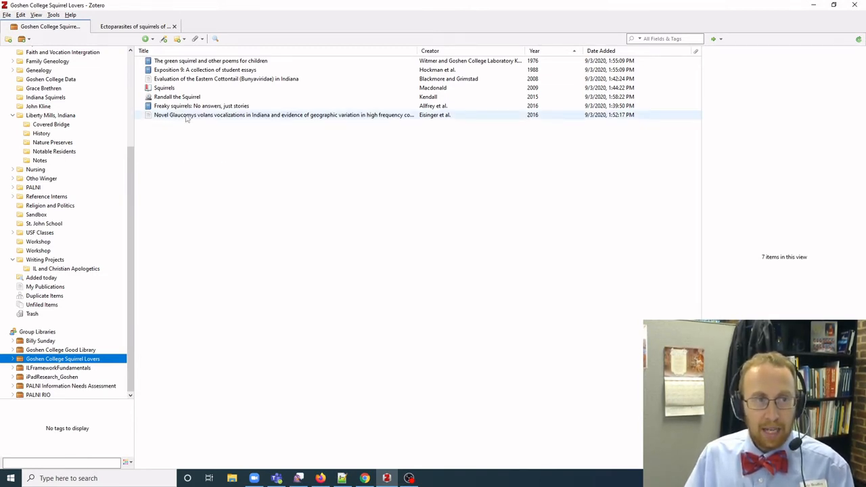
pyautogui.click(200, 63)
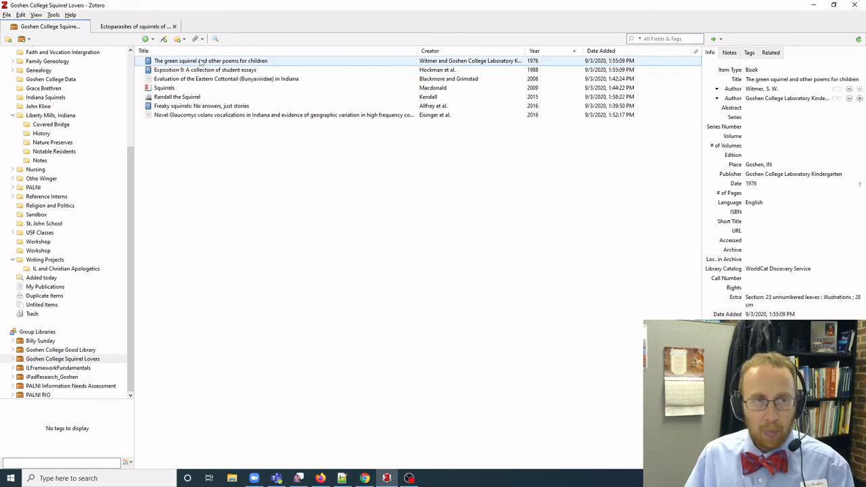
pyautogui.rightClick(200, 63)
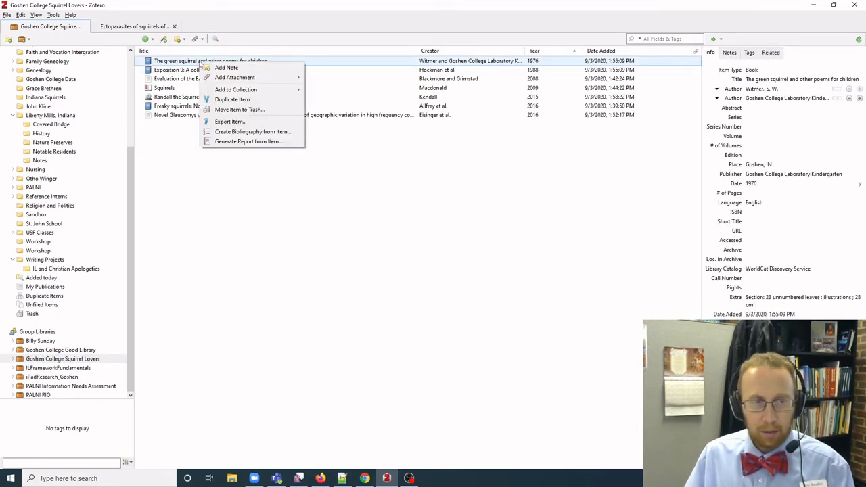
pyautogui.click(294, 137)
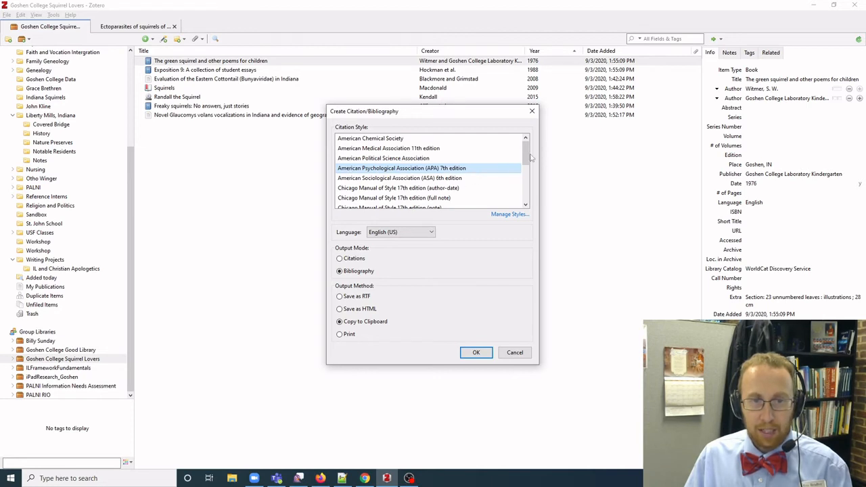
pyautogui.moveTo(524, 158); pyautogui.dragTo(525, 157)
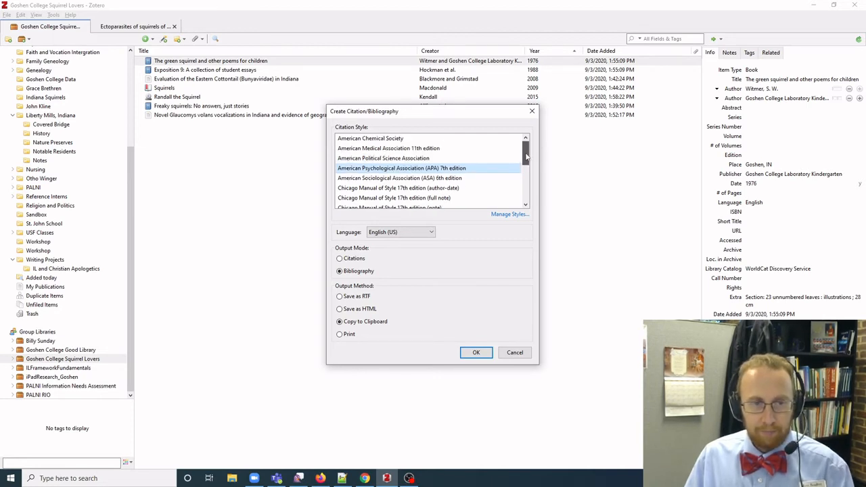
pyautogui.click(354, 263)
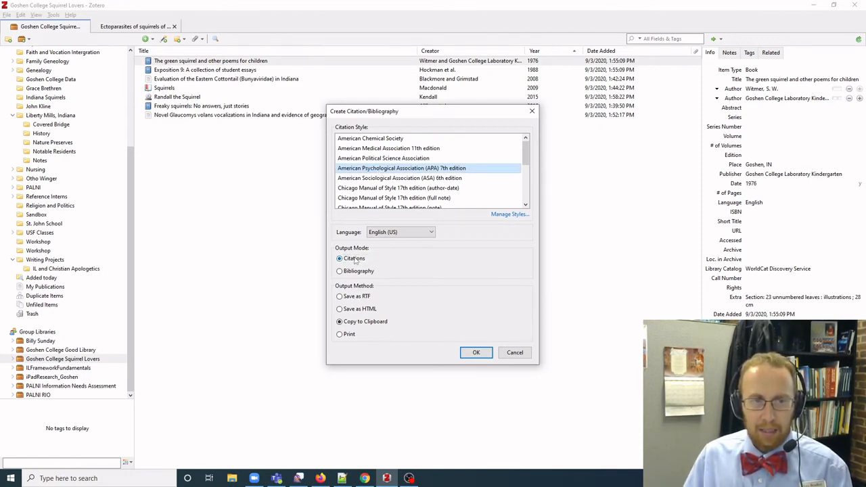
pyautogui.click(363, 324)
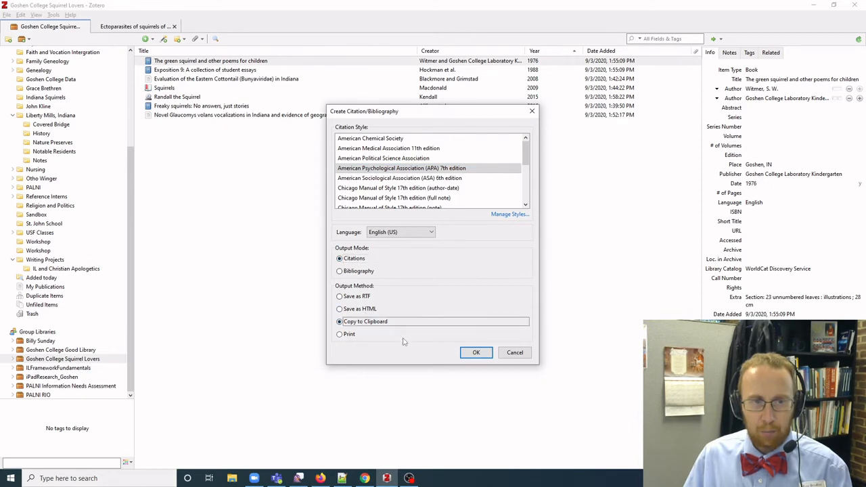
pyautogui.click(475, 352)
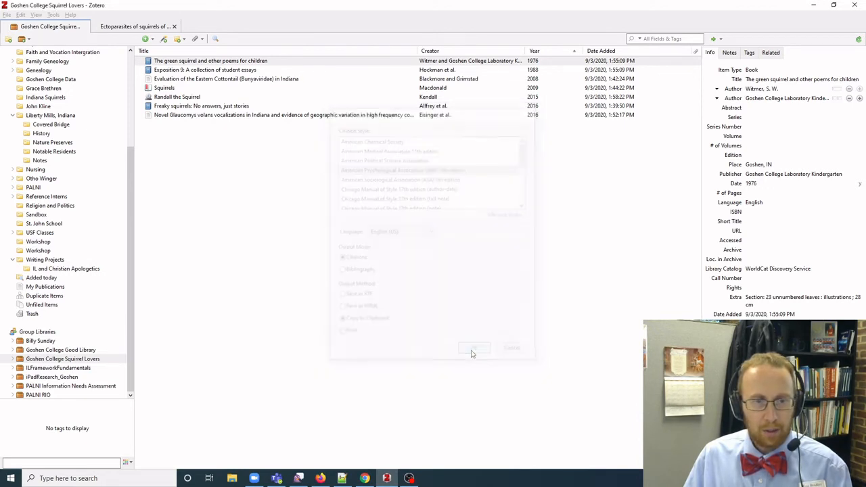
# Switch to Chrome and paste the copied citation after "small or medium-size rodents" in the first paragraph on page 3.
pyautogui.click(363, 478)
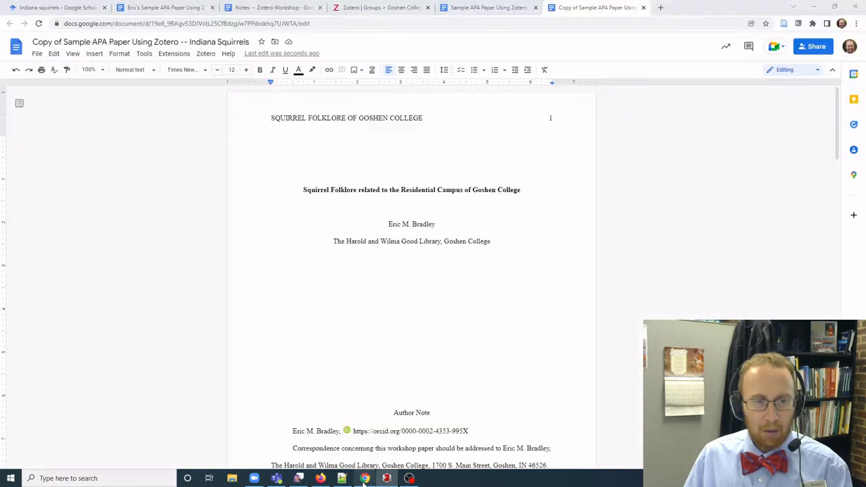
pyautogui.scroll(-1, 332, 320)
pyautogui.scroll(-15, 332, 321)
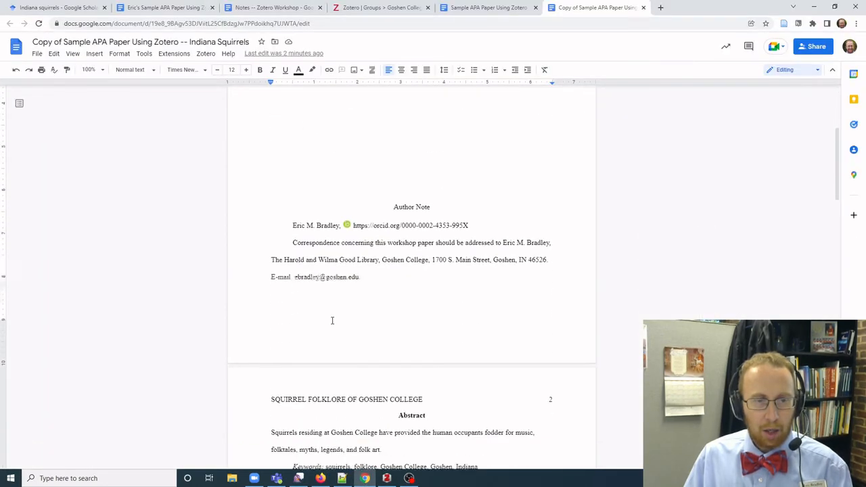
pyautogui.scroll(-3, 332, 320)
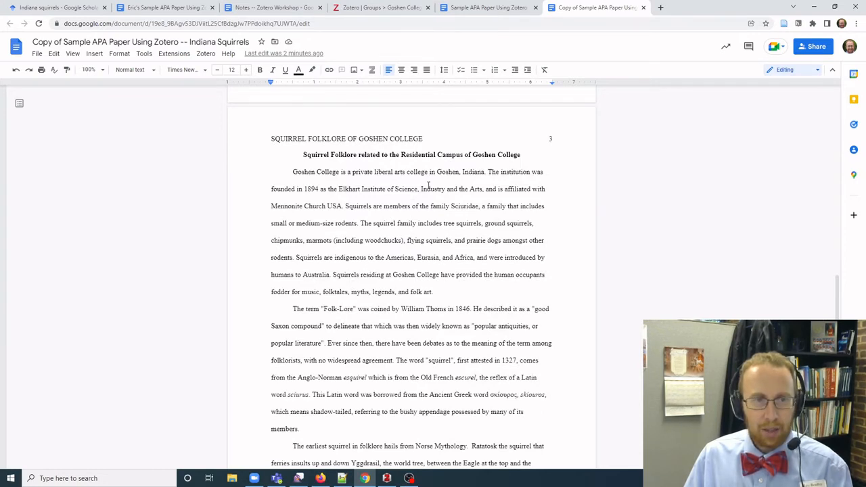
pyautogui.click(356, 224)
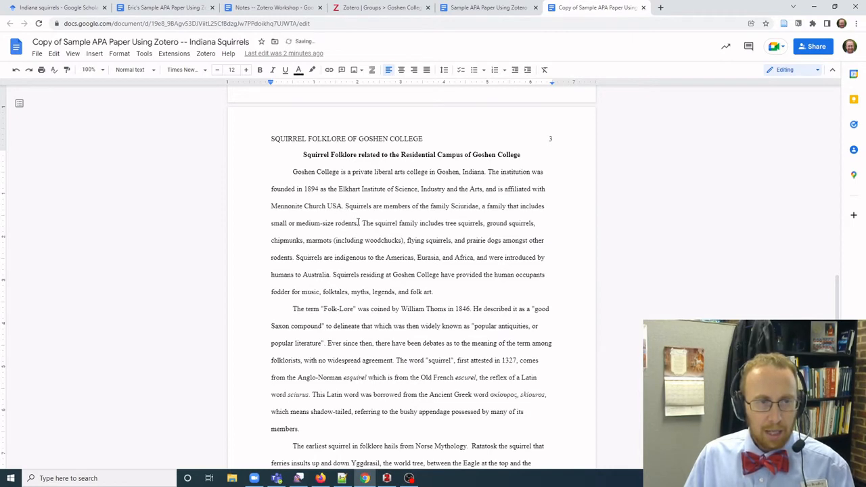
pyautogui.rightClick(358, 224)
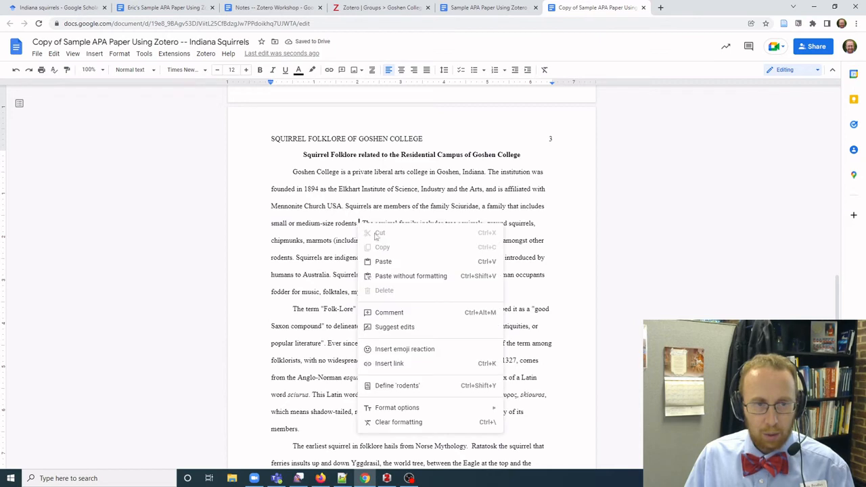
pyautogui.click(356, 223)
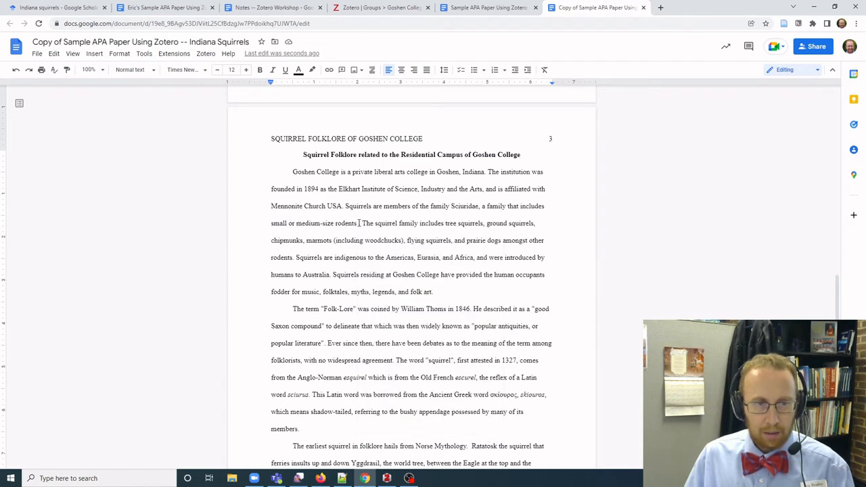
pyautogui.hotkey('ctrl', 'v')
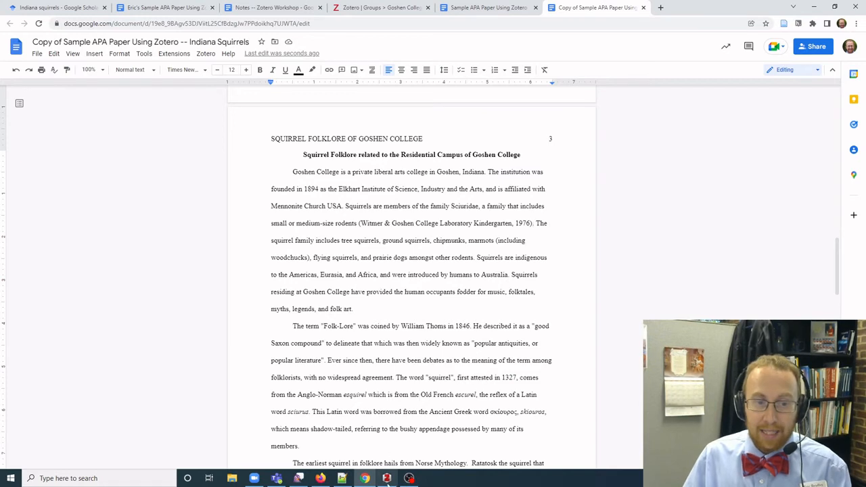
# Switch to Zotero, select all seven items in the Squirrel Lovers group library and copy their APA 7th edition bibliography to the clipboard.
pyautogui.moveTo(389, 478)
pyautogui.click(398, 416)
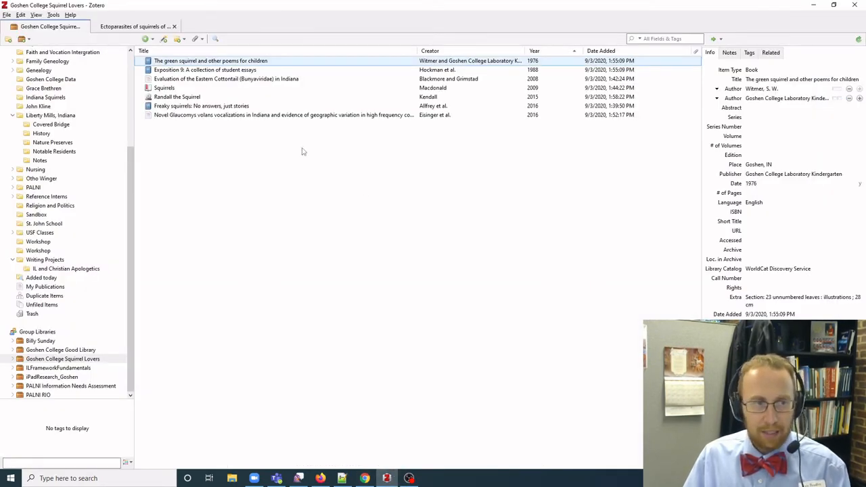
pyautogui.click(230, 80)
pyautogui.keyDown('ctrl'); pyautogui.click(230, 115); pyautogui.keyUp('ctrl')
pyautogui.keyDown('ctrl'); pyautogui.click(203, 106); pyautogui.keyUp('ctrl')
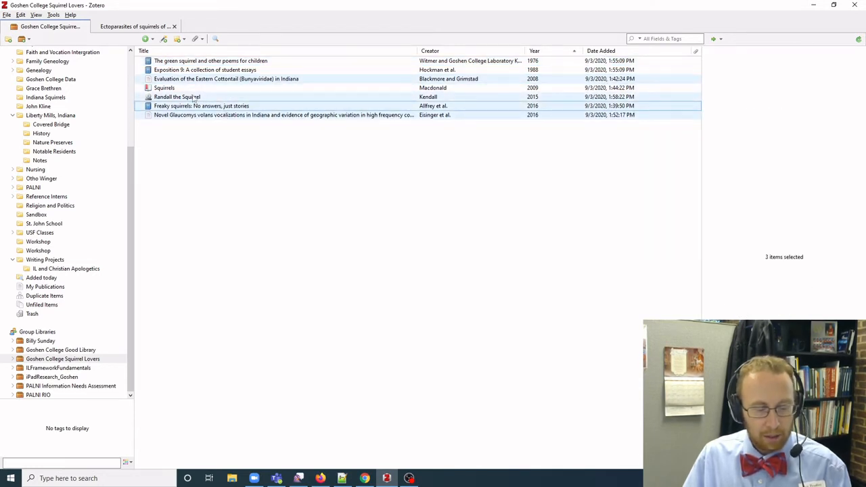
pyautogui.keyDown('ctrl'); pyautogui.click(194, 96); pyautogui.keyUp('ctrl')
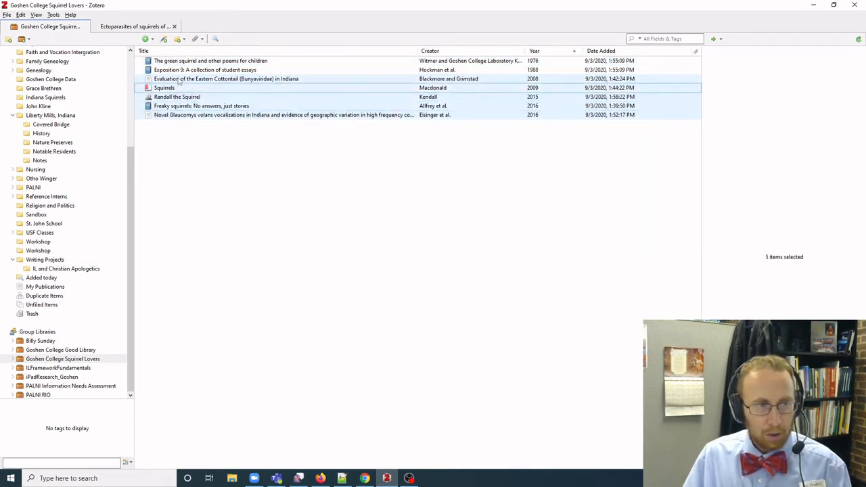
pyautogui.keyDown('ctrl'); pyautogui.click(183, 70); pyautogui.keyUp('ctrl')
pyautogui.keyDown('ctrl'); pyautogui.click(191, 62); pyautogui.keyUp('ctrl')
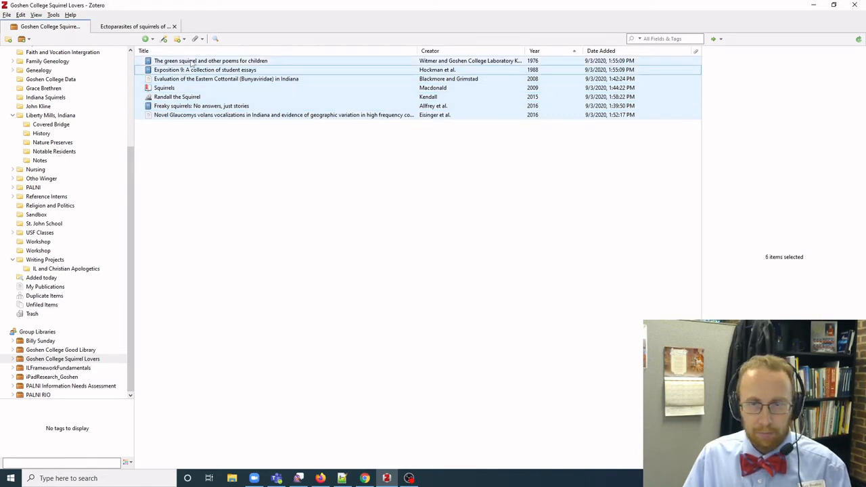
pyautogui.keyDown('ctrl'); pyautogui.click(233, 87); pyautogui.keyUp('ctrl')
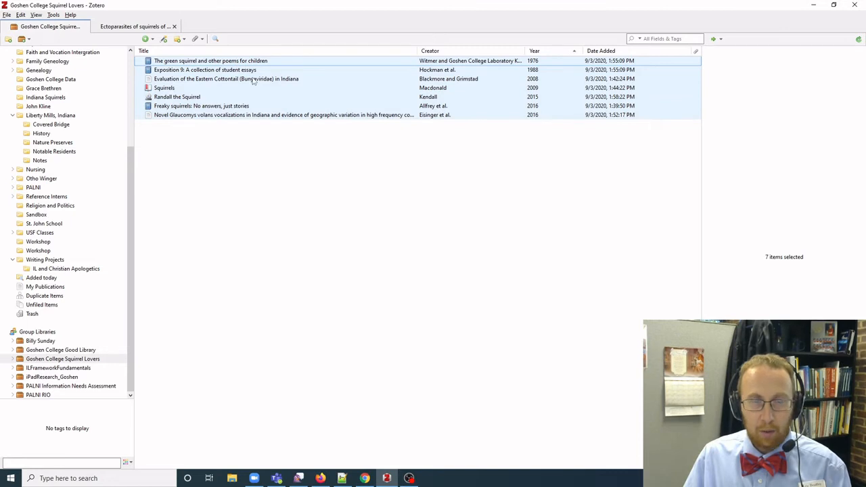
pyautogui.rightClick(253, 79)
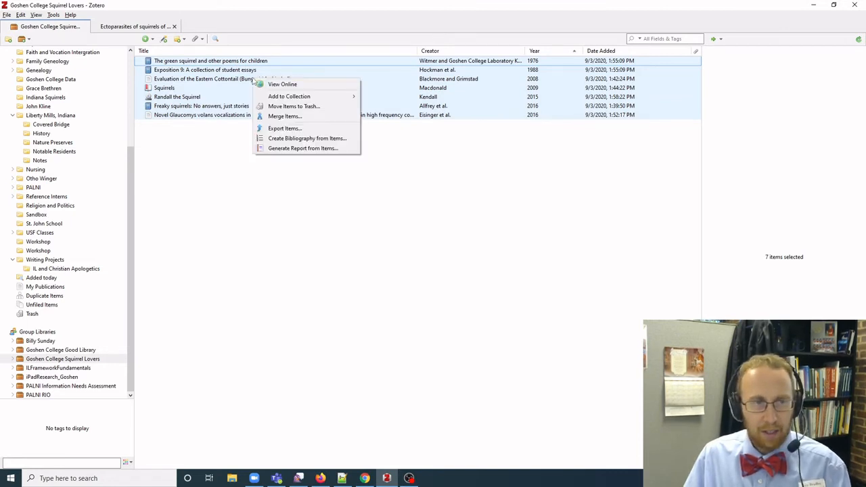
pyautogui.click(301, 138)
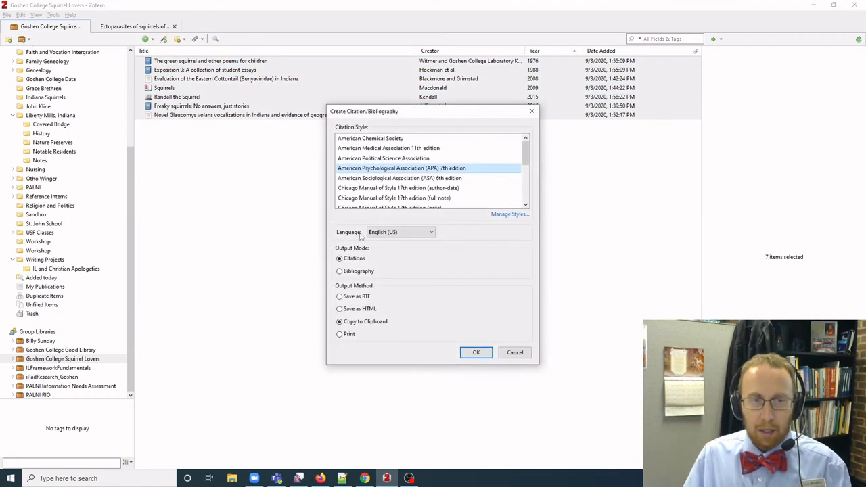
pyautogui.click(353, 272)
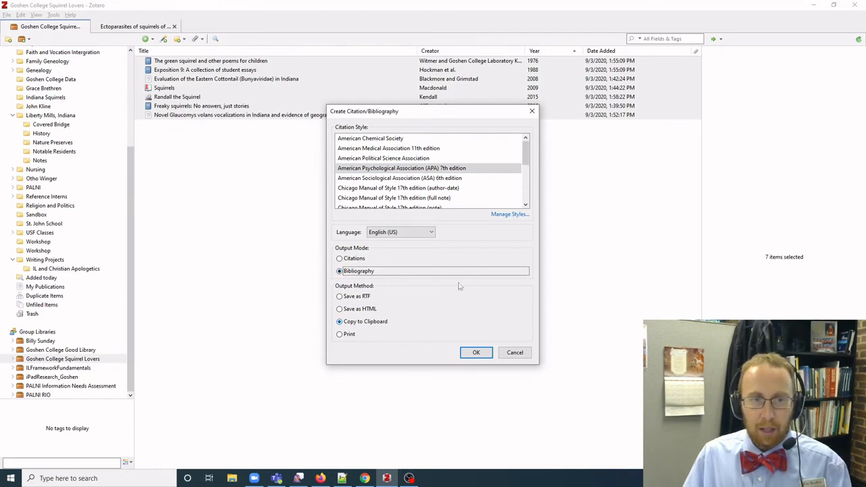
pyautogui.click(475, 355)
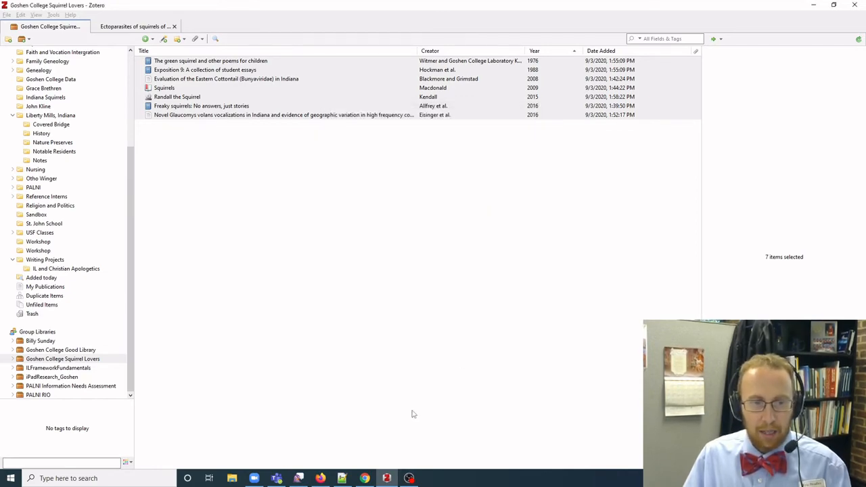
# Switch to Chrome and paste the copied bibliography under the References heading on page 5 of the sample paper.
pyautogui.click(365, 478)
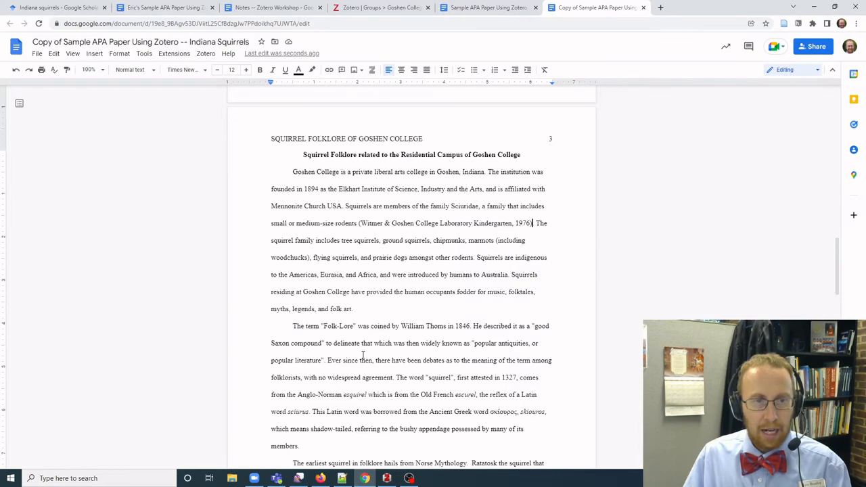
pyautogui.scroll(-6, 363, 354)
pyautogui.scroll(2, 363, 354)
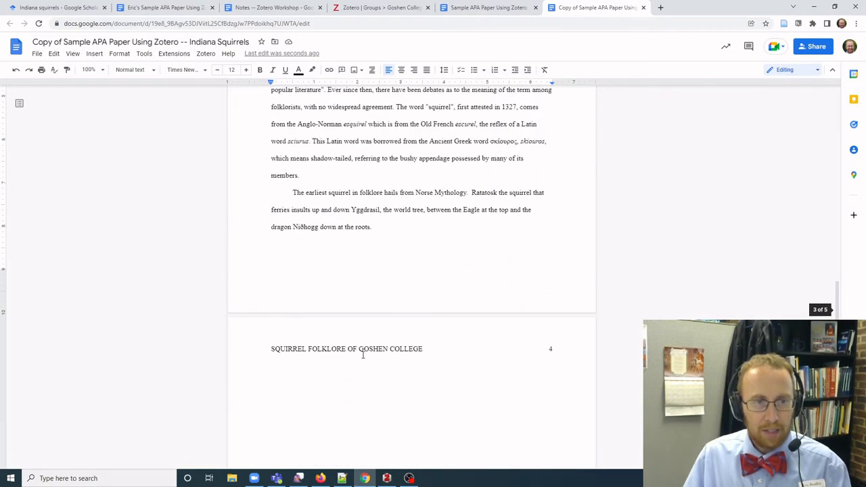
pyautogui.scroll(-10, 362, 355)
pyautogui.click(414, 282)
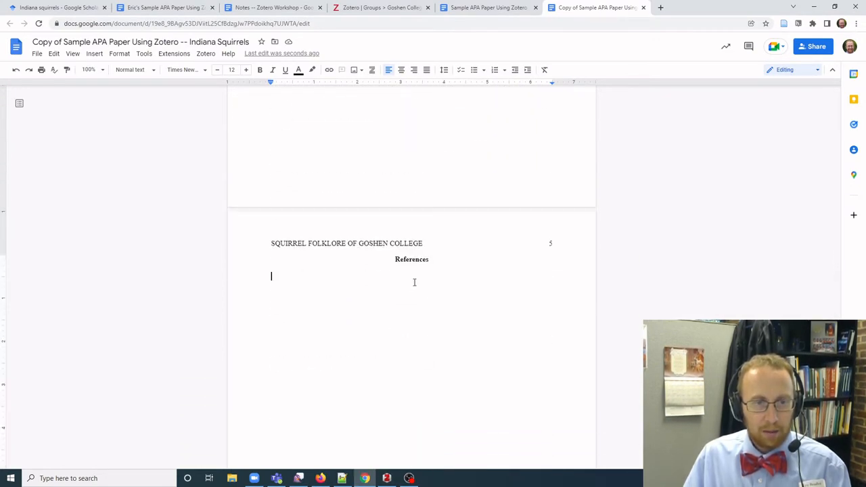
pyautogui.scroll(-1, 349, 272)
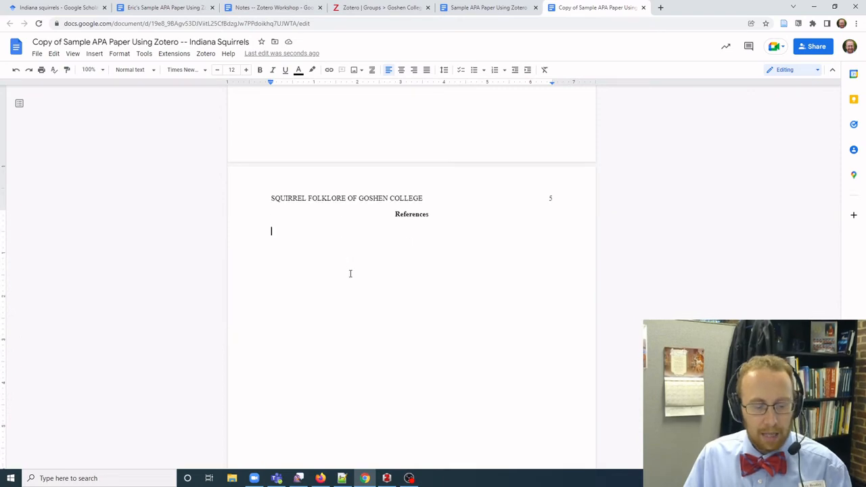
pyautogui.hotkey('ctrl', 'v')
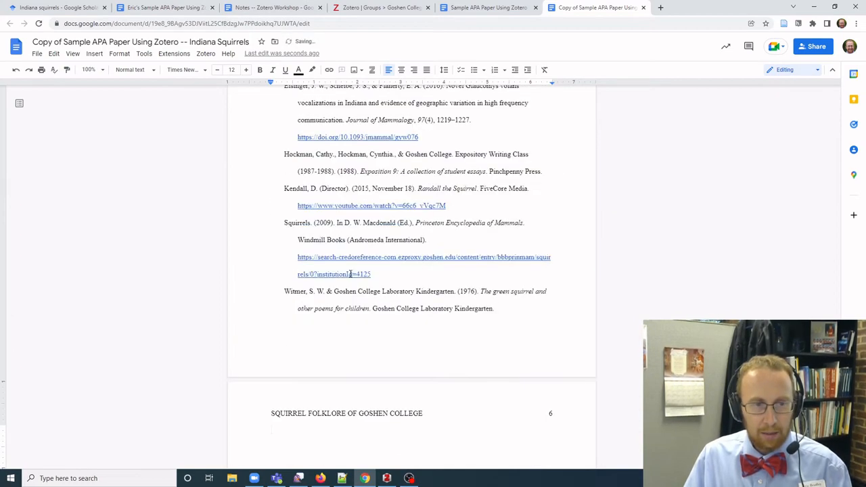
# Align the first lines of all reference entries with the page's left margin, with a hanging indent of about 0.5 inch.
pyautogui.scroll(5, 350, 274)
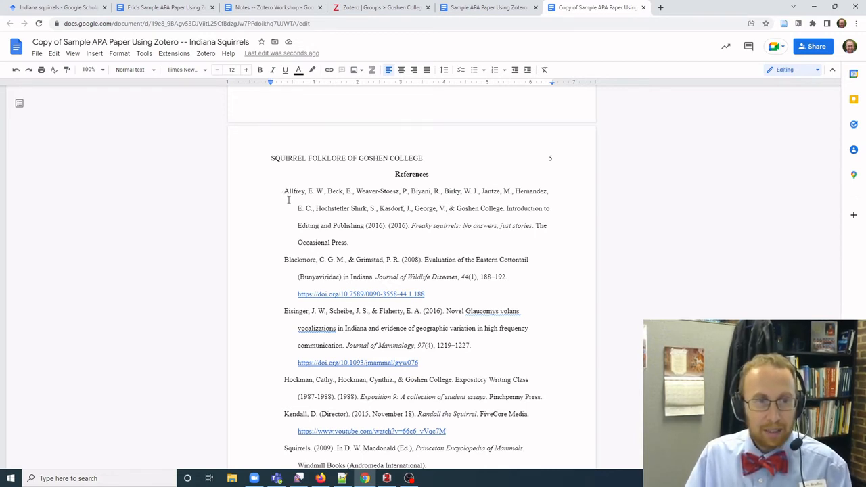
pyautogui.click(275, 191)
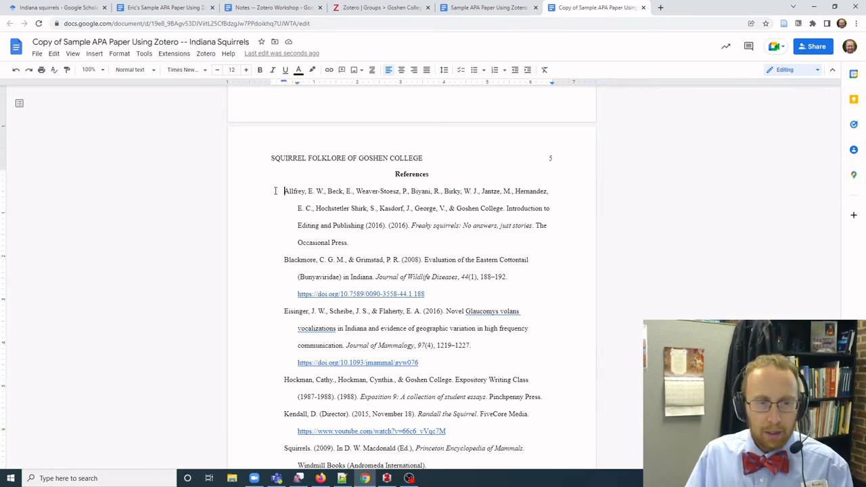
pyautogui.moveTo(275, 191); pyautogui.dragTo(477, 218)
pyautogui.scroll(5, 502, 213)
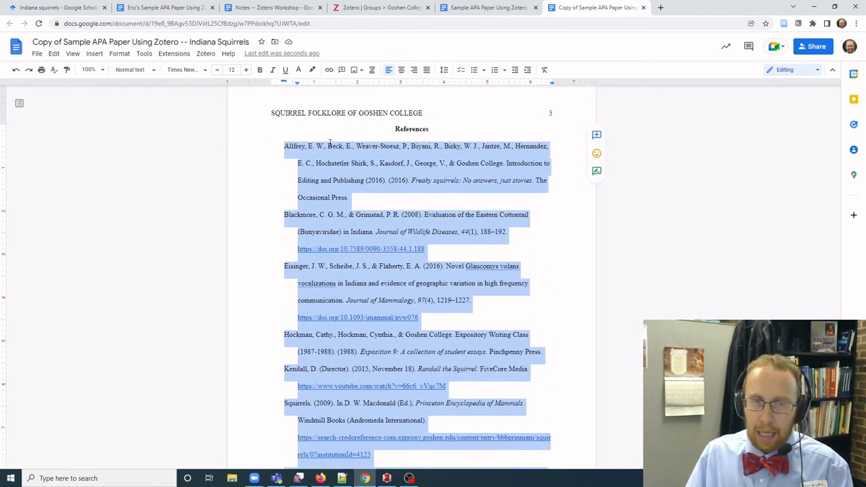
pyautogui.moveTo(297, 85); pyautogui.dragTo(271, 81)
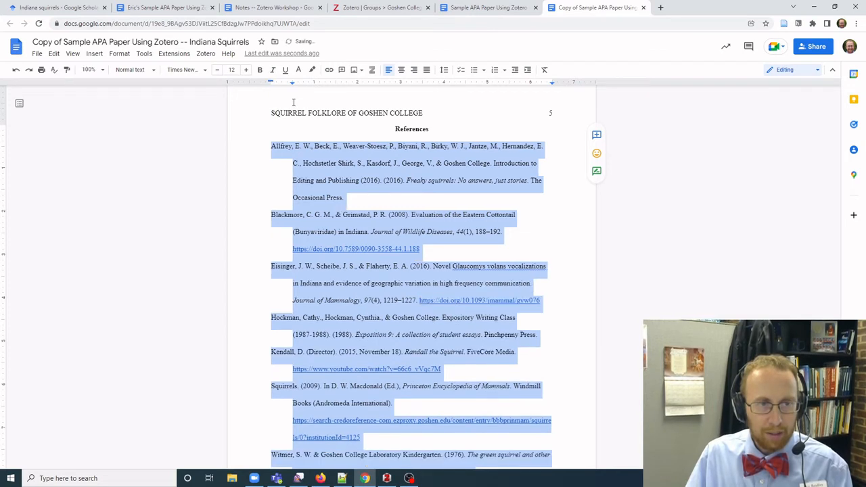
pyautogui.click(339, 163)
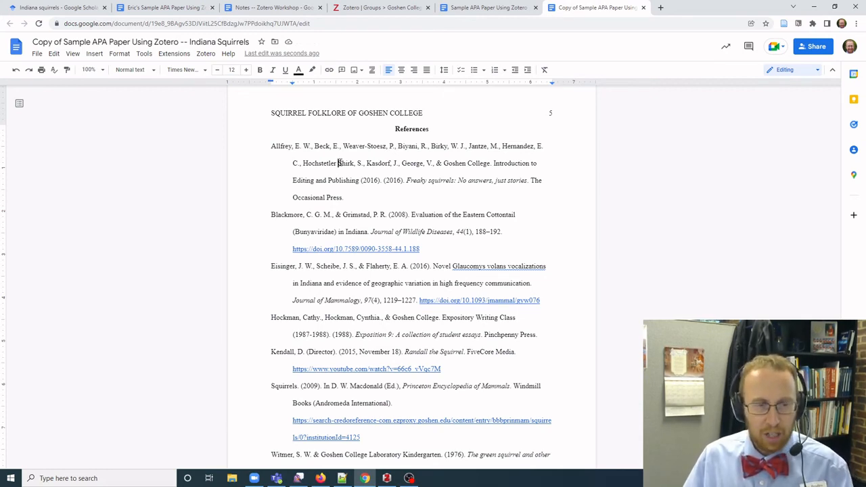
pyautogui.scroll(1, 341, 196)
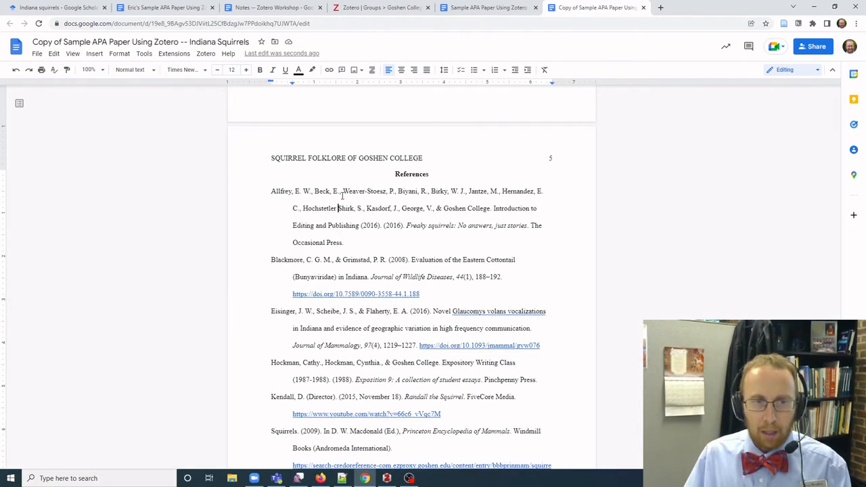
pyautogui.scroll(-3, 342, 196)
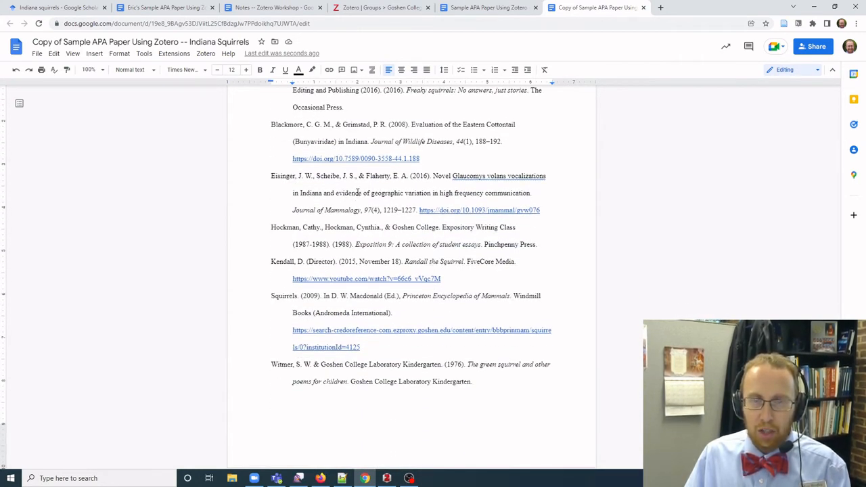
pyautogui.scroll(1, 357, 192)
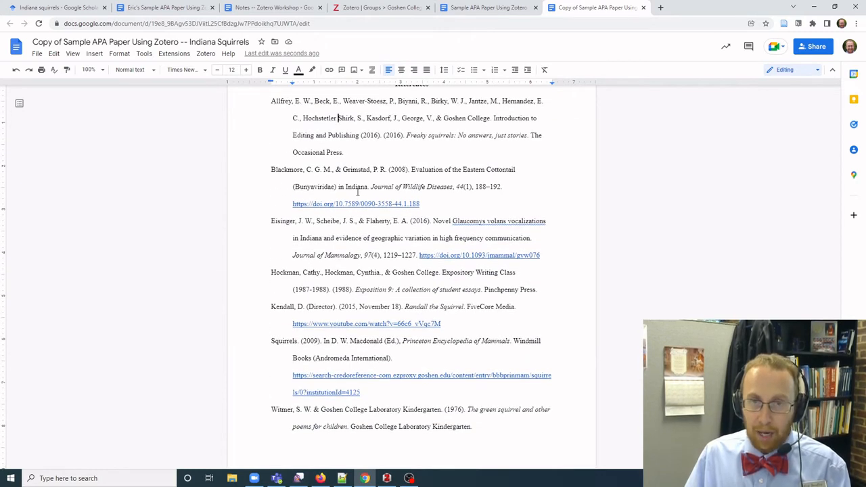
pyautogui.scroll(1, 357, 192)
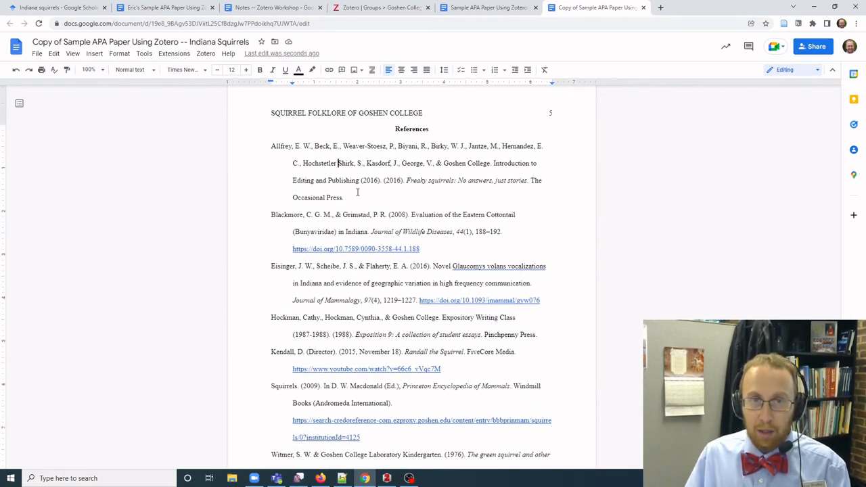
pyautogui.scroll(-1, 357, 192)
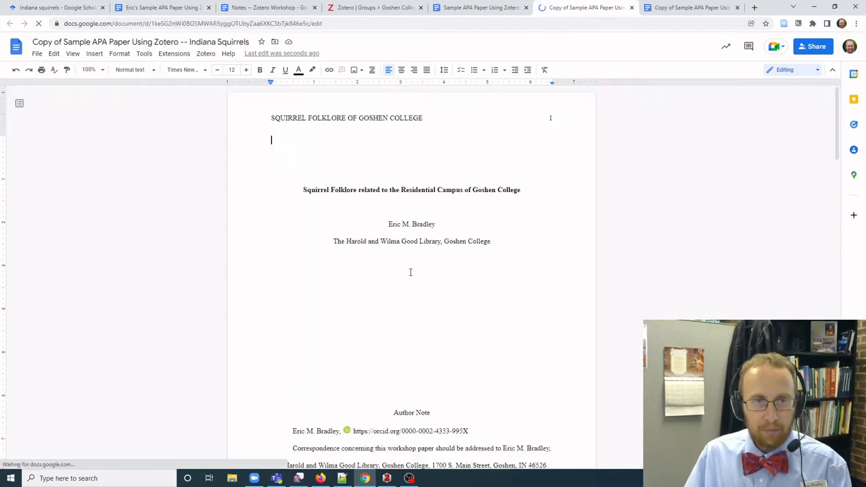
# In the fresh copy of the sample APA paper, go to page 3 and show the Zotero citation and bibliography commands.
pyautogui.scroll(-10, 410, 272)
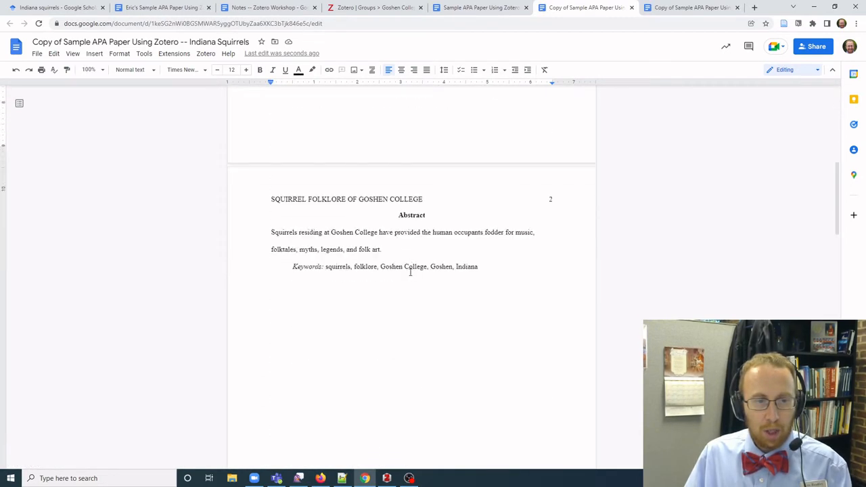
pyautogui.scroll(-9, 410, 272)
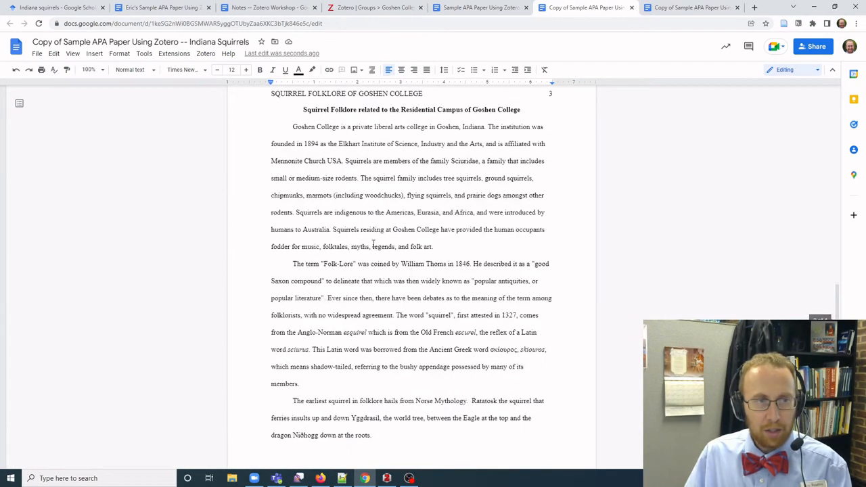
pyautogui.click(206, 54)
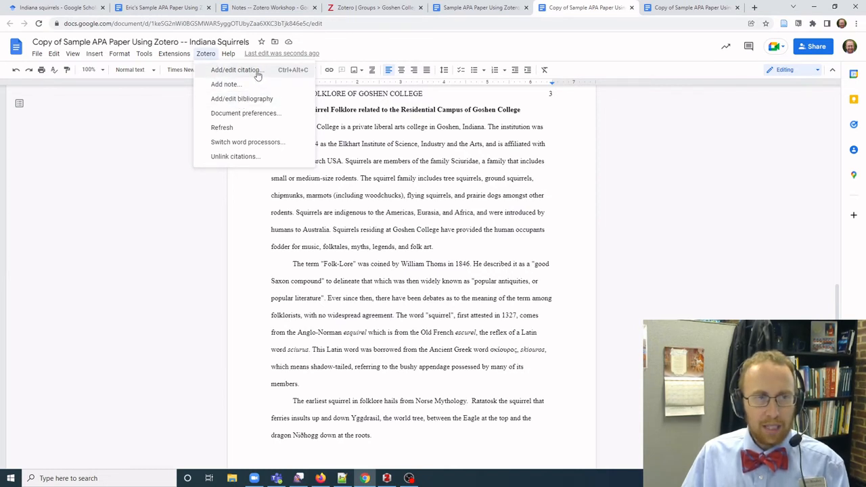
pyautogui.click(414, 126)
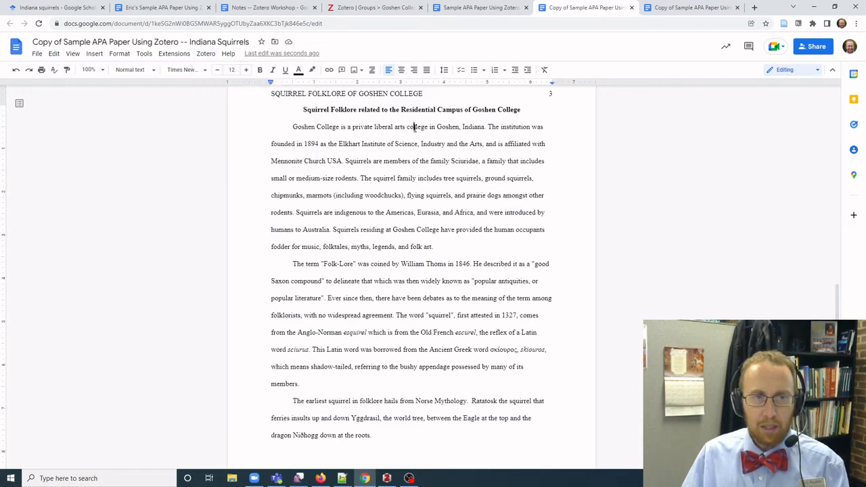
# Start a Zotero citation after "medium-size rodents" in the first paragraph, using American Psychological Association (APA) 7th edition style and English (US).
pyautogui.click(356, 178)
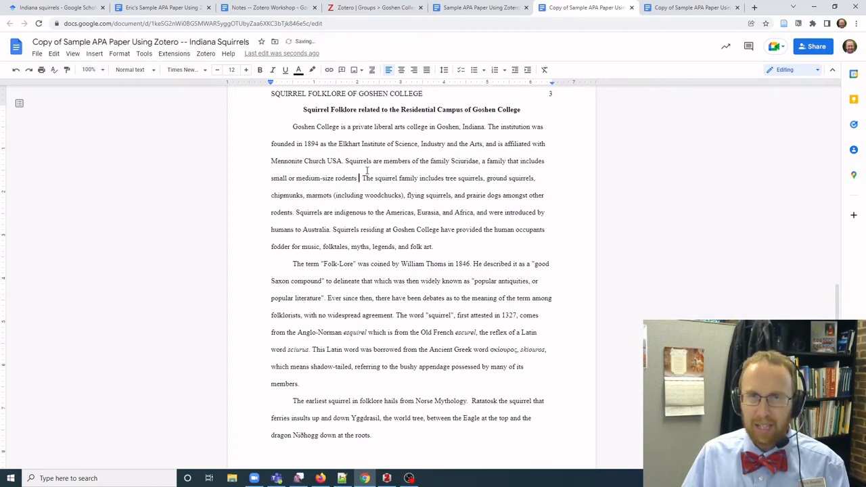
pyautogui.click(204, 54)
pyautogui.click(218, 70)
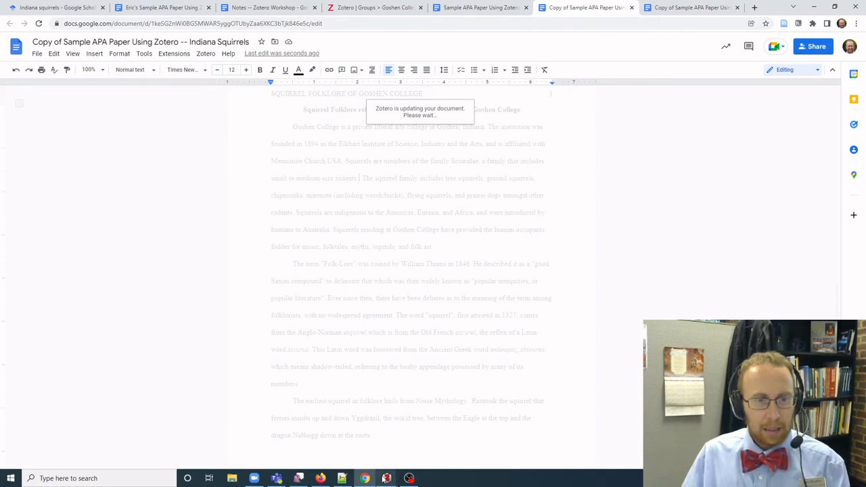
pyautogui.moveTo(386, 478)
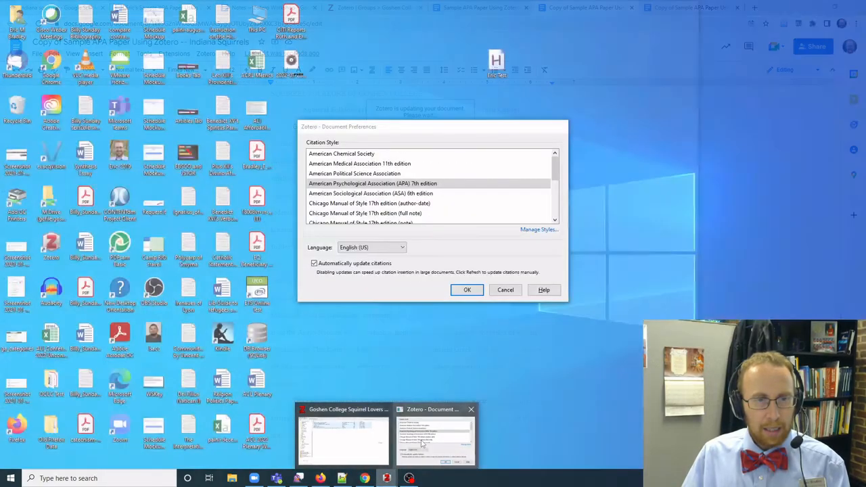
pyautogui.click(421, 443)
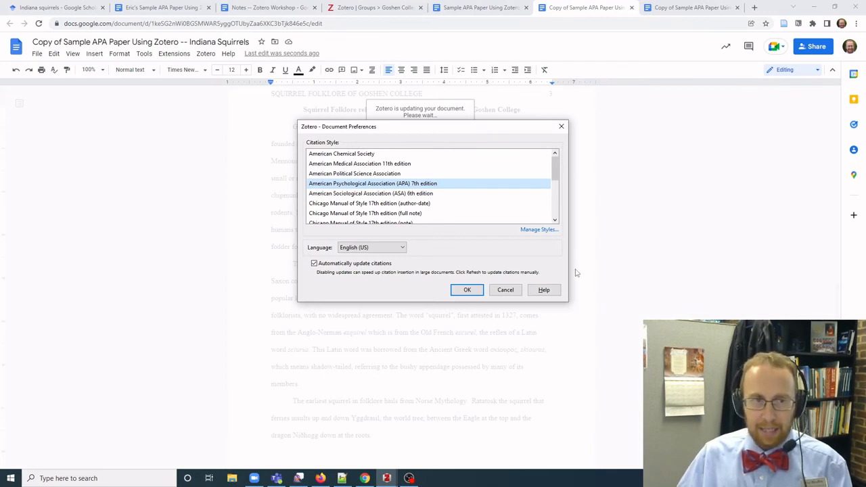
pyautogui.click(468, 290)
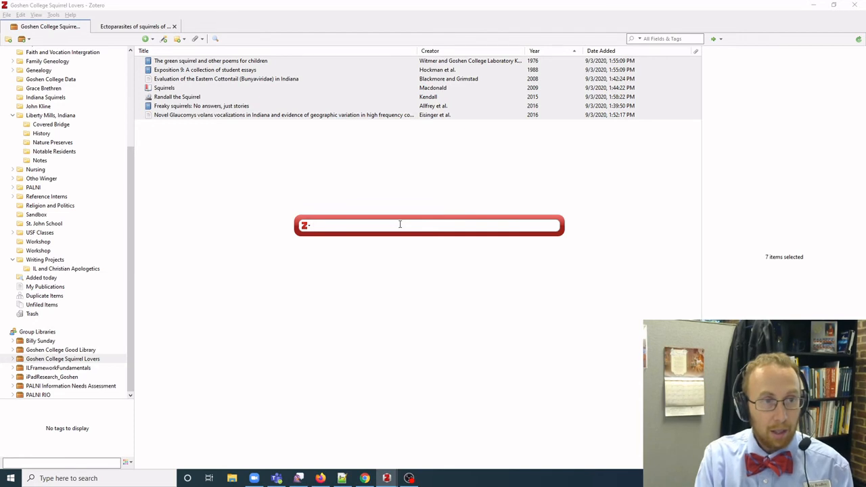
# Cite "The green squirrel and other poems for children" from the Goshen College Squirrel Lovers library with page 52 and insert the citation.
pyautogui.write('the green squir')
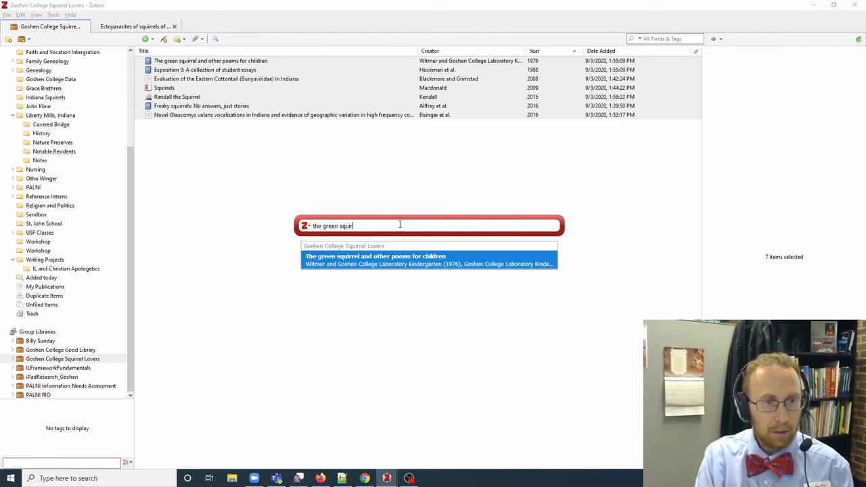
pyautogui.click(388, 264)
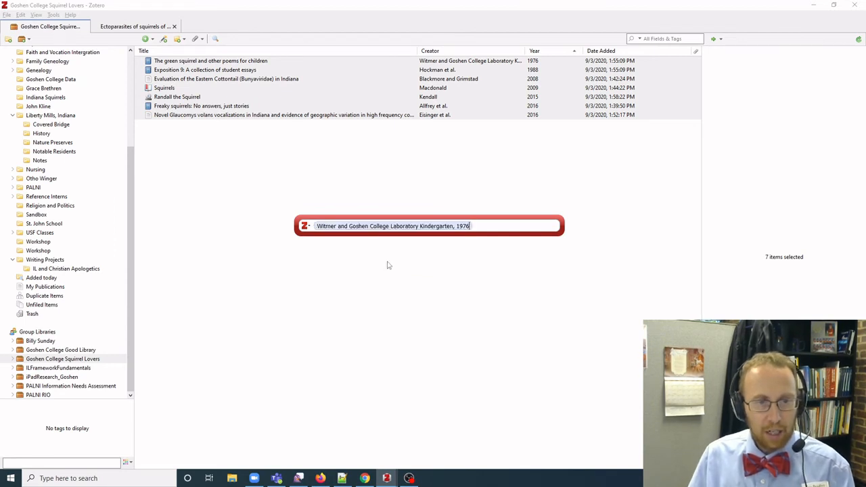
pyautogui.click(366, 227)
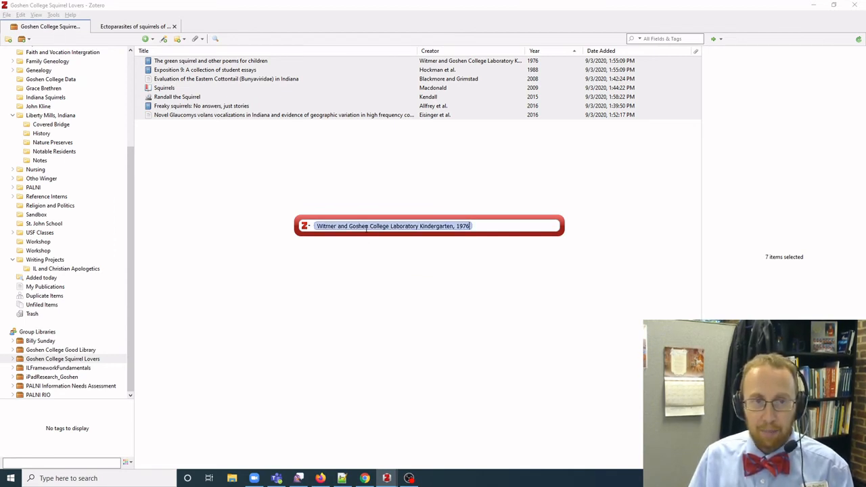
pyautogui.click(369, 226)
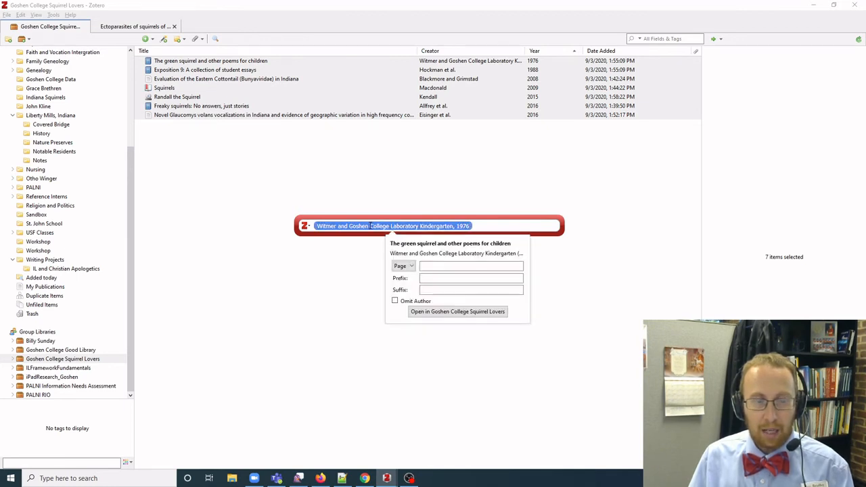
pyautogui.click(432, 265)
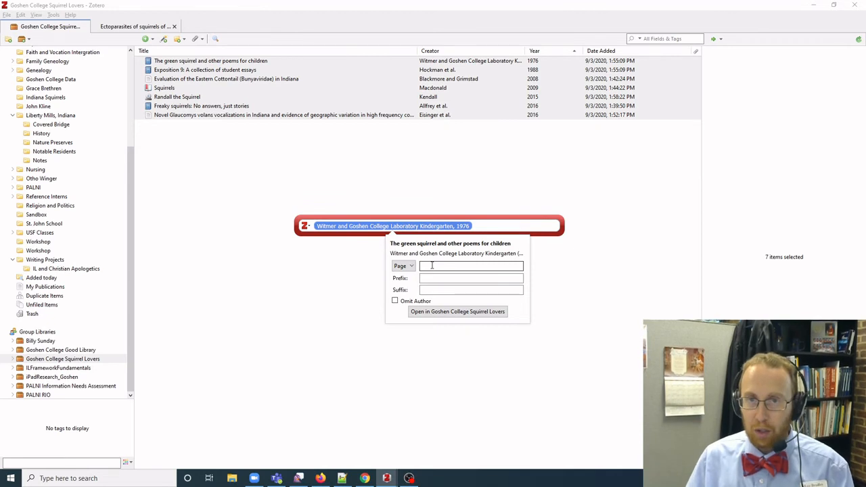
pyautogui.click(432, 265)
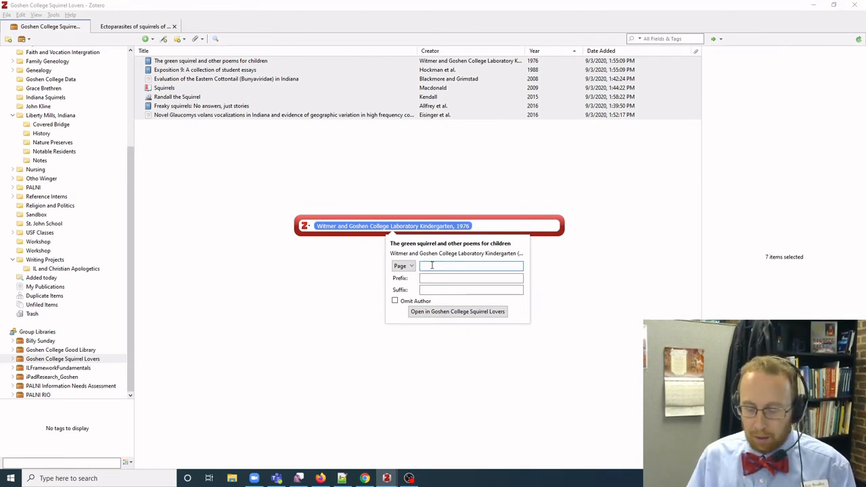
pyautogui.write('52')
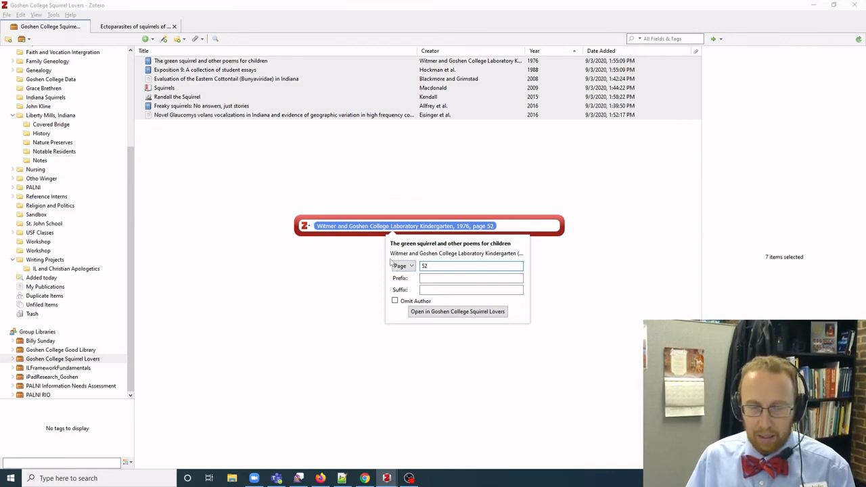
pyautogui.press('Return')
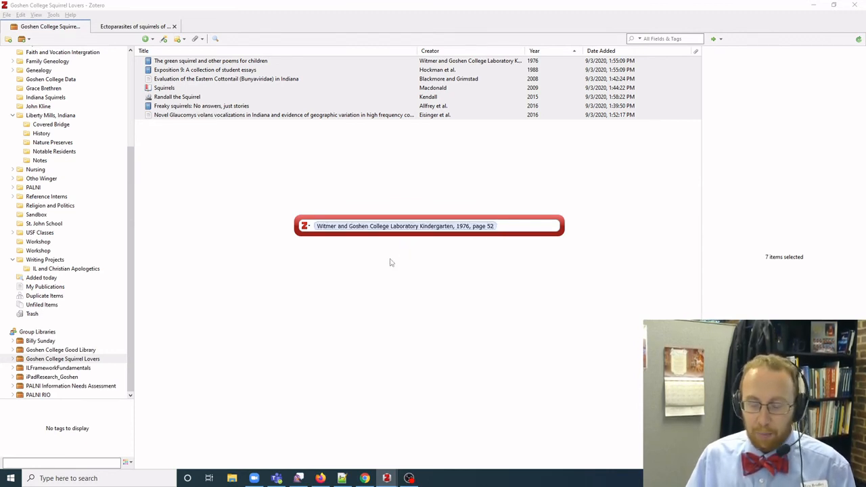
pyautogui.press('Return')
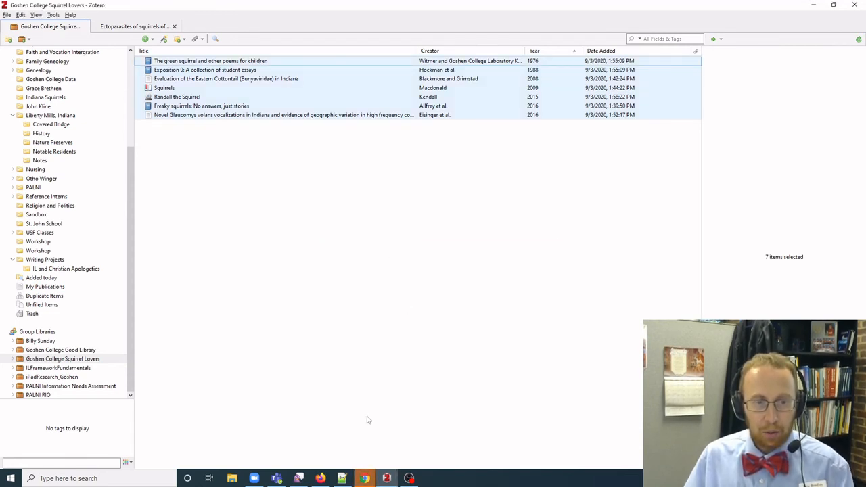
# Switch back to Chrome and inspect the inserted citation and its Zotero edit option in the Google Docs paper.
pyautogui.click(366, 480)
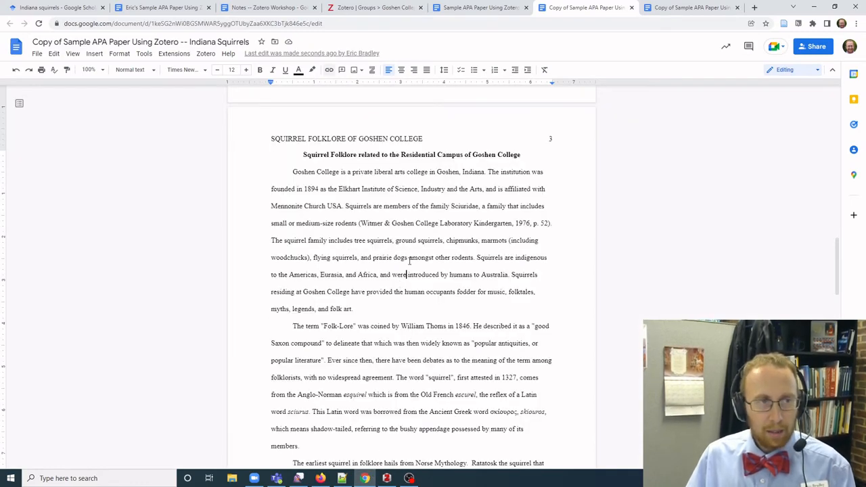
pyautogui.click(364, 222)
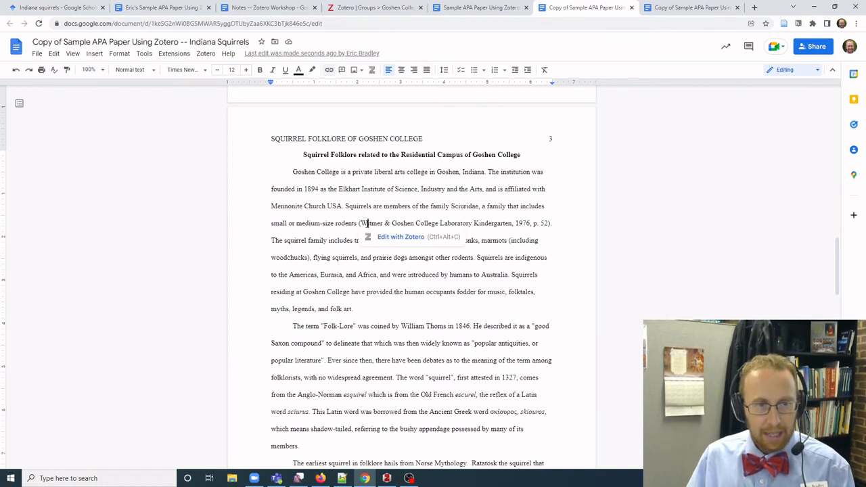
pyautogui.click(350, 217)
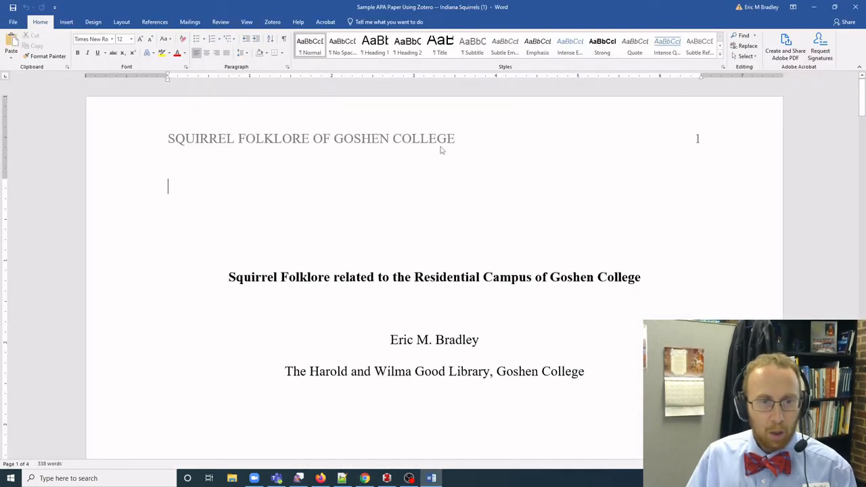
# In the Word version of the paper, start a Zotero citation after "medium-size rodents" on page 3, using APA 7th edition stored as fields.
pyautogui.scroll(-20, 441, 150)
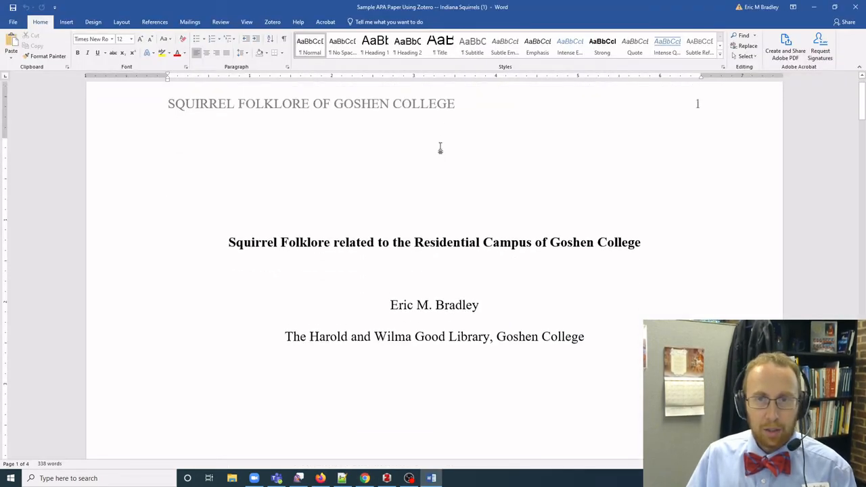
pyautogui.scroll(-10, 441, 146)
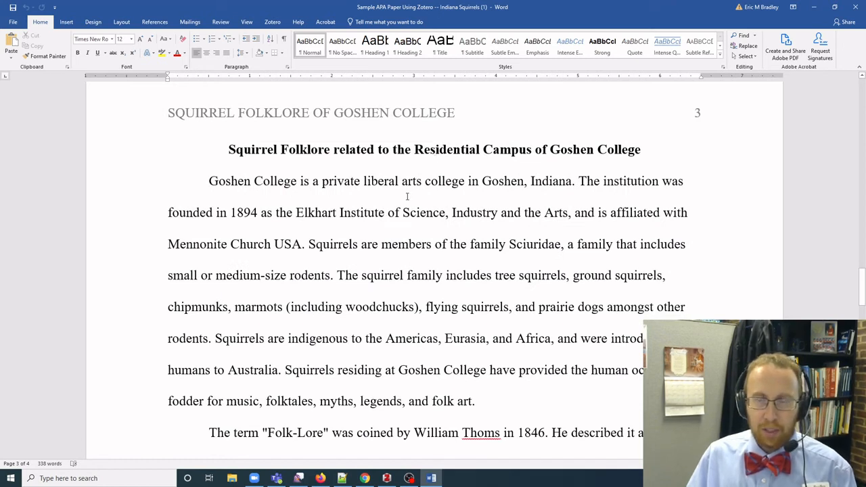
pyautogui.click(331, 276)
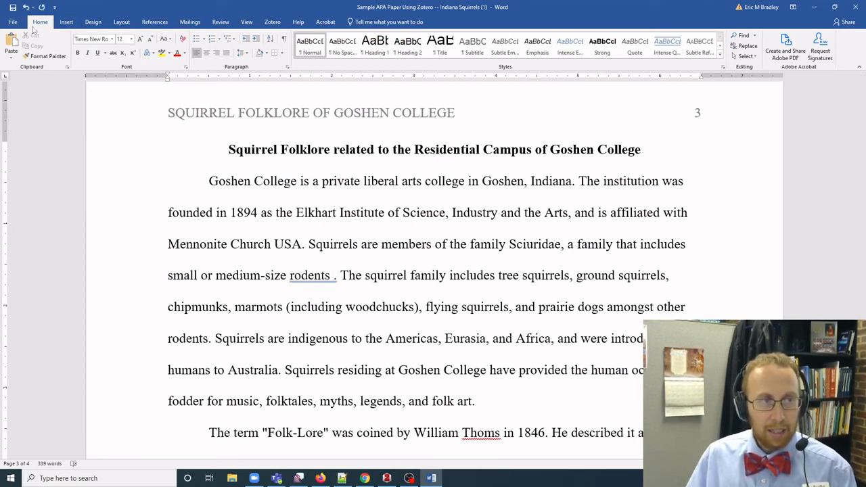
pyautogui.click(272, 22)
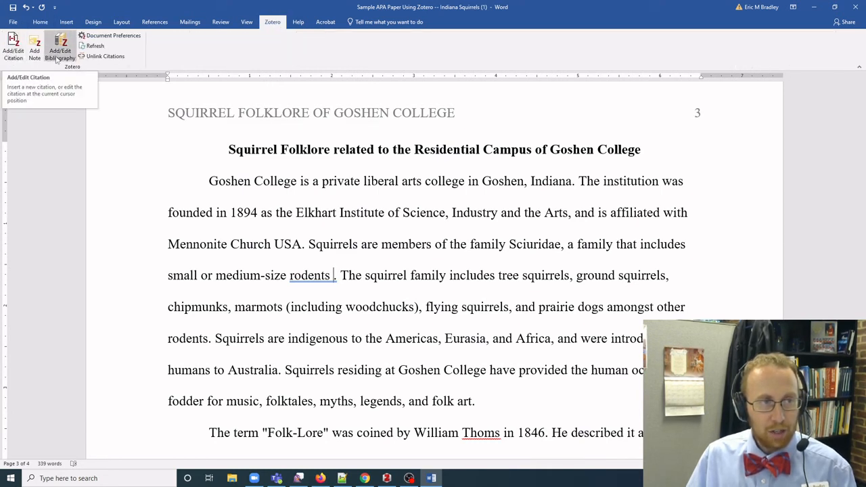
pyautogui.click(12, 53)
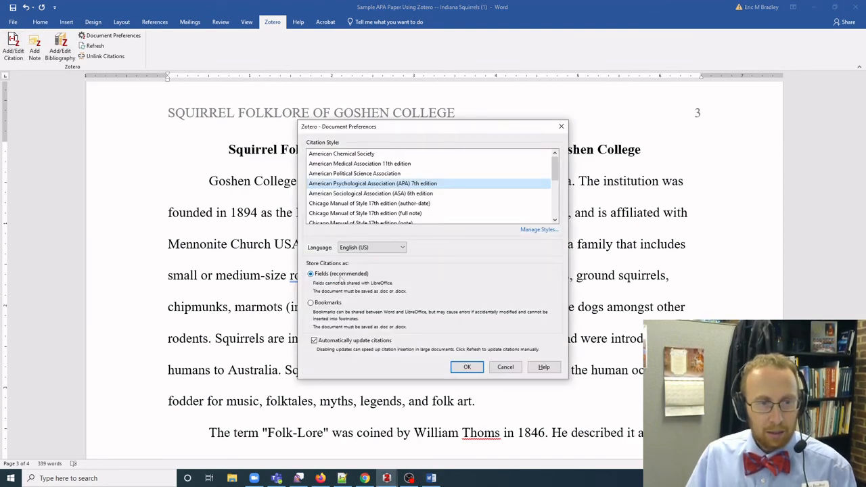
pyautogui.click(465, 367)
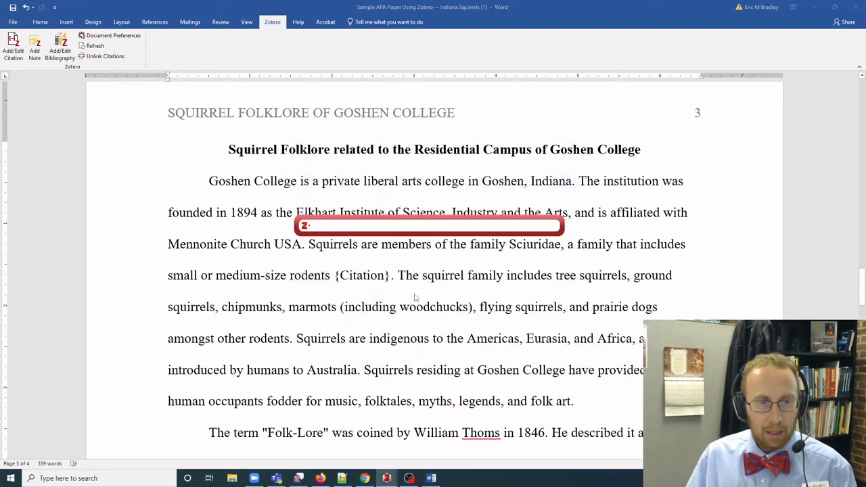
# Search for "squirrels", choose the first "Ectoparasites of gray squirrels in two different habitats" article, and insert its citation with page 486.
pyautogui.write('s')
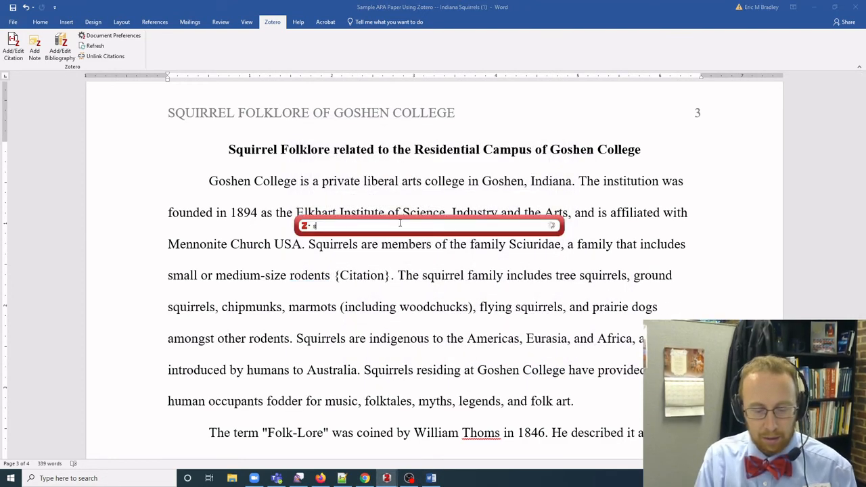
pyautogui.write('quir')
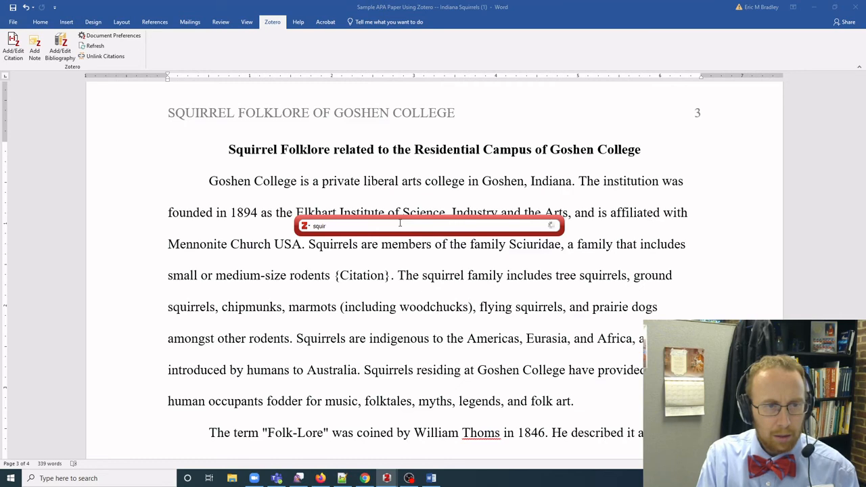
pyautogui.write('erels')
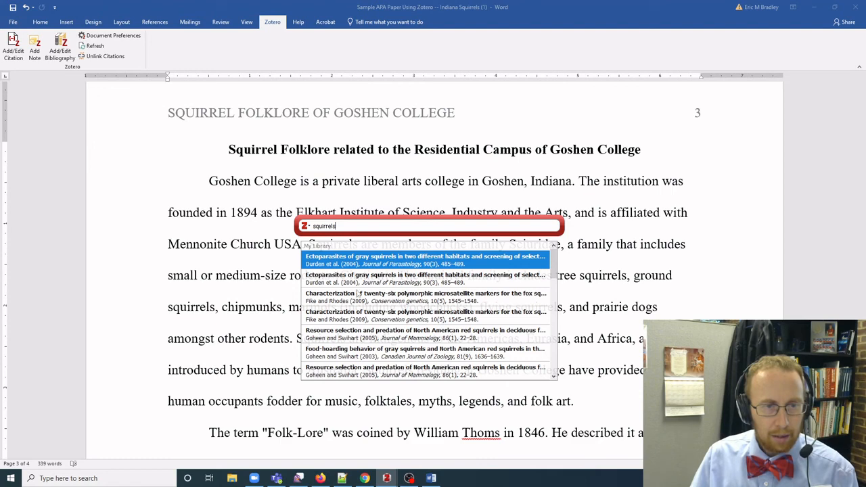
pyautogui.press('Return')
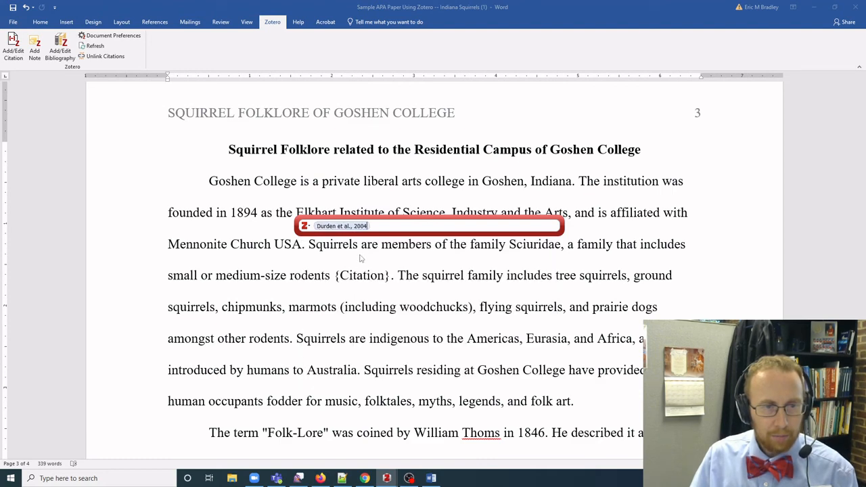
pyautogui.click(351, 226)
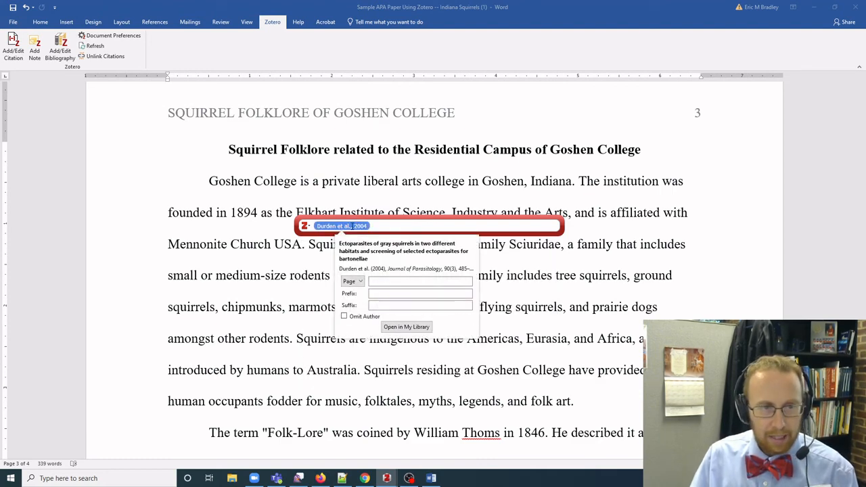
pyautogui.click(385, 280)
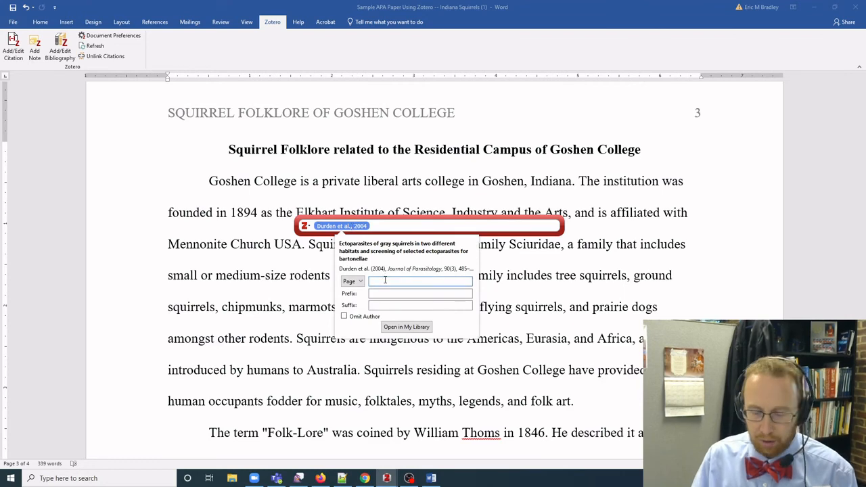
pyautogui.write('486')
pyautogui.press('Return')
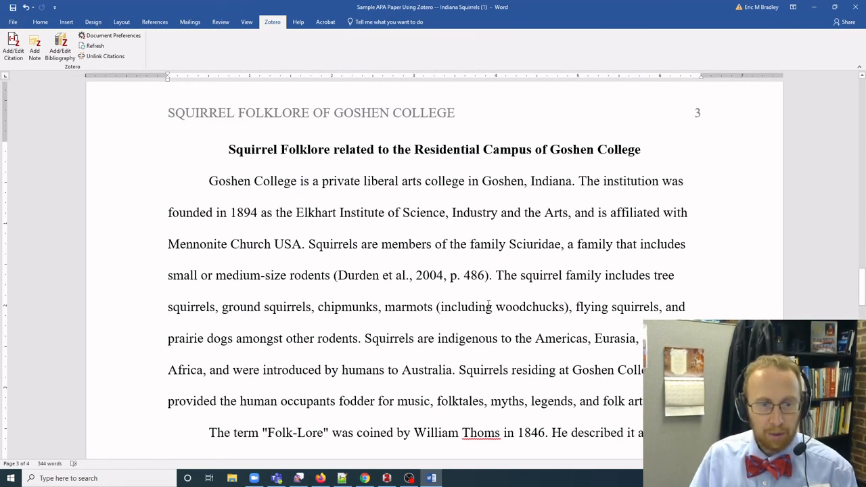
# Switch to Chrome, check the Zotero commands in the copied paper, and bring up the original Sample APA Paper document.
pyautogui.click(386, 478)
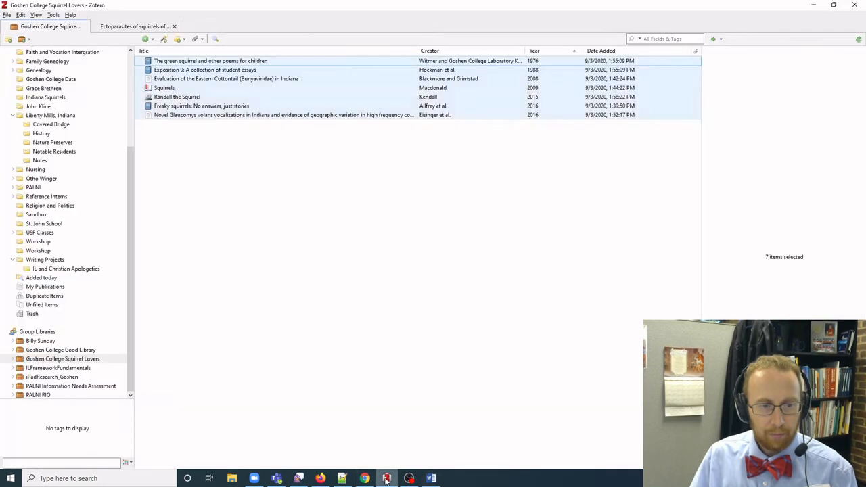
pyautogui.click(365, 478)
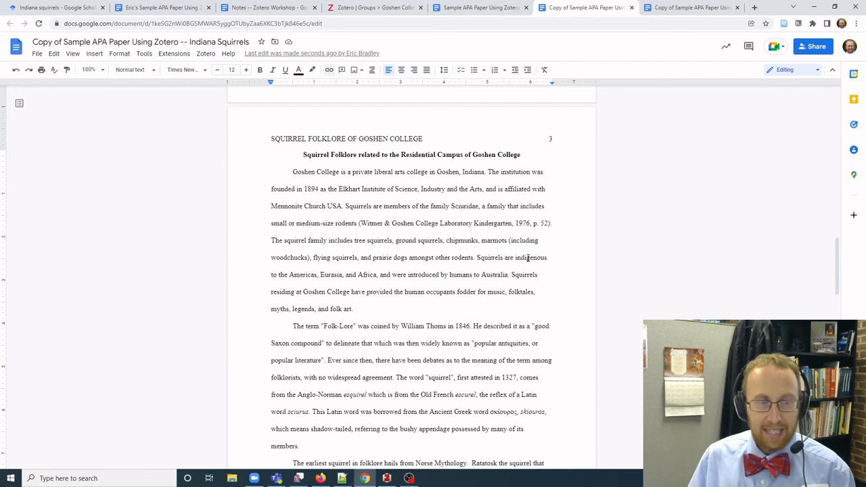
pyautogui.click(347, 223)
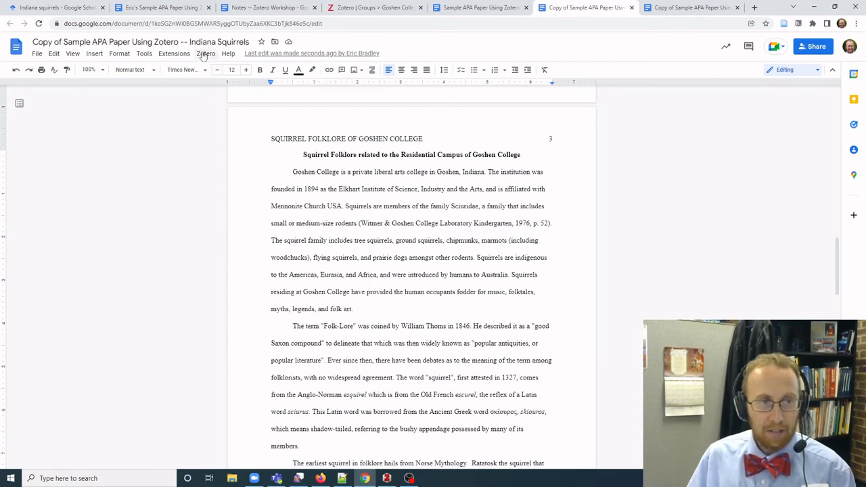
pyautogui.click(204, 54)
pyautogui.click(204, 54)
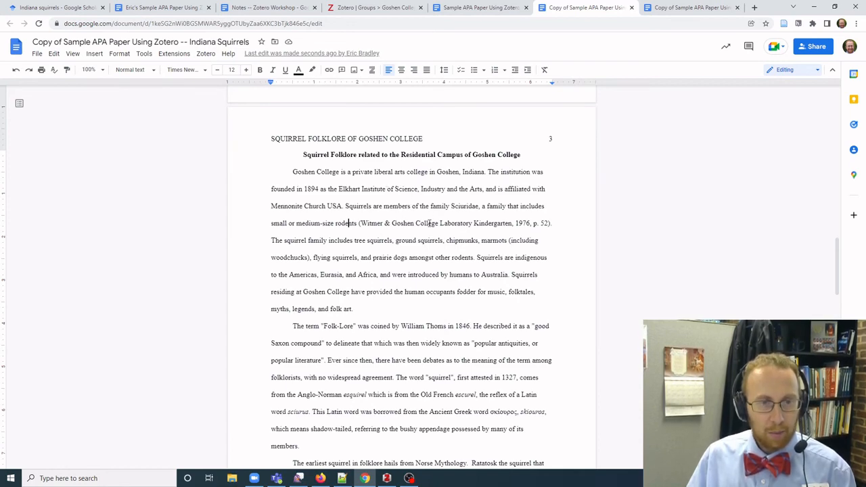
pyautogui.hotkey('ctrl', 'shift', 'Tab')
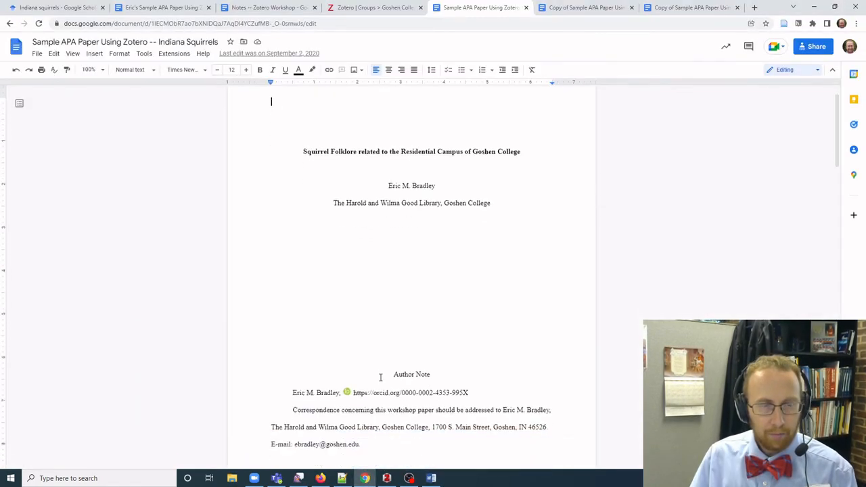
pyautogui.scroll(-20, 380, 377)
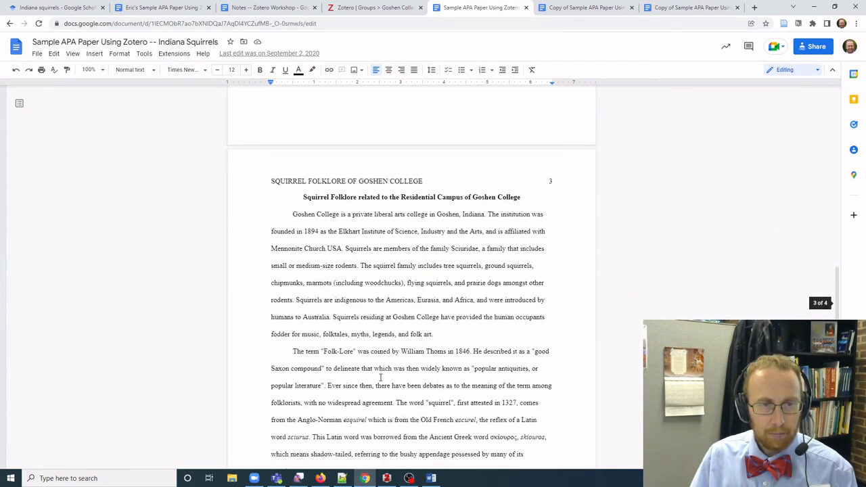
pyautogui.scroll(-3, 380, 377)
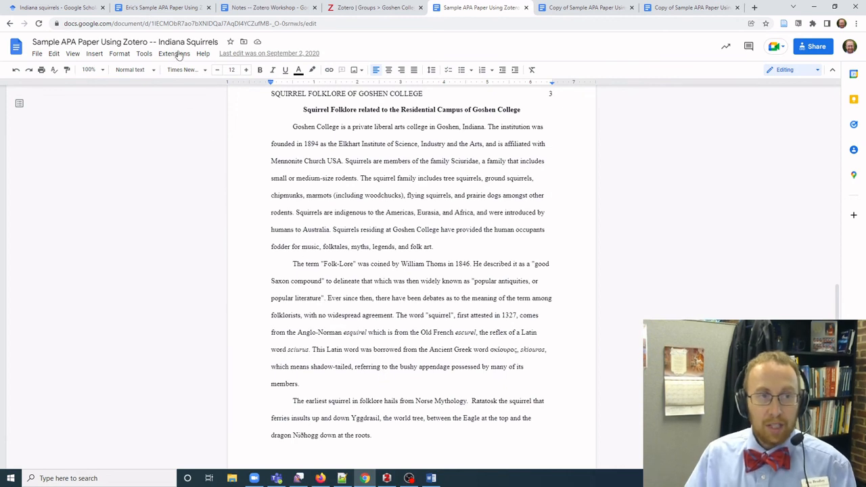
pyautogui.click(259, 112)
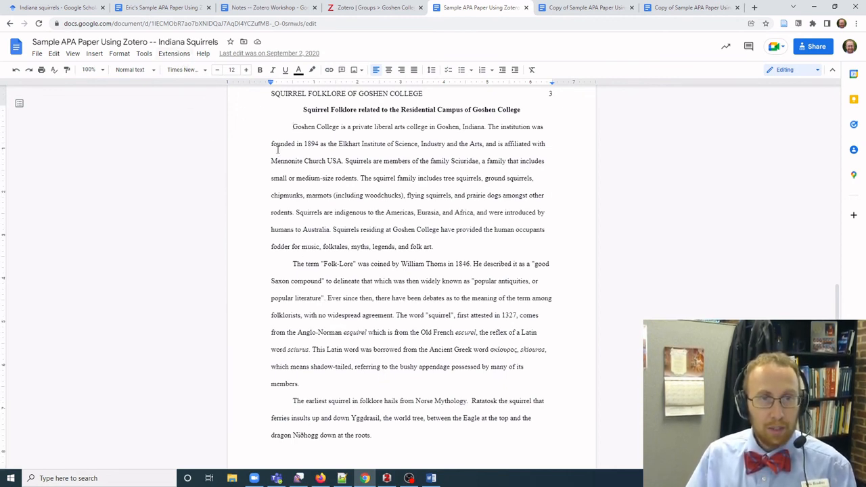
# In the copied Google Docs paper, insert a Zotero bibliography below the References heading on page 5.
pyautogui.click(568, 7)
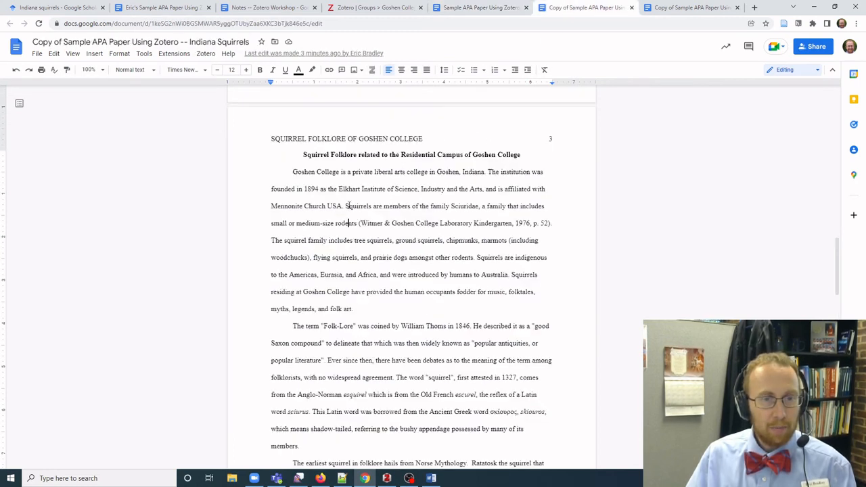
pyautogui.scroll(-10, 292, 206)
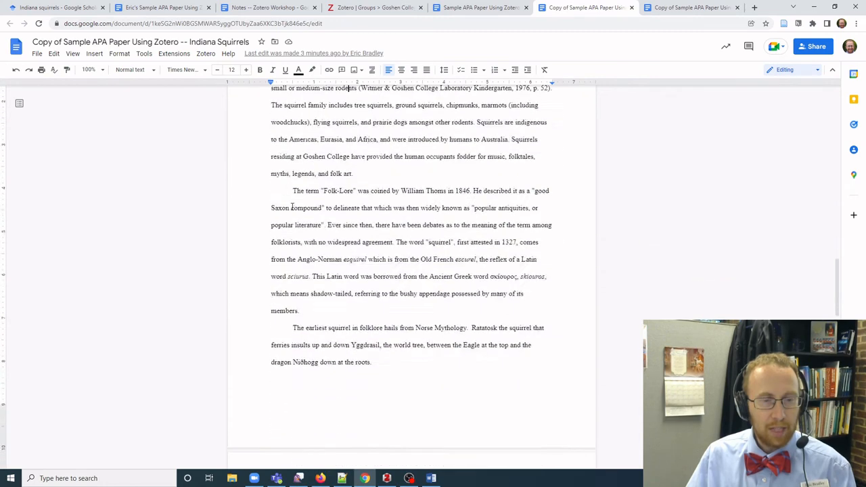
pyautogui.scroll(-2, 292, 206)
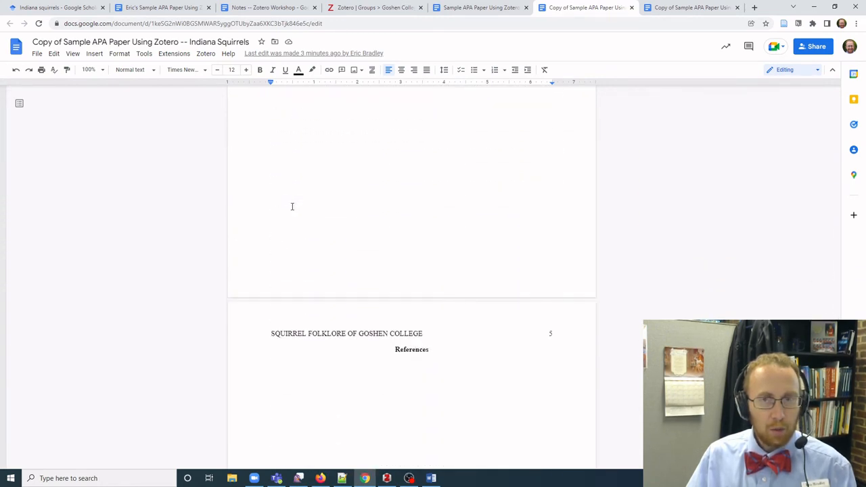
pyautogui.scroll(-2, 292, 206)
pyautogui.click(365, 234)
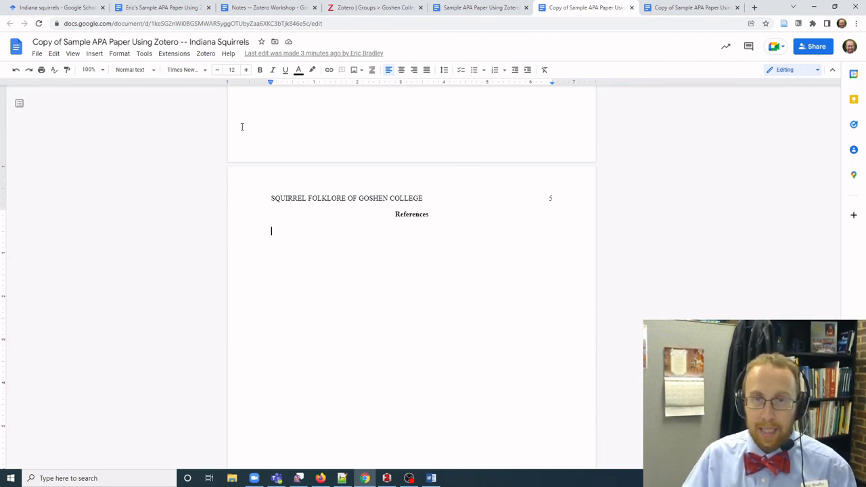
pyautogui.click(212, 59)
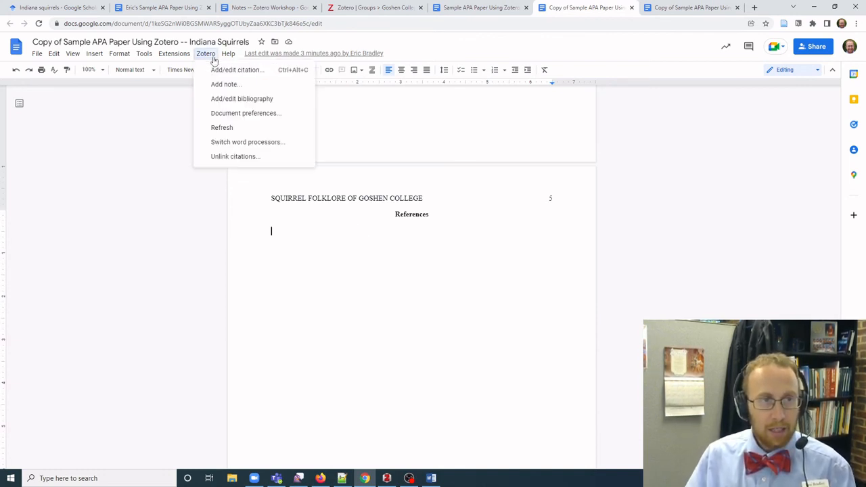
pyautogui.click(237, 99)
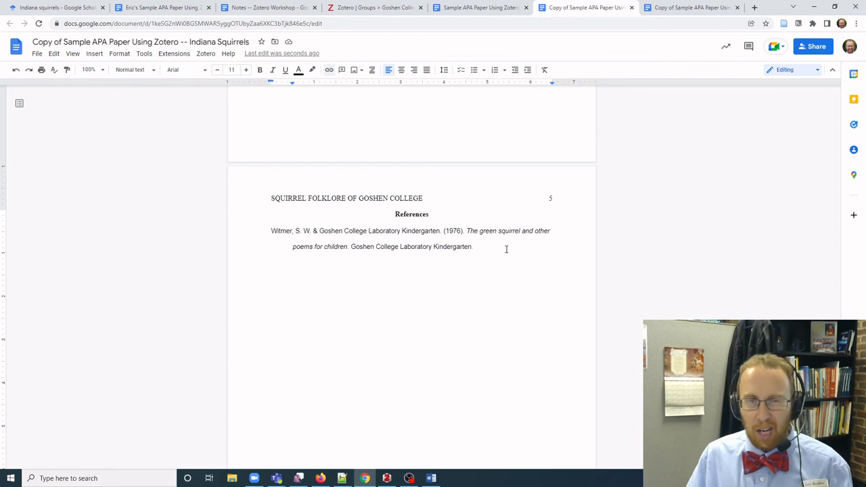
# Format the inserted bibliography entry in Times New Roman, 12 pt.
pyautogui.moveTo(471, 245); pyautogui.dragTo(269, 230)
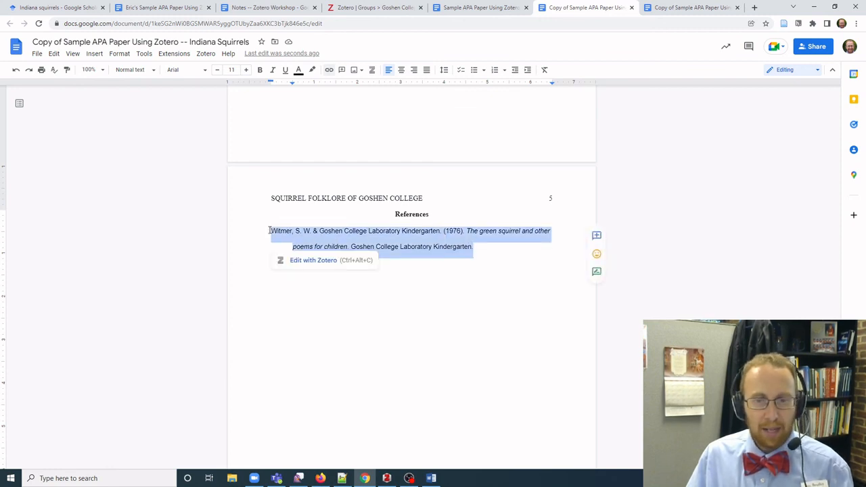
pyautogui.click(397, 232)
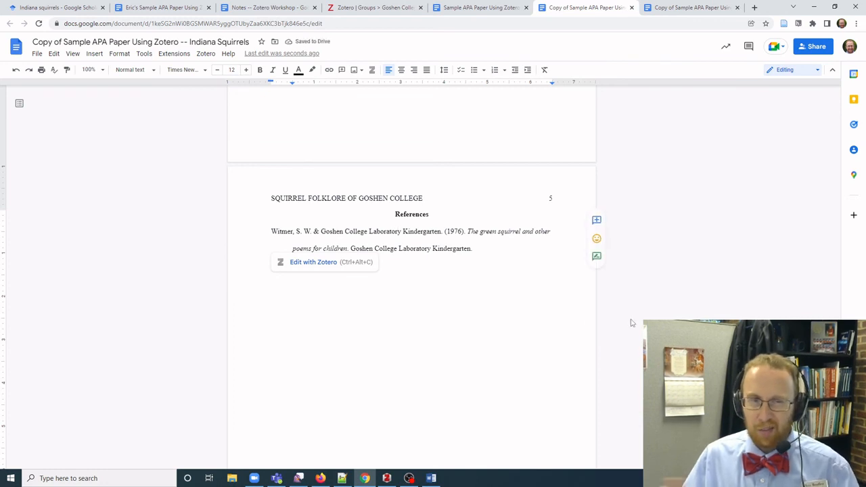
pyautogui.click(521, 258)
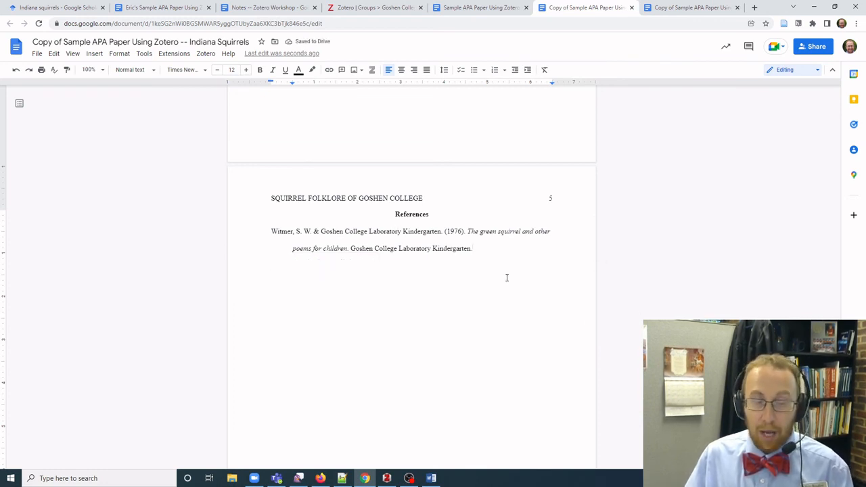
# Compare the in-text citation on page 3 with the References entry, and check the Zotero refresh command and bibliography edit option.
pyautogui.scroll(14, 506, 277)
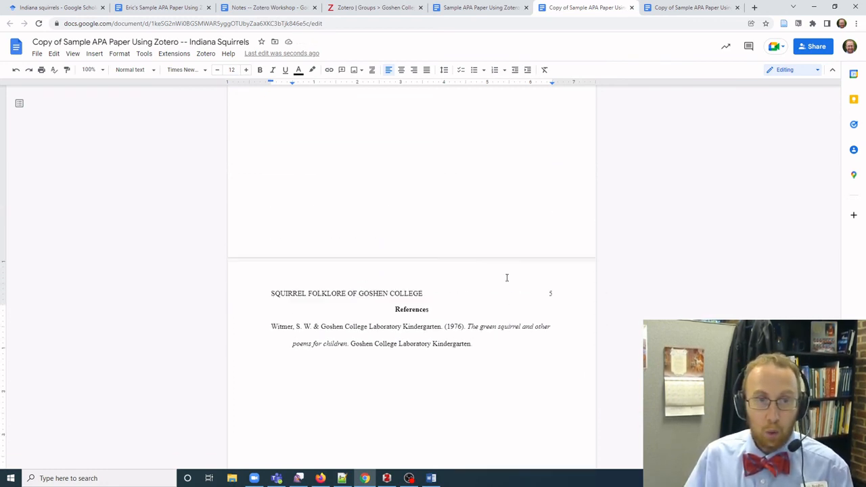
pyautogui.scroll(5, 506, 277)
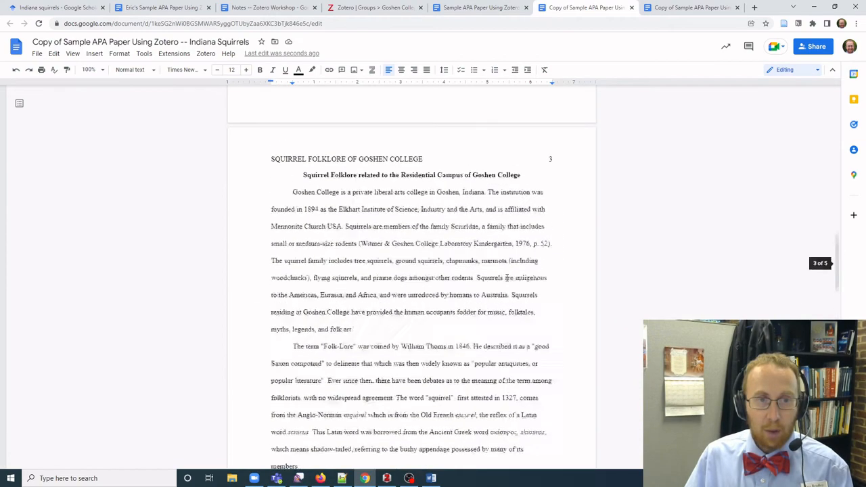
pyautogui.scroll(-19, 392, 358)
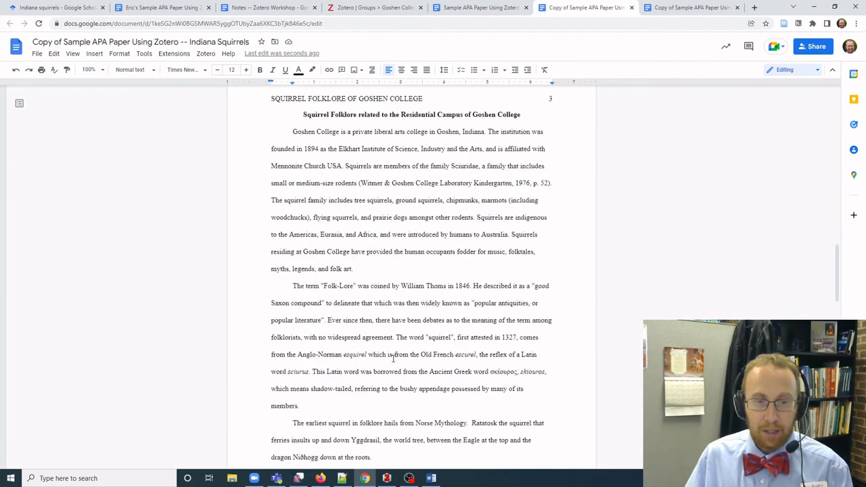
pyautogui.scroll(-3, 392, 358)
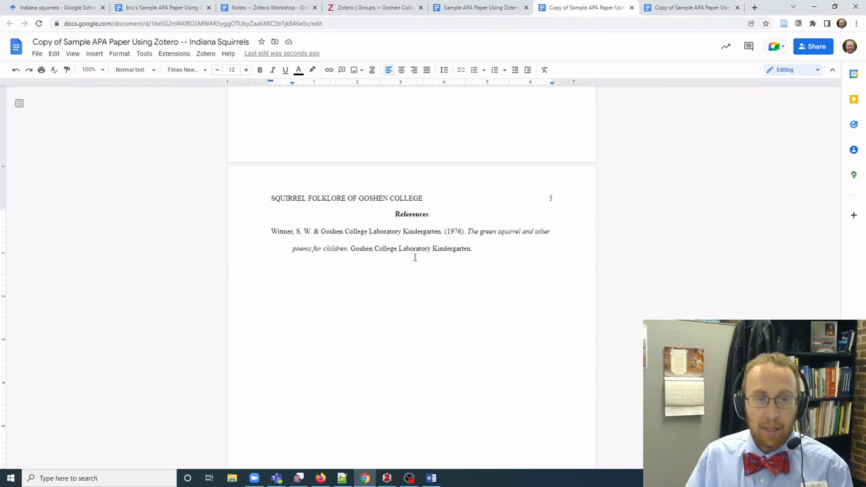
pyautogui.click(206, 54)
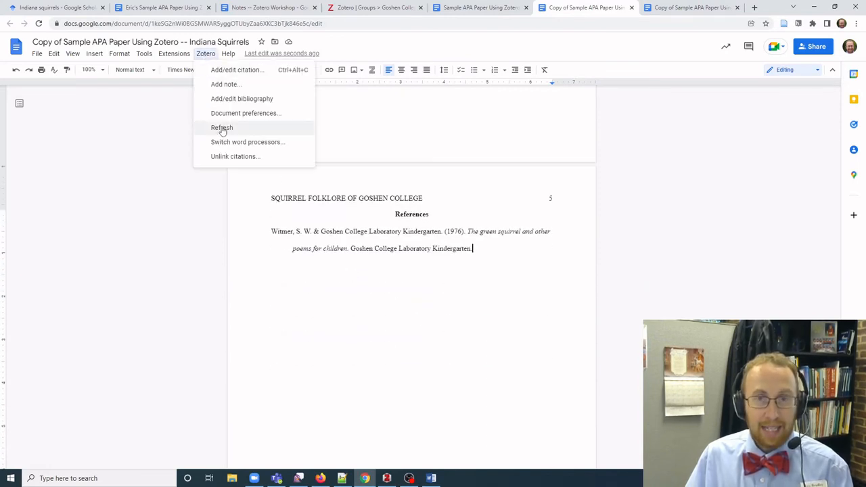
pyautogui.click(377, 231)
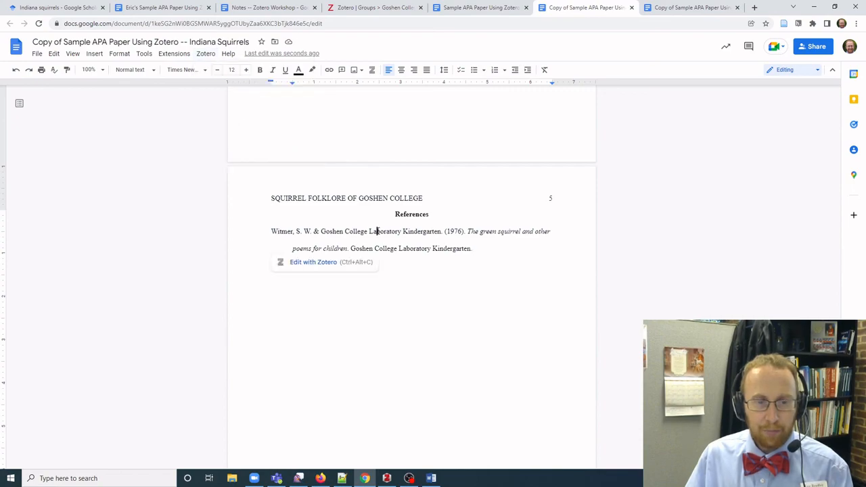
# Switch to Word and insert a Zotero bibliography below the References heading on page 4 of the paper.
pyautogui.click(431, 479)
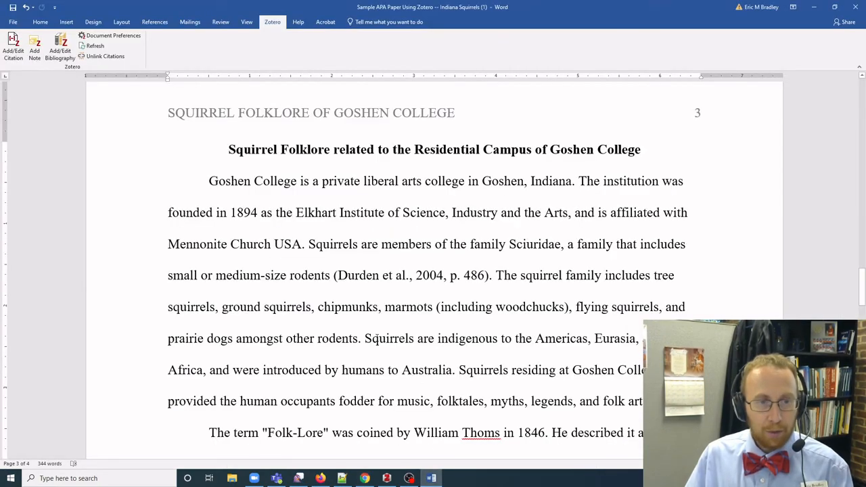
pyautogui.scroll(-10, 381, 298)
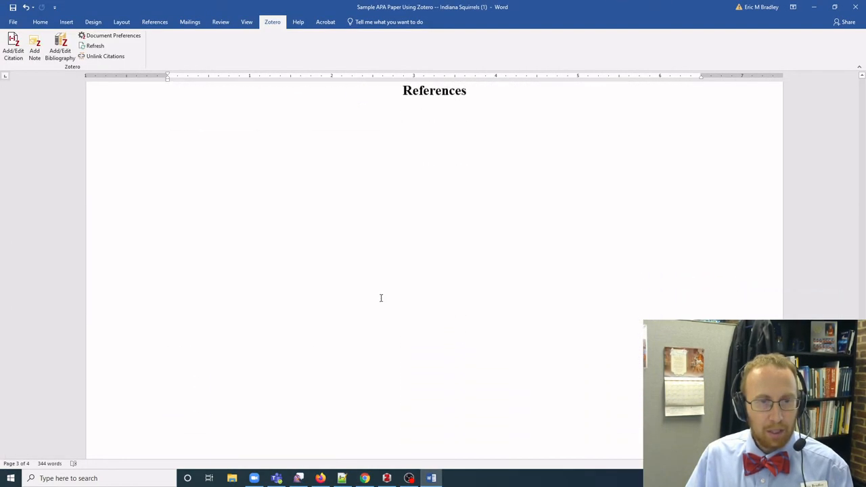
pyautogui.scroll(1, 388, 270)
pyautogui.click(394, 247)
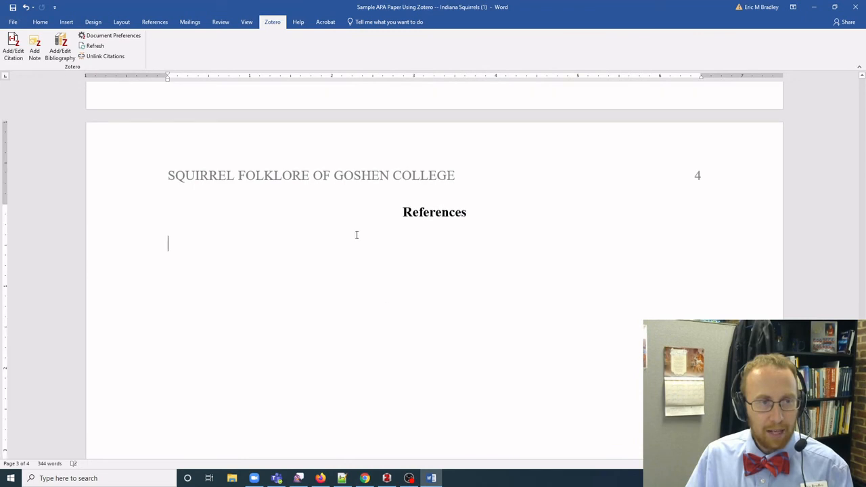
pyautogui.click(65, 59)
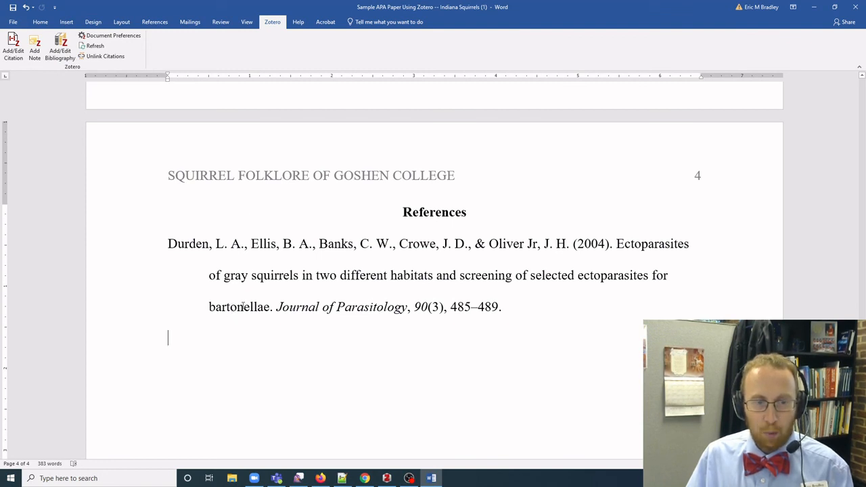
# Switch back to Chrome and inspect the Zotero commands and the bibliography's Zotero edit option in the copied paper.
pyautogui.click(364, 479)
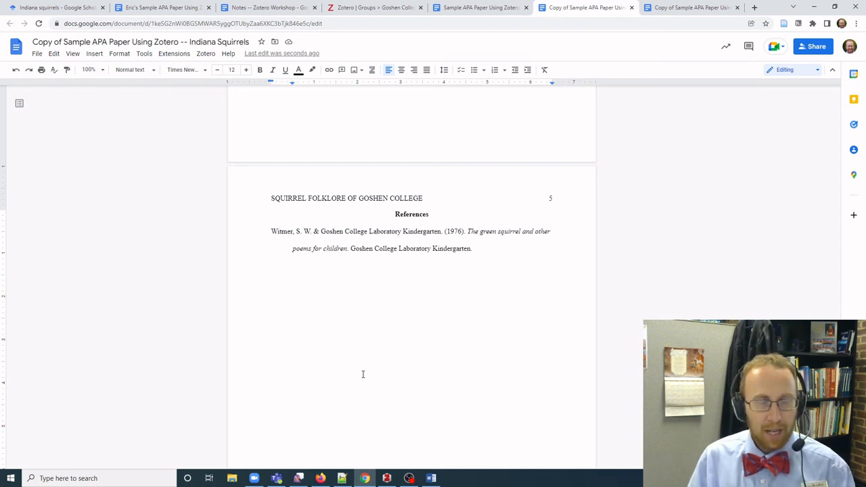
pyautogui.click(203, 54)
pyautogui.click(303, 272)
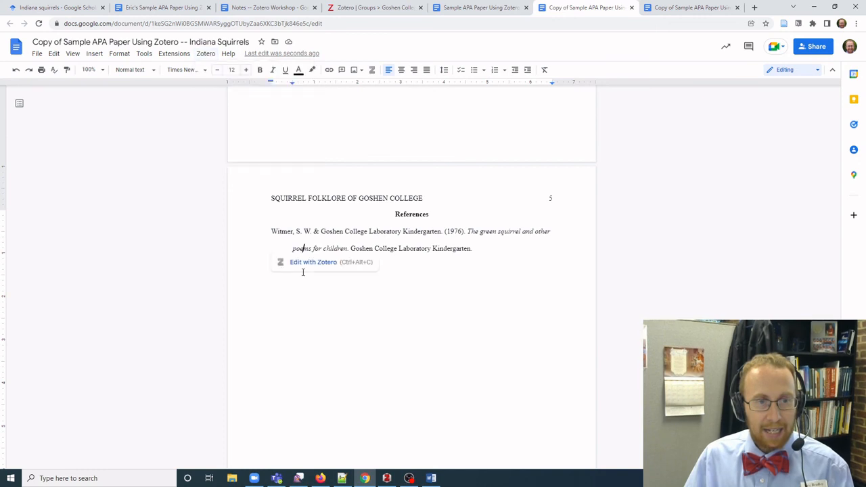
pyautogui.click(388, 284)
pyautogui.click(489, 258)
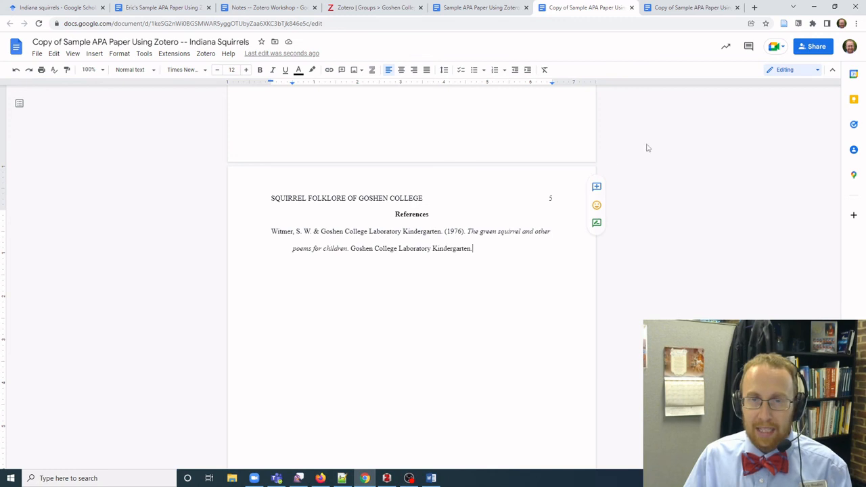
# Load libraryguides.goshen.edu/zotero in a new browser tab and look over the Zotero guide's home page.
pyautogui.click(753, 8)
pyautogui.write('l')
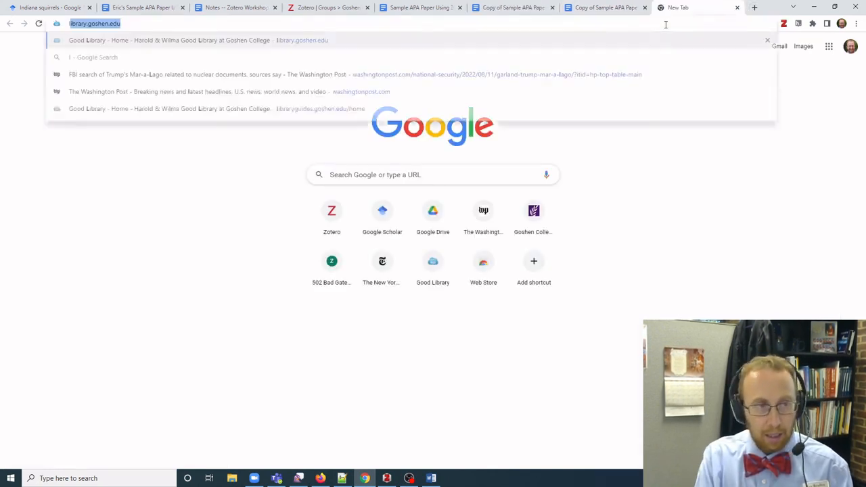
pyautogui.write('ibraryguides')
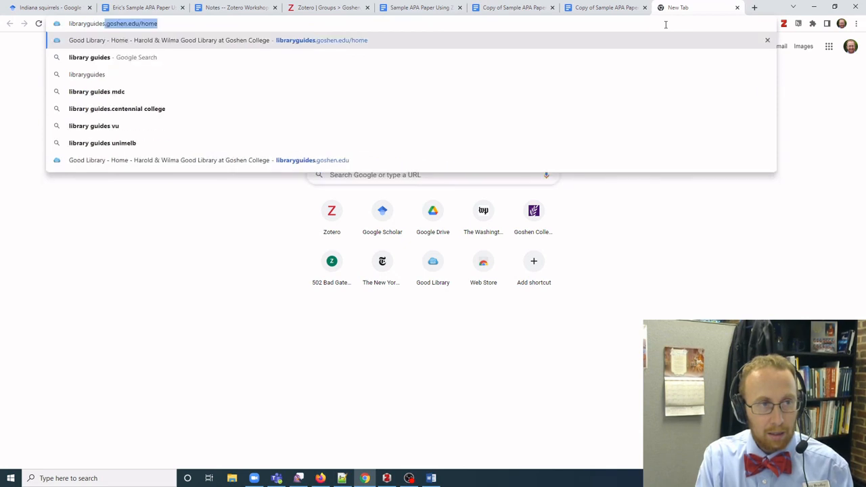
pyautogui.write('.gosehn')
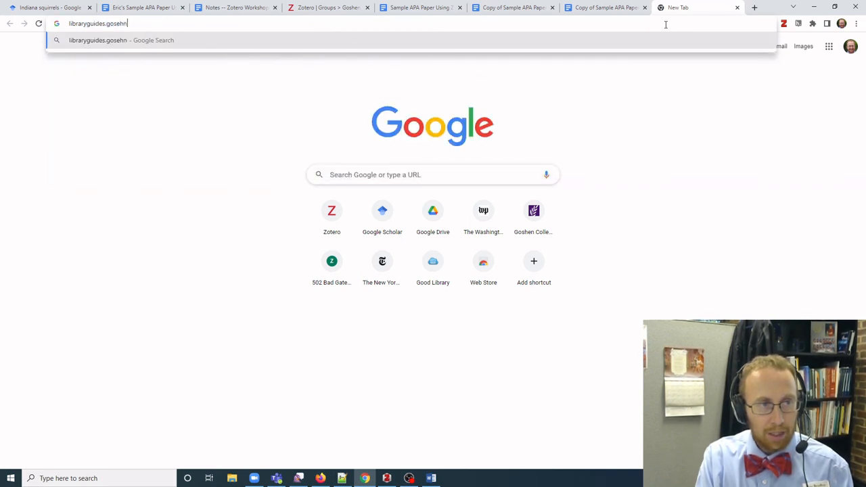
pyautogui.press('BackSpace')
pyautogui.press('BackSpace')
pyautogui.press('BackSpace')
pyautogui.write('hen.edu/')
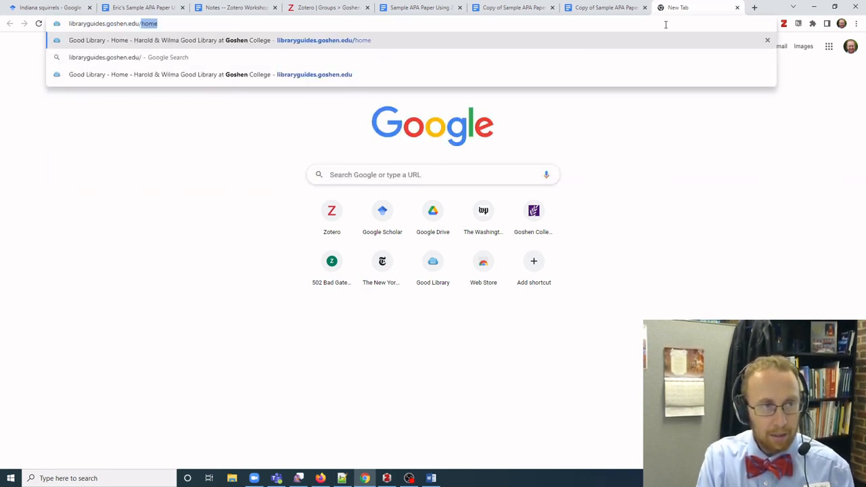
pyautogui.write('zotero')
pyautogui.press('Return')
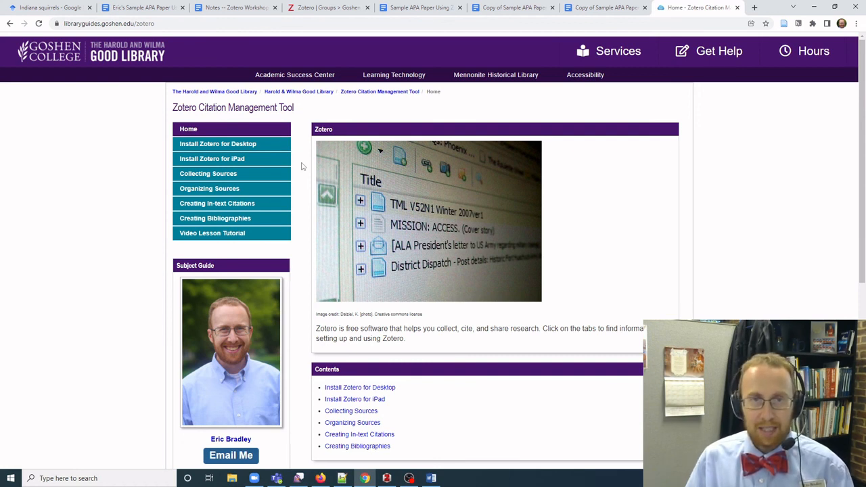
pyautogui.scroll(-1, 301, 252)
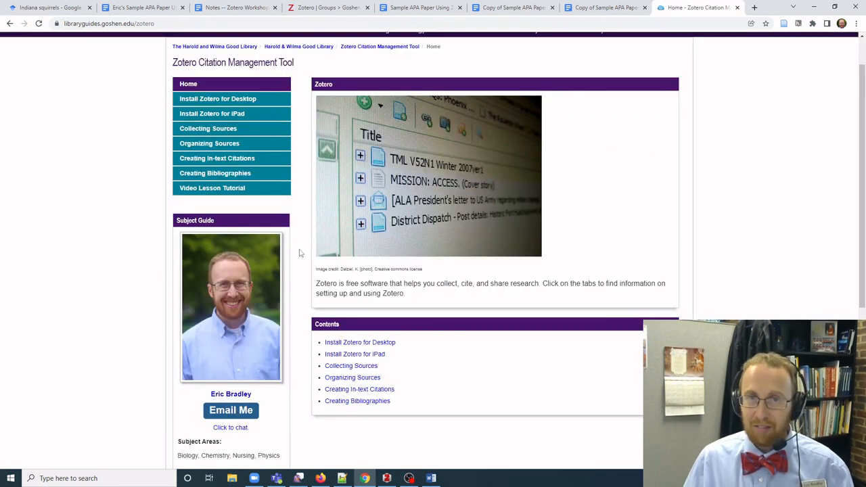